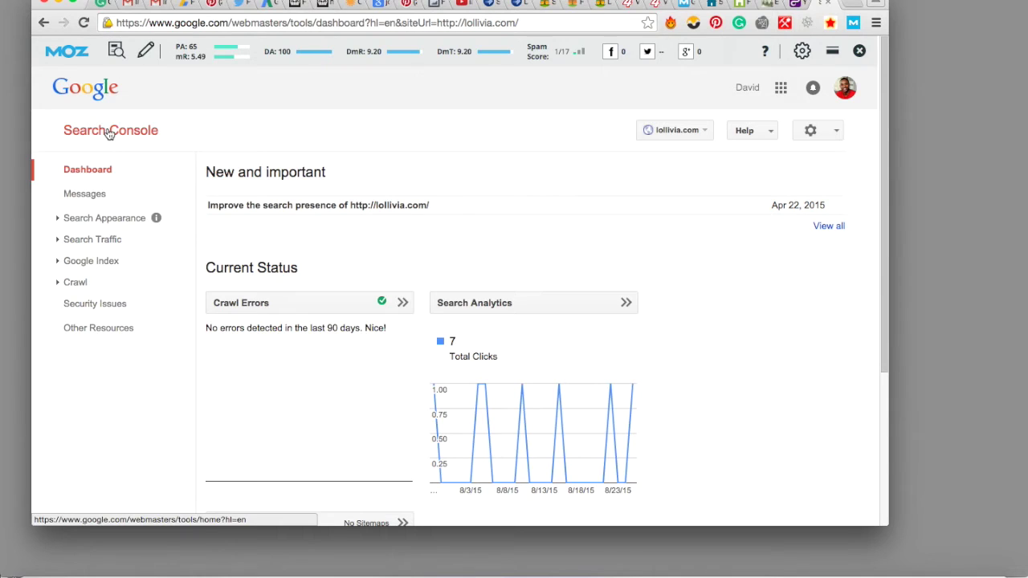
Go to the Search Console home page with all properties in full screen, and view the form for adding a property without submitting it.
click(107, 132)
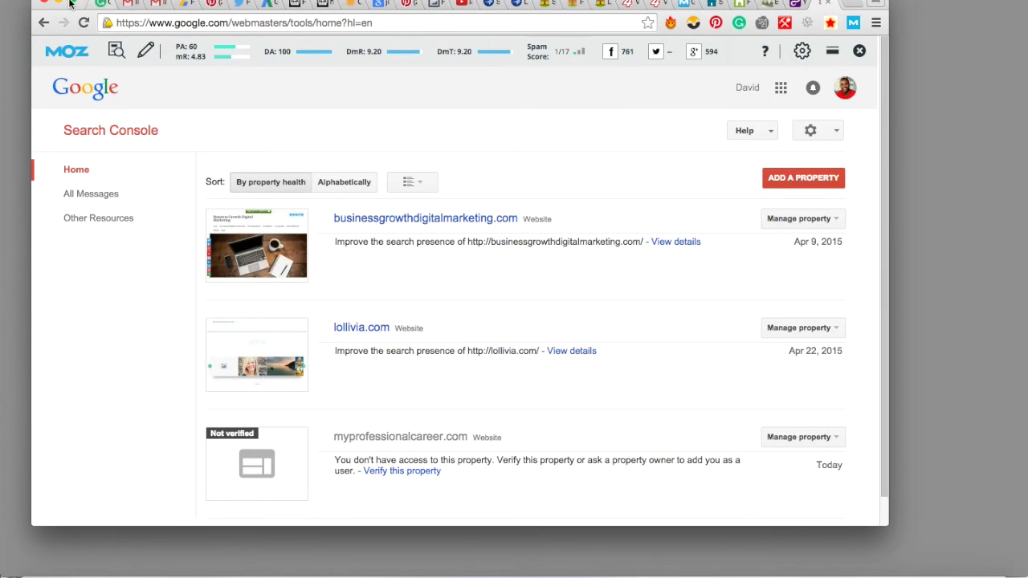
click(76, 4)
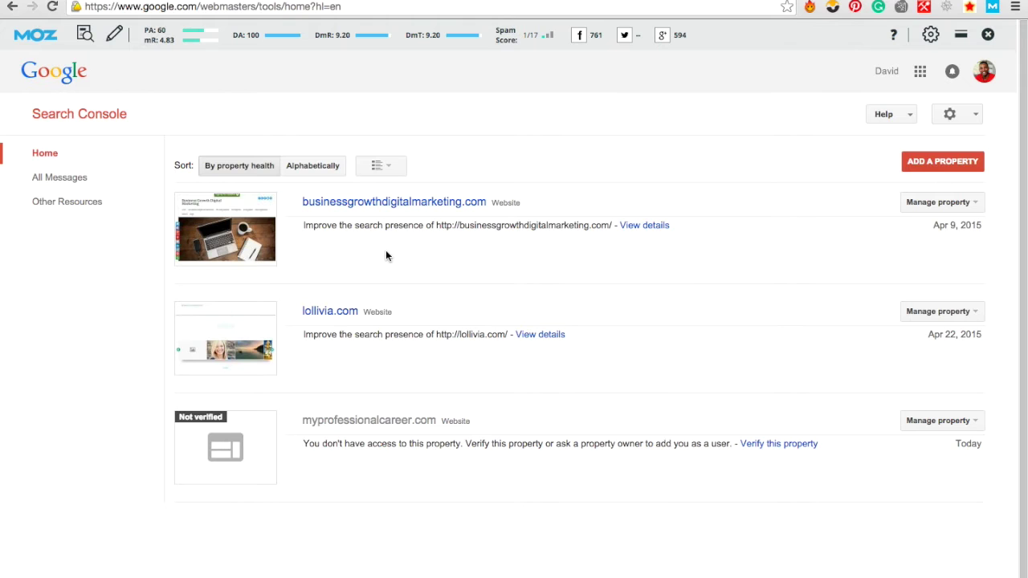
click(935, 167)
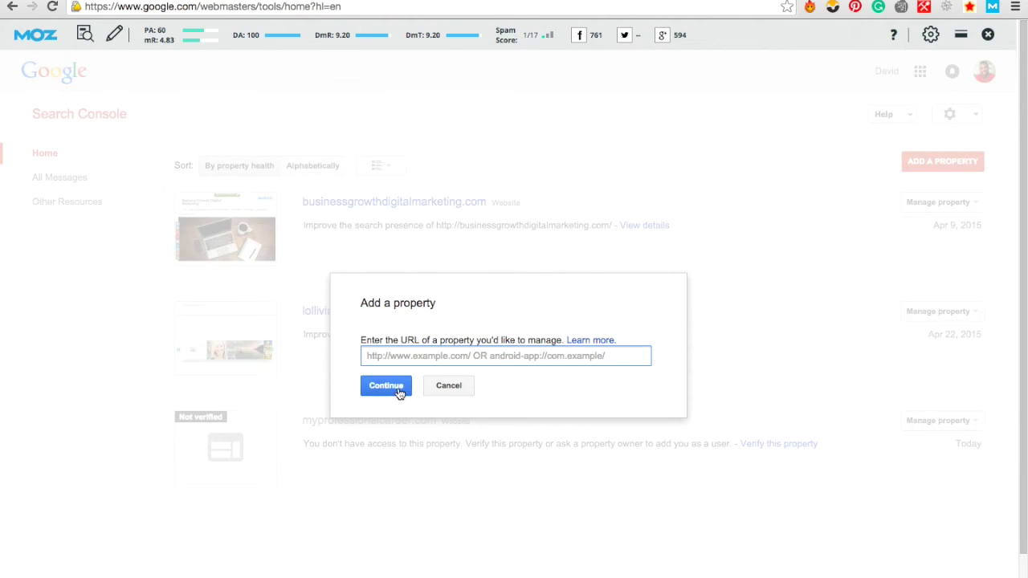
click(448, 386)
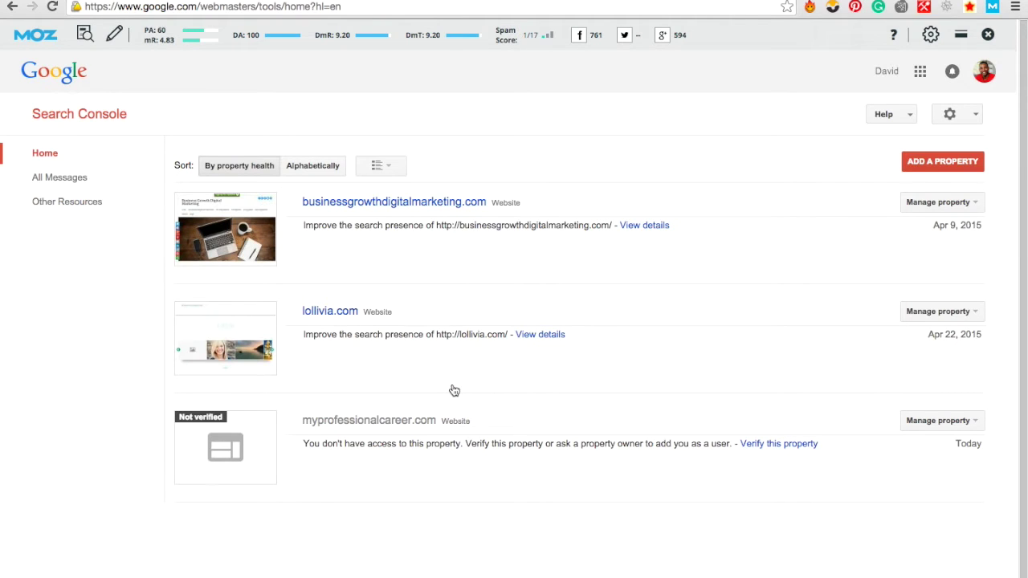
Open the ownership verification for myprofessionalcareer.com and review the recommended HTML file upload method.
click(975, 422)
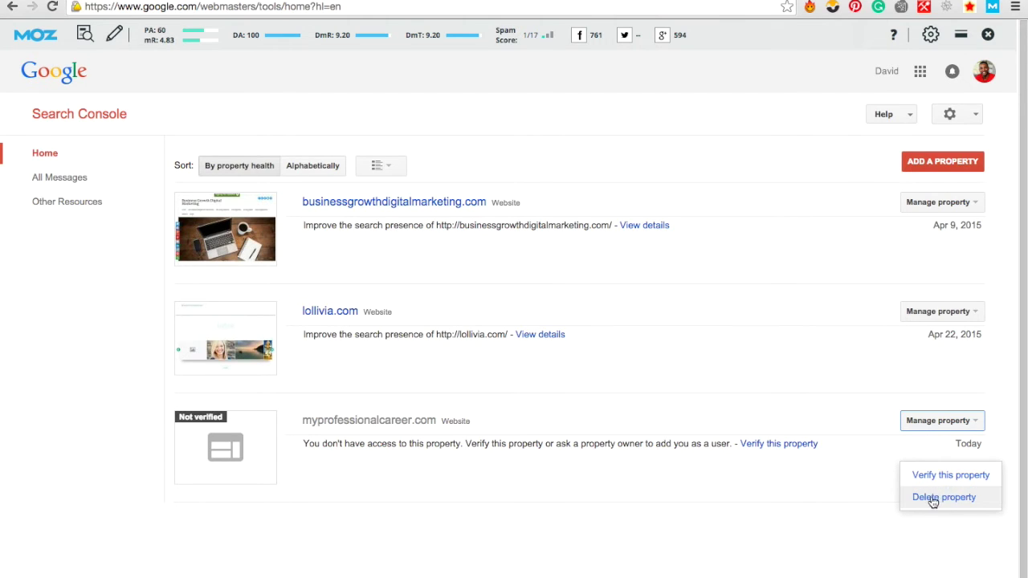
click(948, 476)
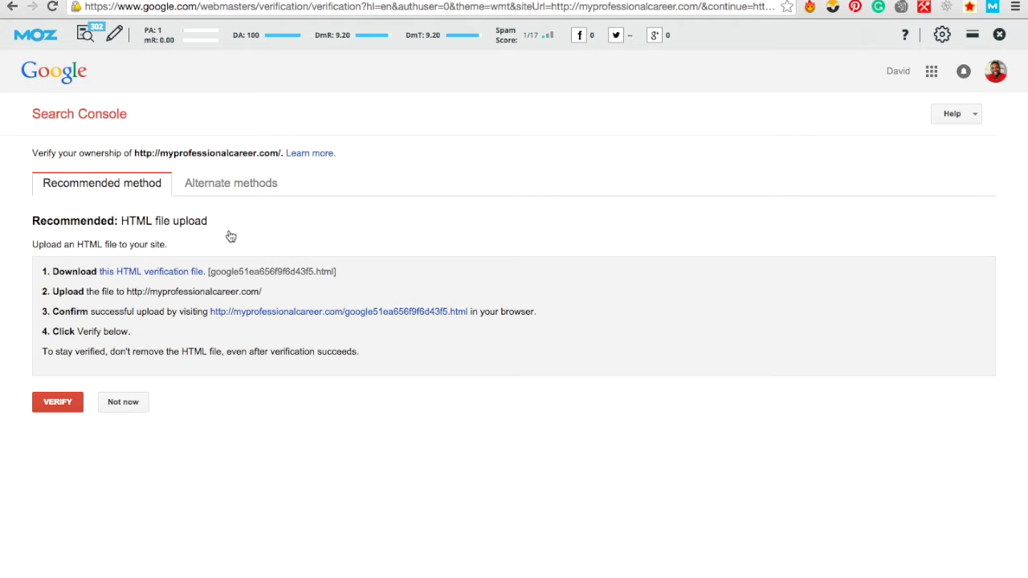
scroll(443, 525, down, 2)
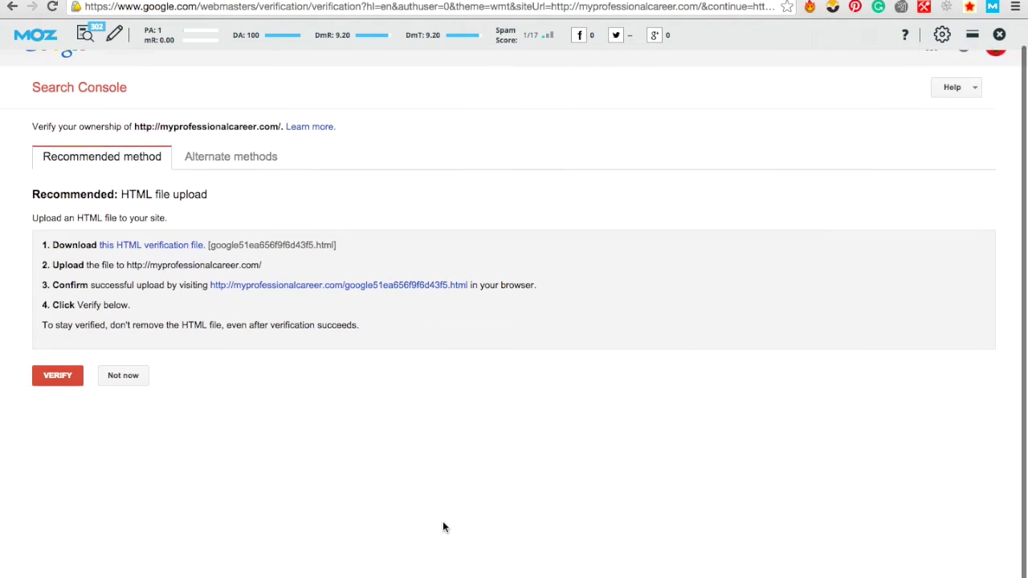
scroll(443, 525, up, 3)
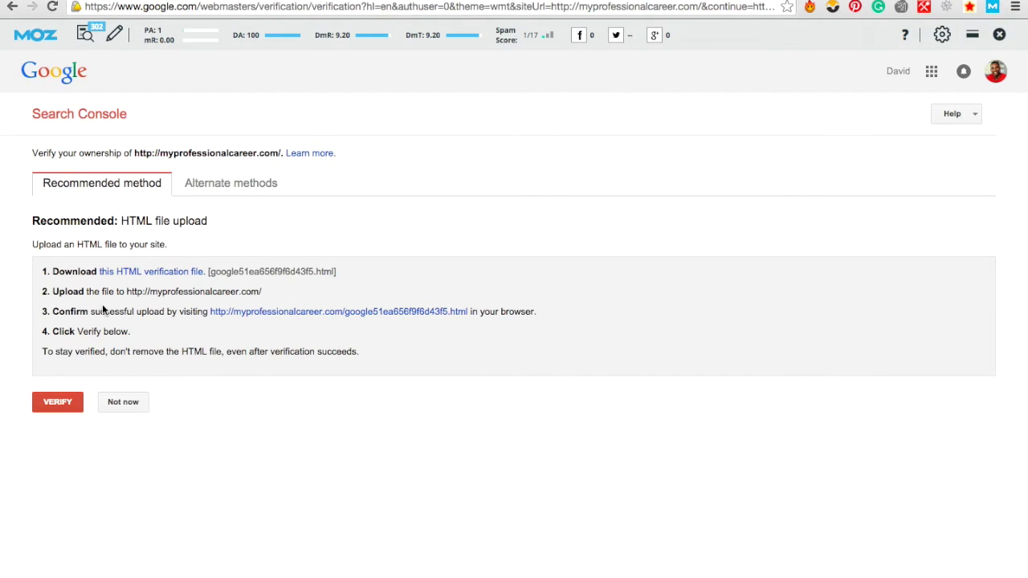
click(61, 396)
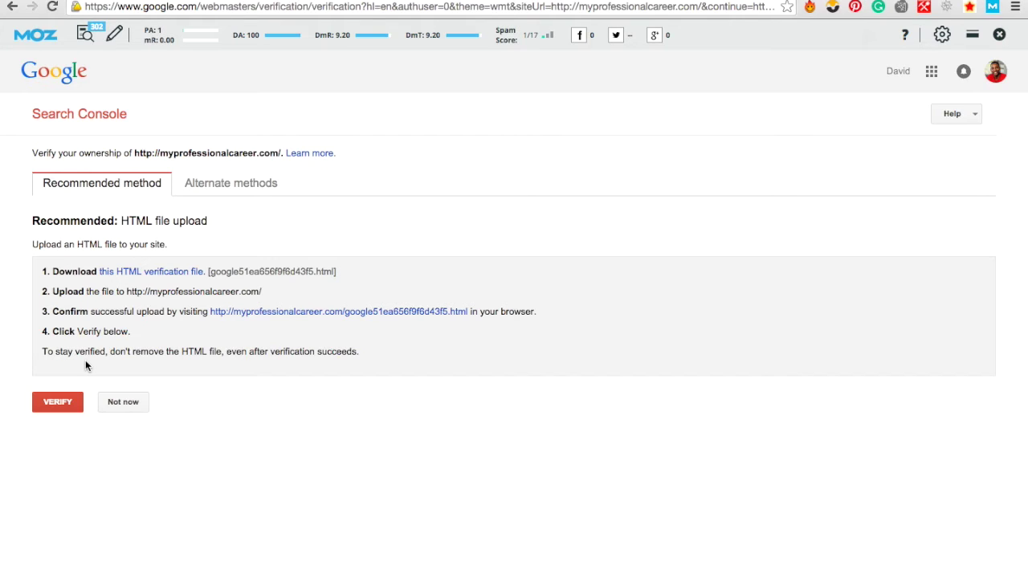
click(65, 404)
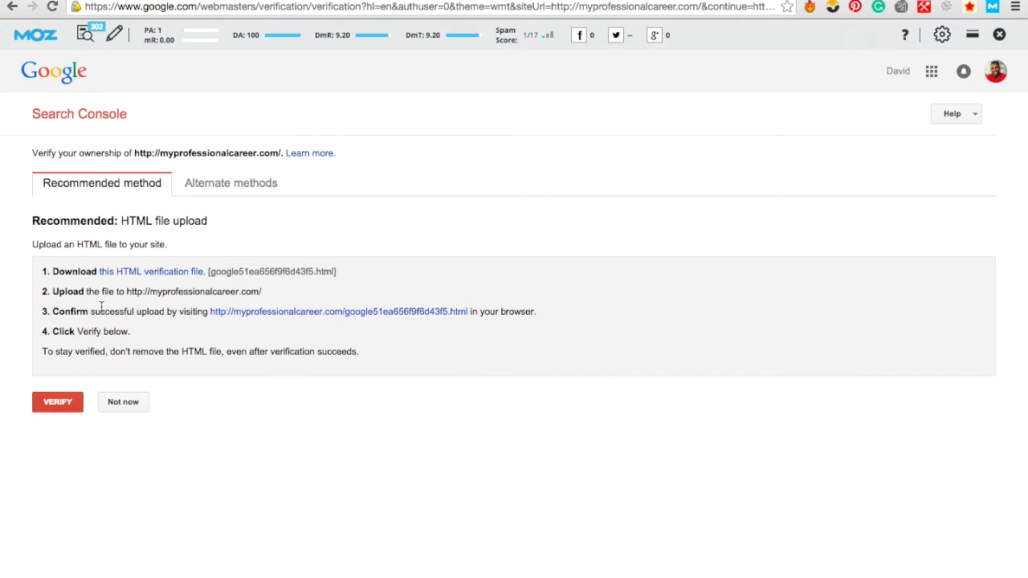
Show the alternate verification methods and select the HTML tag method.
click(232, 188)
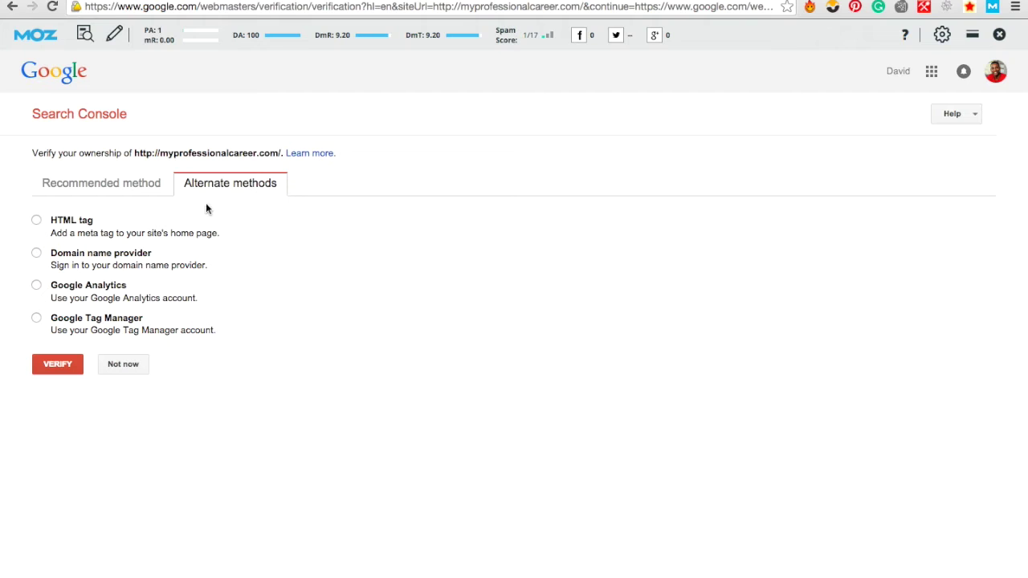
click(37, 221)
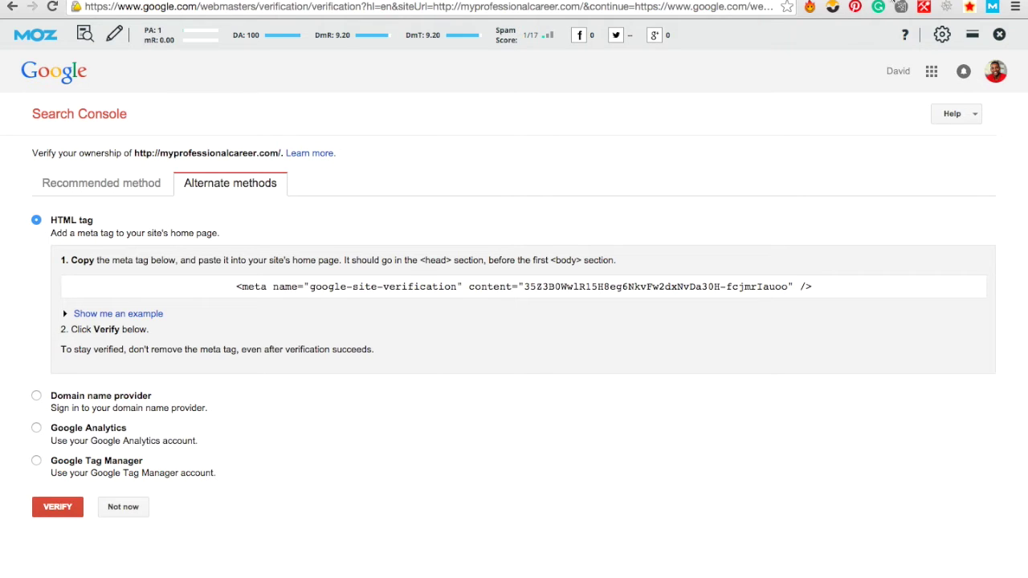
key(ctrl+Tab)
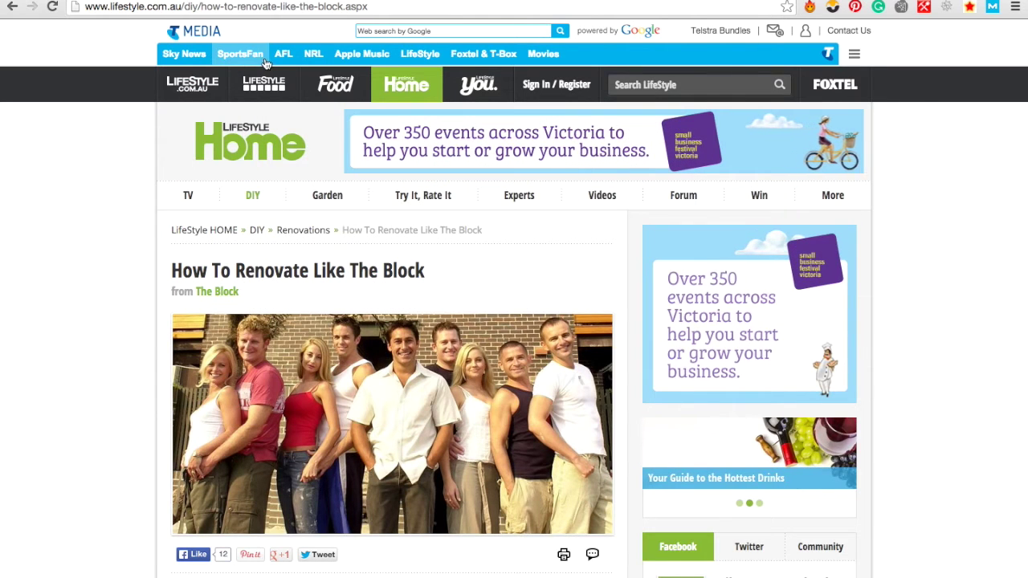
click(187, 7)
drag(186, 7, 365, 2)
key(BackSpace)
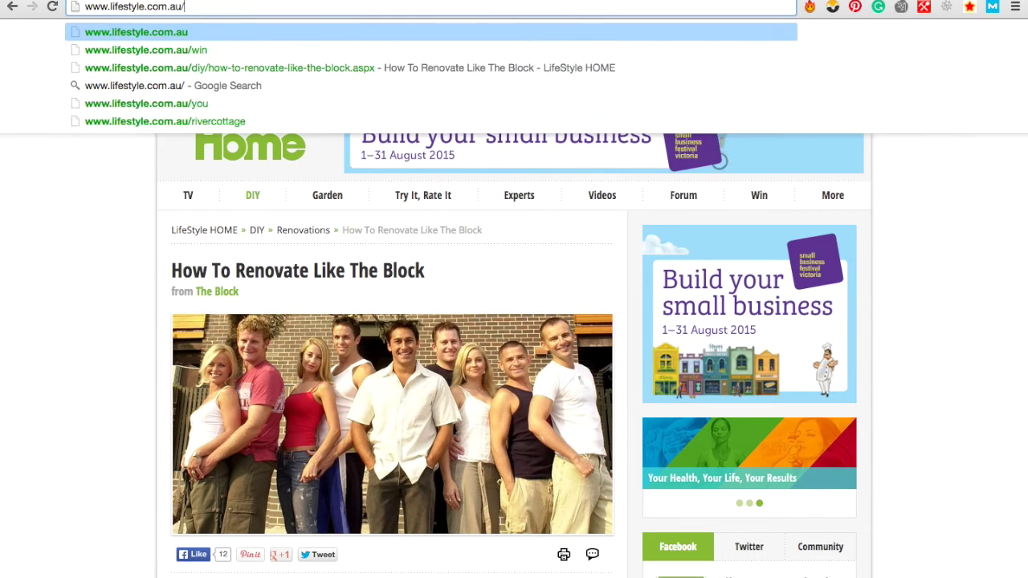
key(Return)
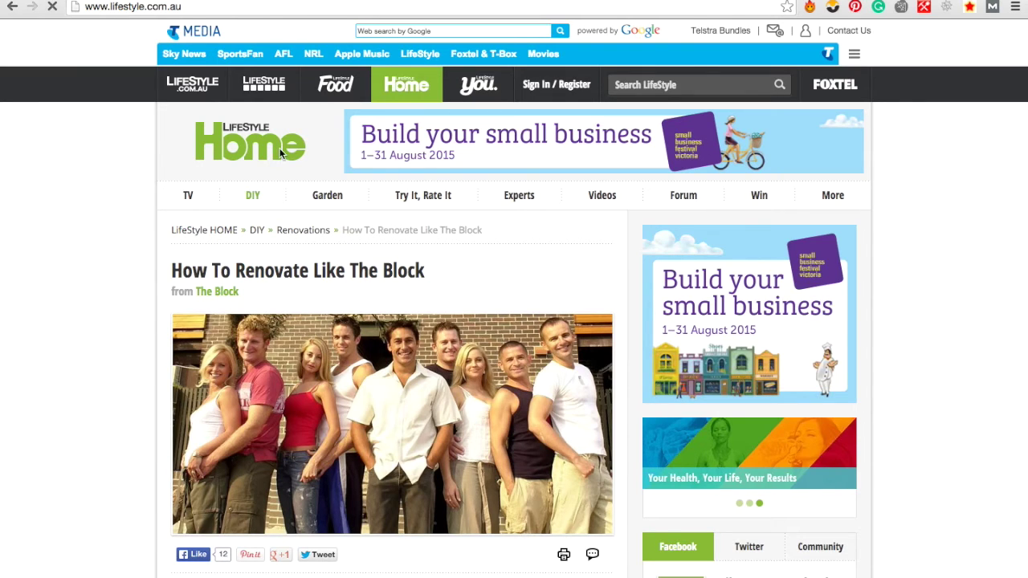
click(342, 8)
key(Return)
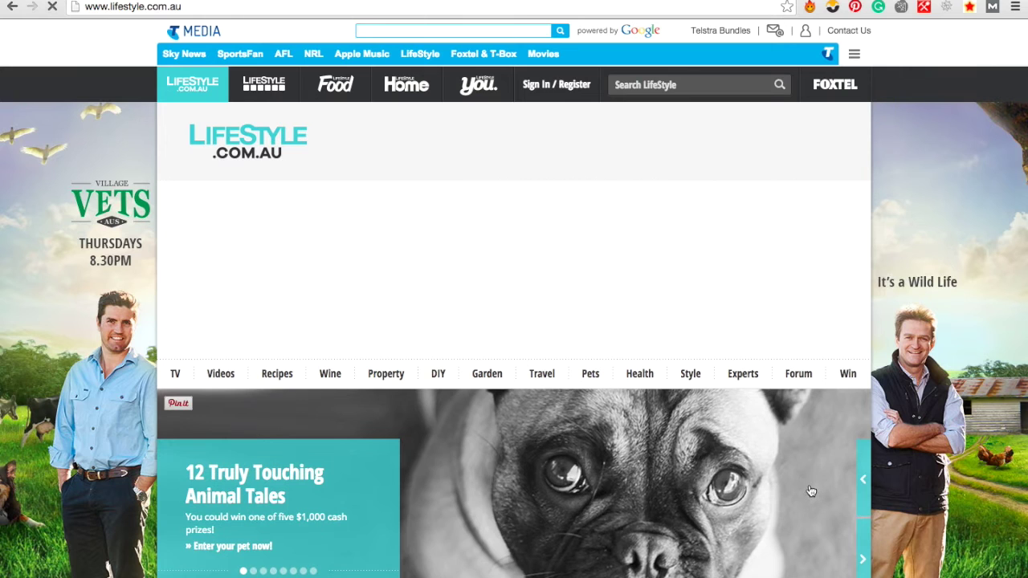
View the page source of the lifestyle.com.au home page.
right_click(809, 484)
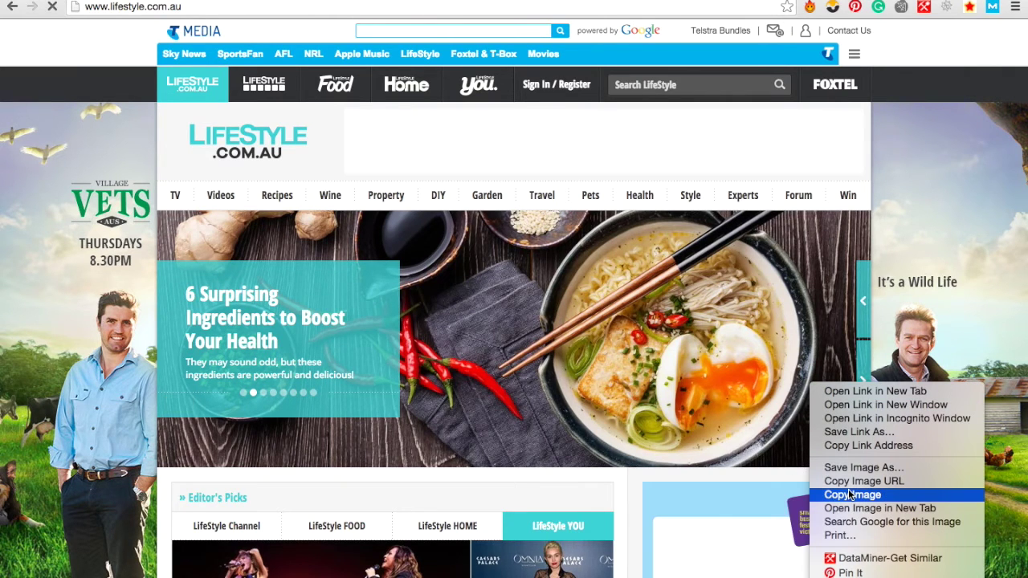
right_click(613, 480)
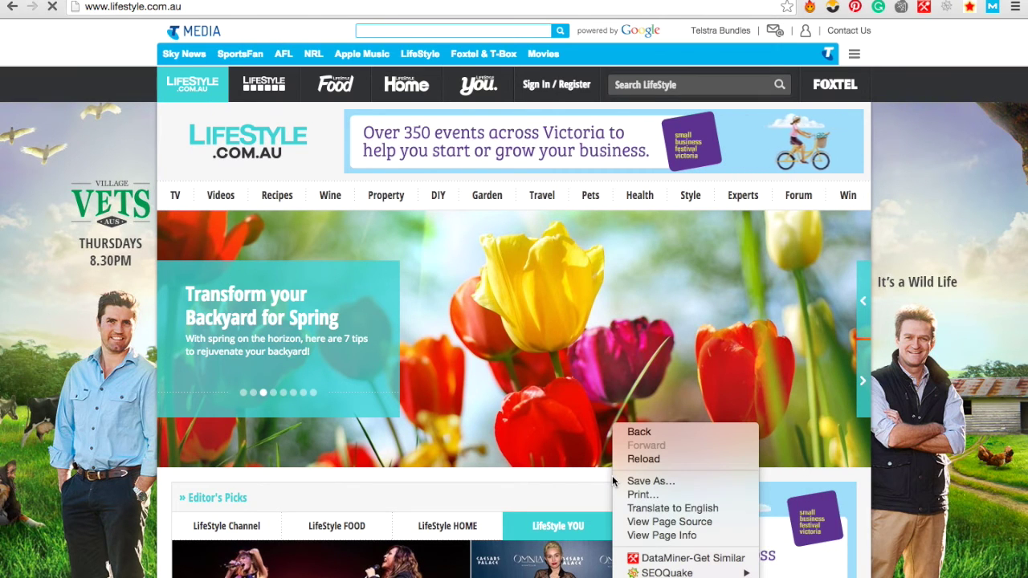
click(654, 523)
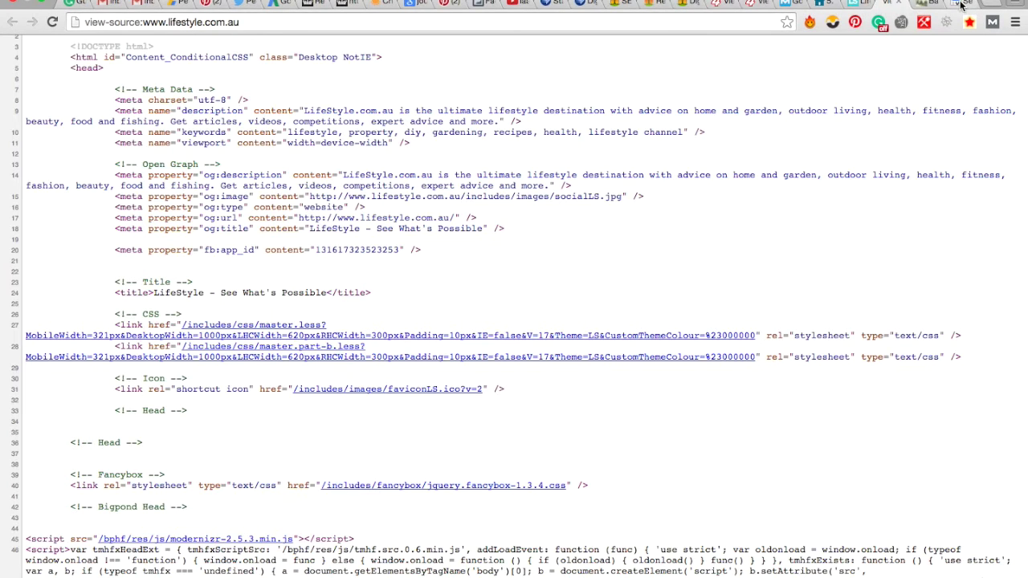
Return to the Search Console verification page and expand the example showing where the HTML meta tag goes.
click(961, 4)
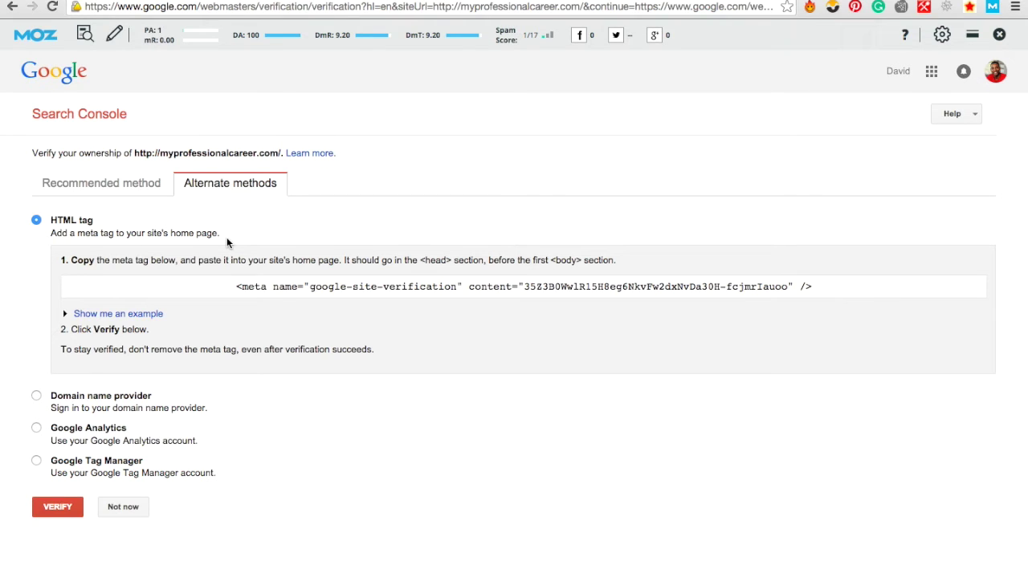
click(236, 291)
click(93, 315)
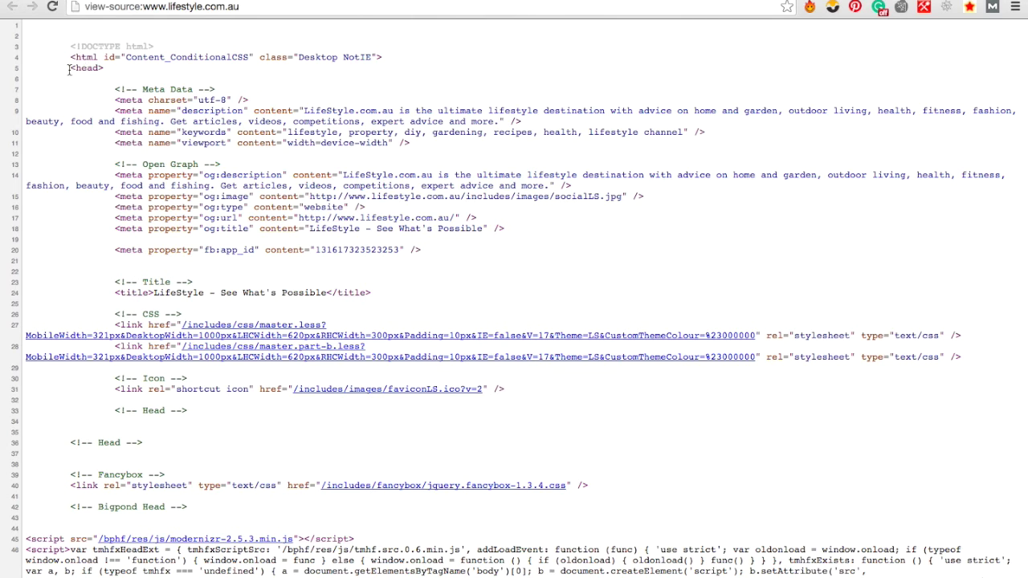
In the lifestyle.com.au page source, highlight the opening <head> tag and examine the contents of the head section.
drag(69, 69, 103, 69)
click(191, 268)
scroll(191, 267, down, 1)
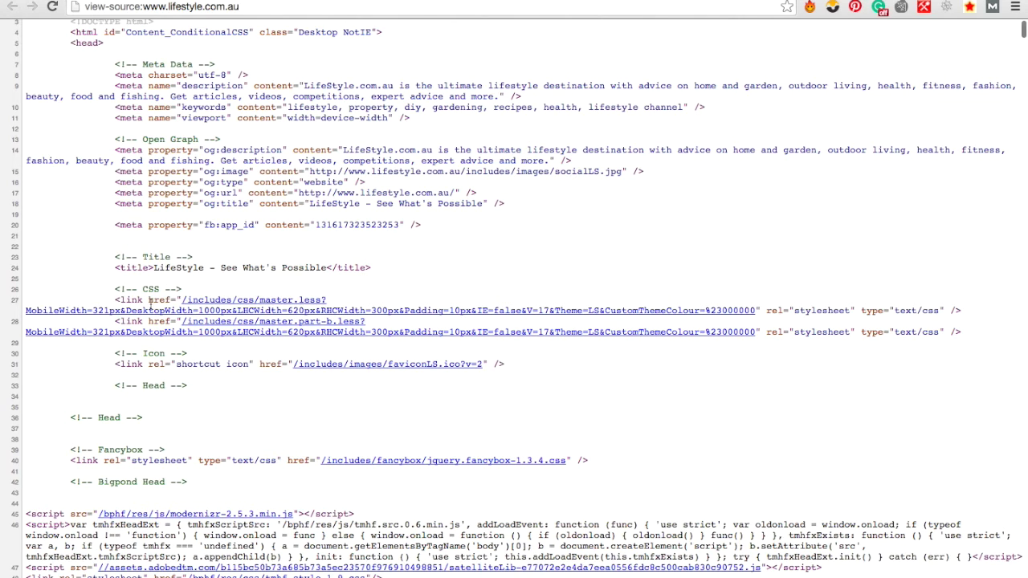
scroll(150, 303, down, 5)
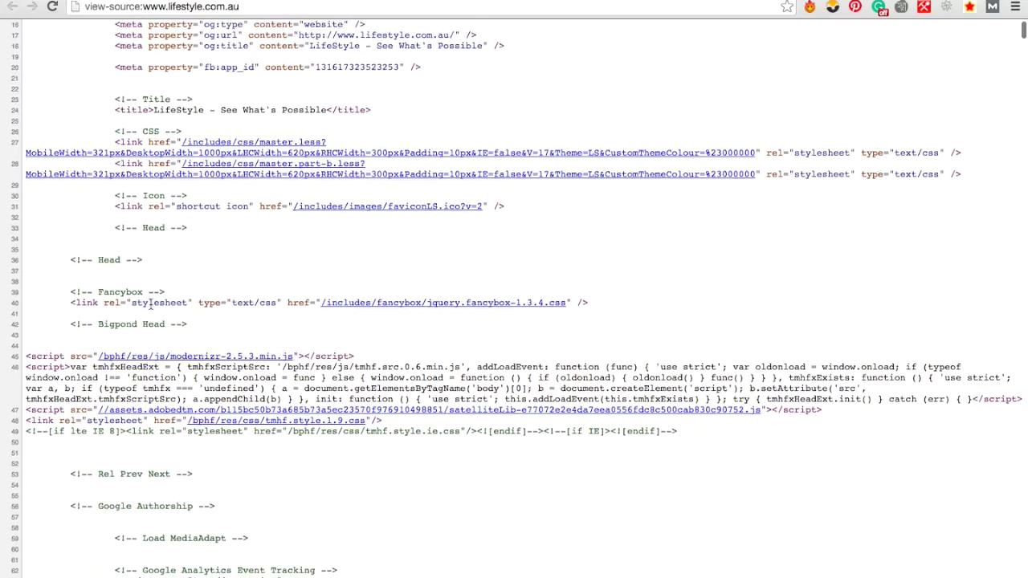
scroll(150, 303, down, 1)
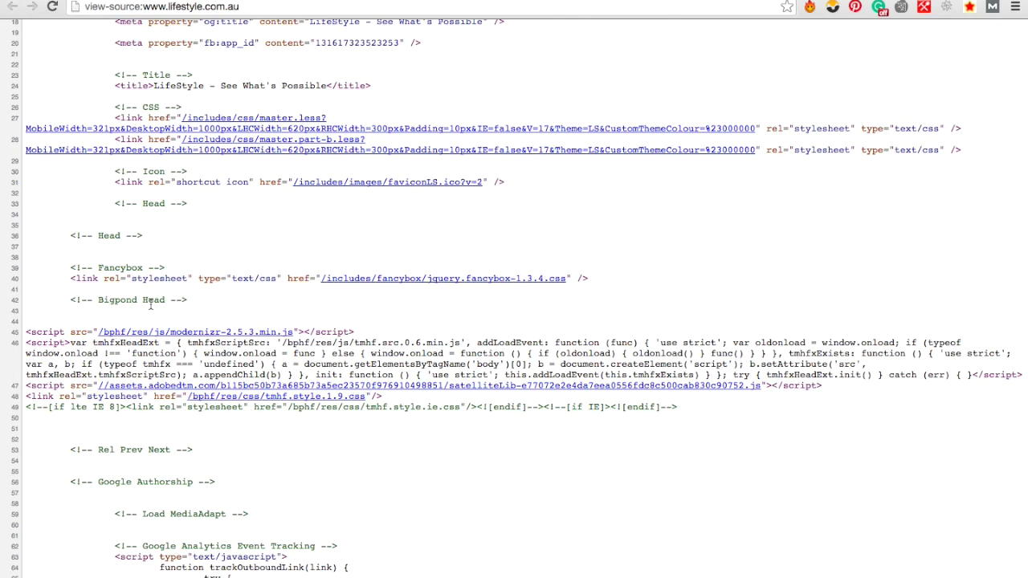
scroll(150, 304, down, 1)
Search the page source for "<body>" and highlight the closing </head> tag just before it.
key(super+f)
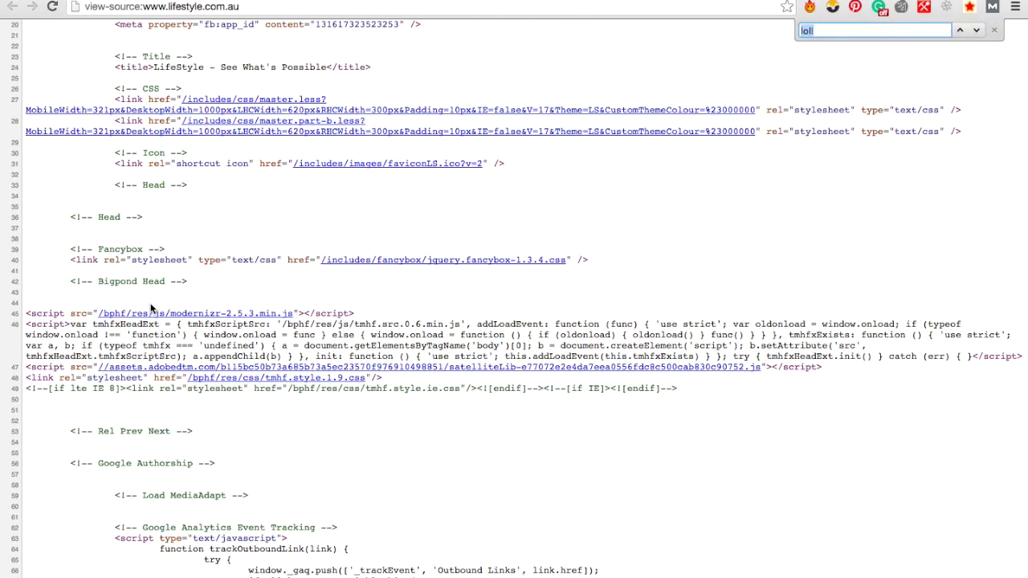
text(body)
key(BackSpace)
key(BackSpace)
key(BackSpace)
key(BackSpace)
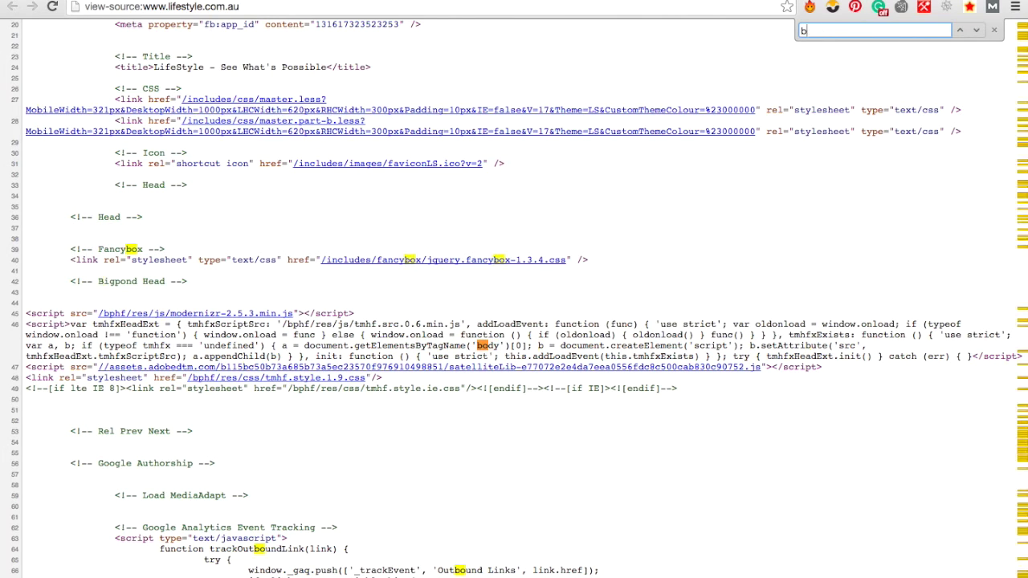
text(<bo)
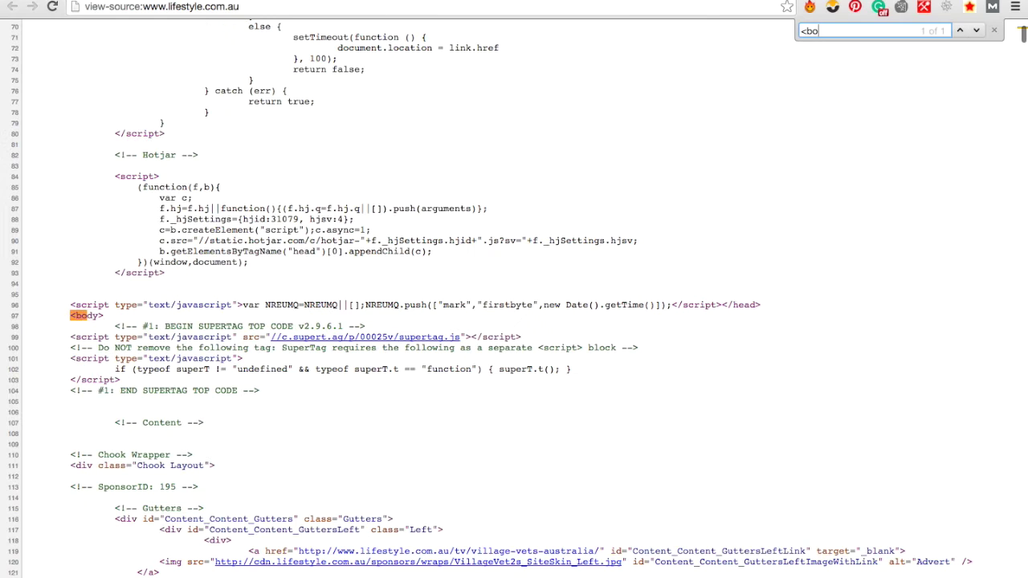
text(dy>)
drag(723, 304, 764, 303)
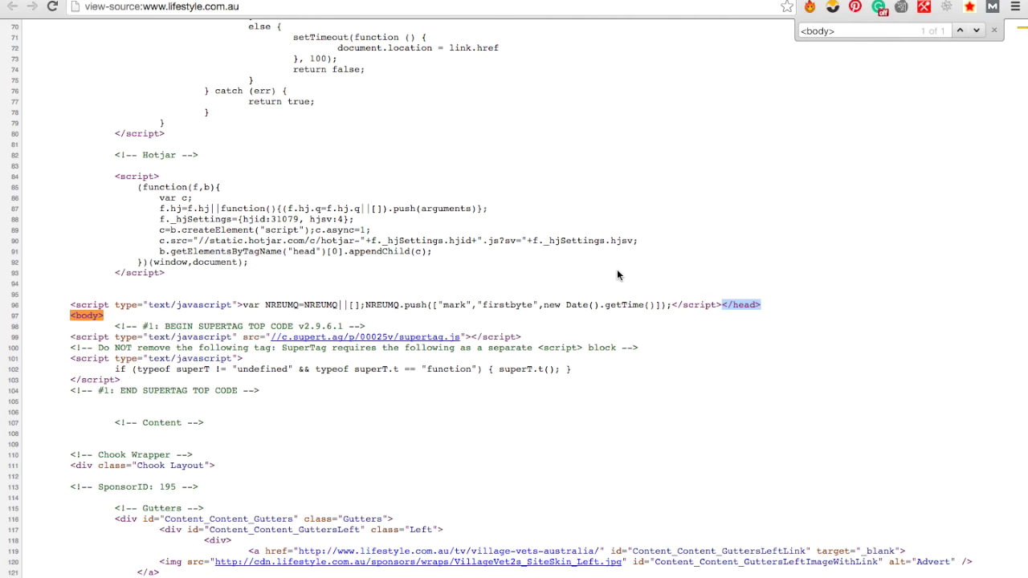
Go back to the Search Console verification page and review the expanded HTML tag example and the remaining methods.
mouse_move(960, 4)
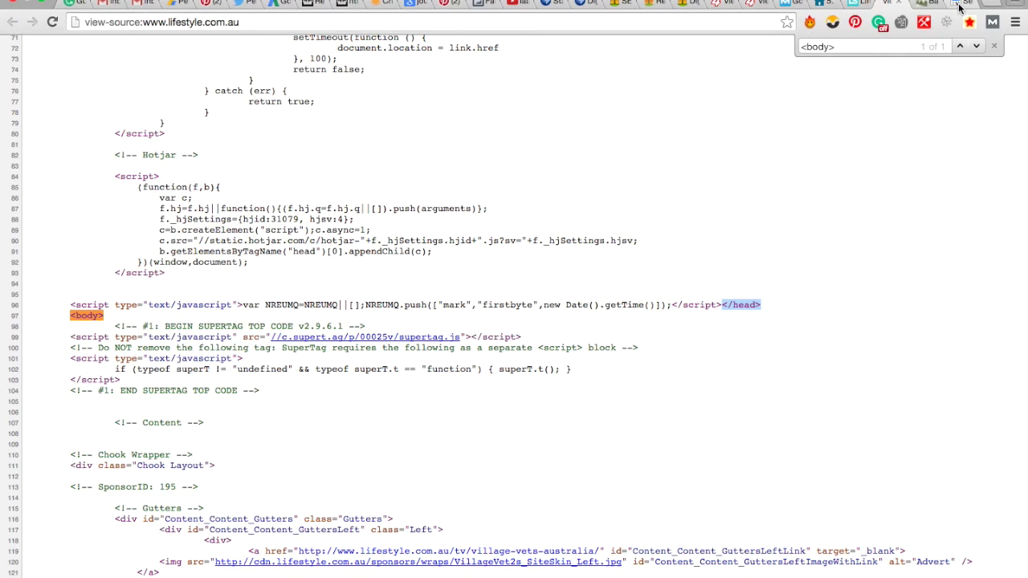
click(960, 7)
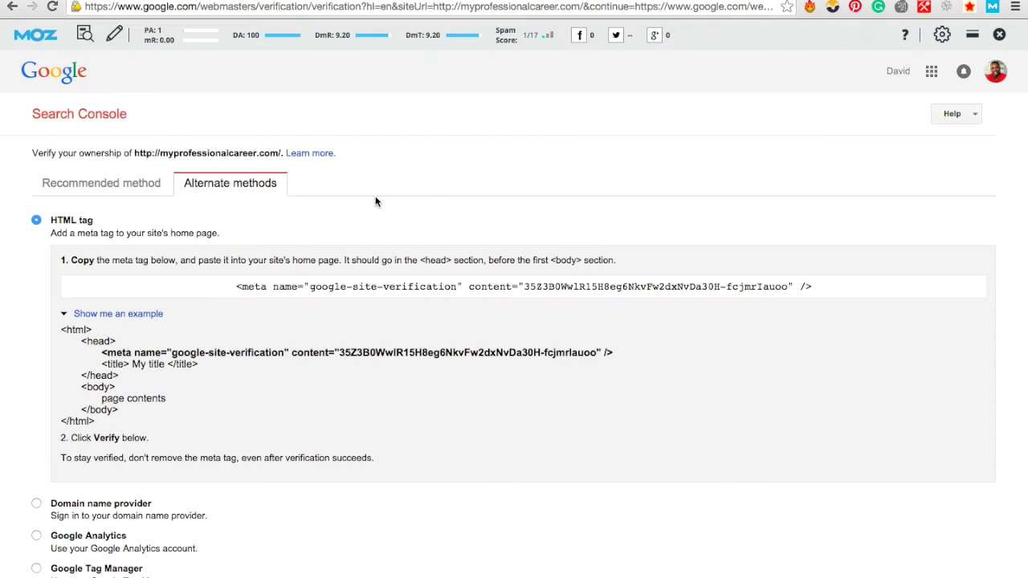
scroll(375, 200, down, 2)
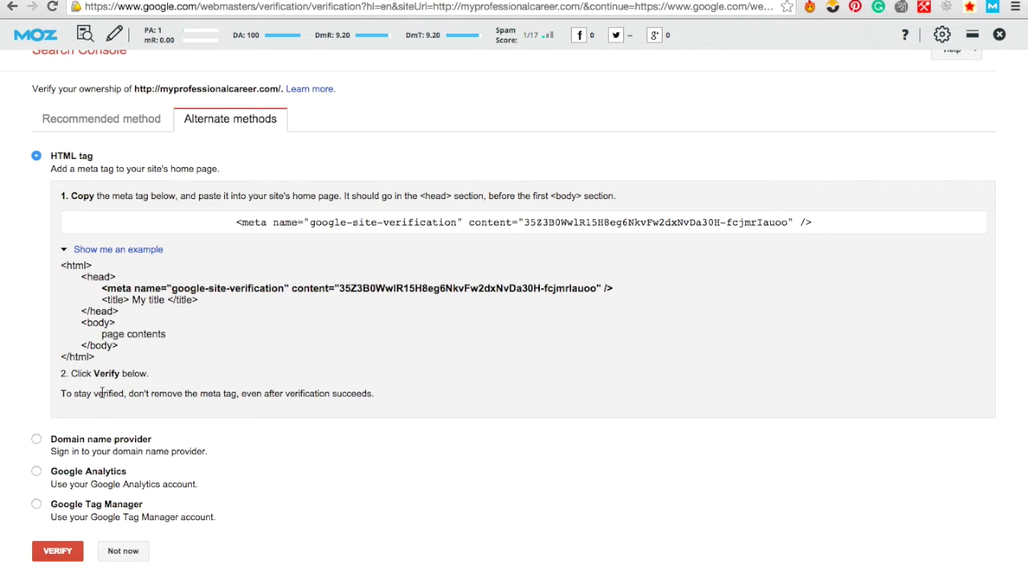
Choose the Domain name provider verification method, select Namecheap.com as the registrar, and review its DNS TXT record instructions.
click(37, 441)
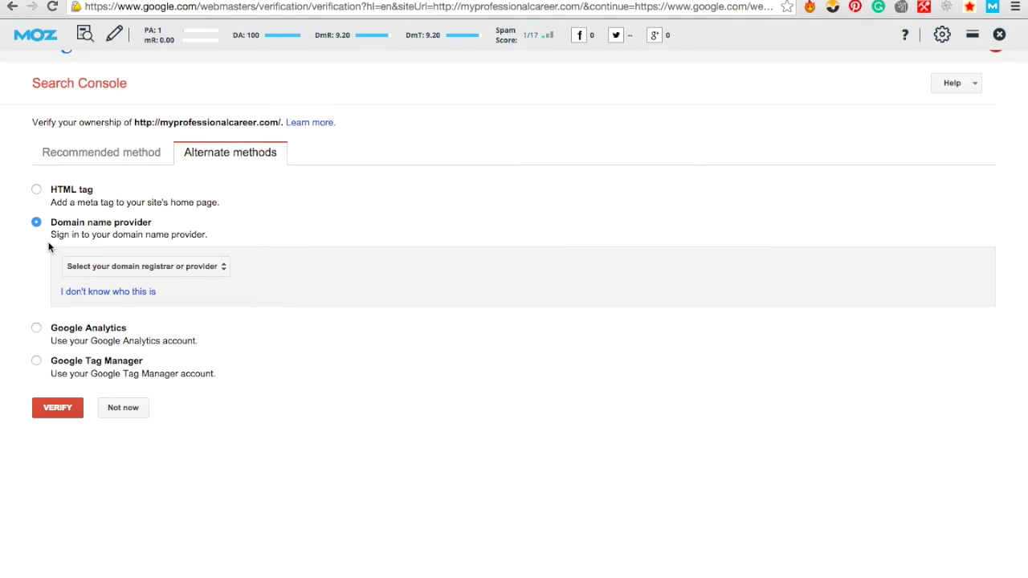
click(213, 269)
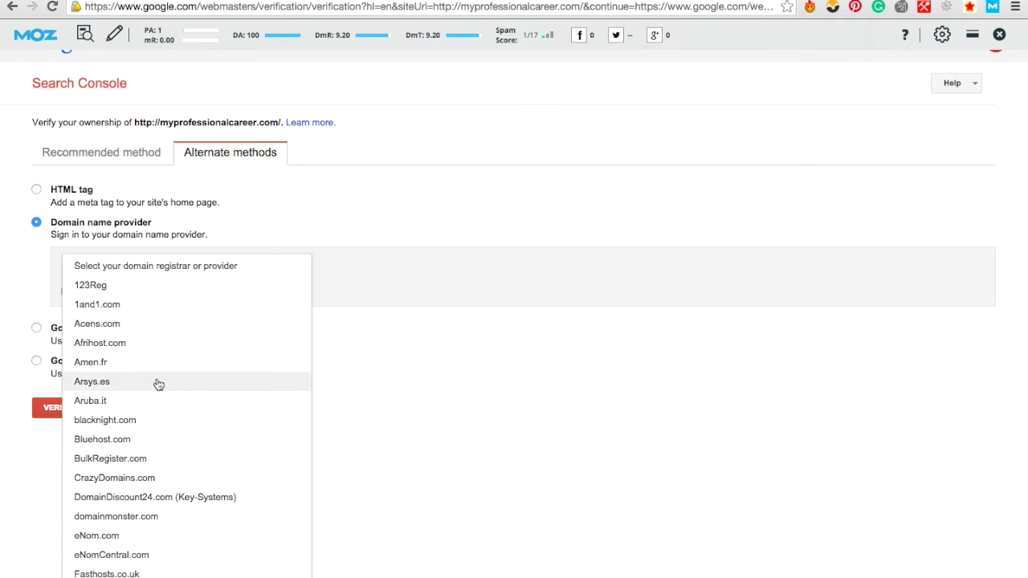
scroll(158, 385, down, 5)
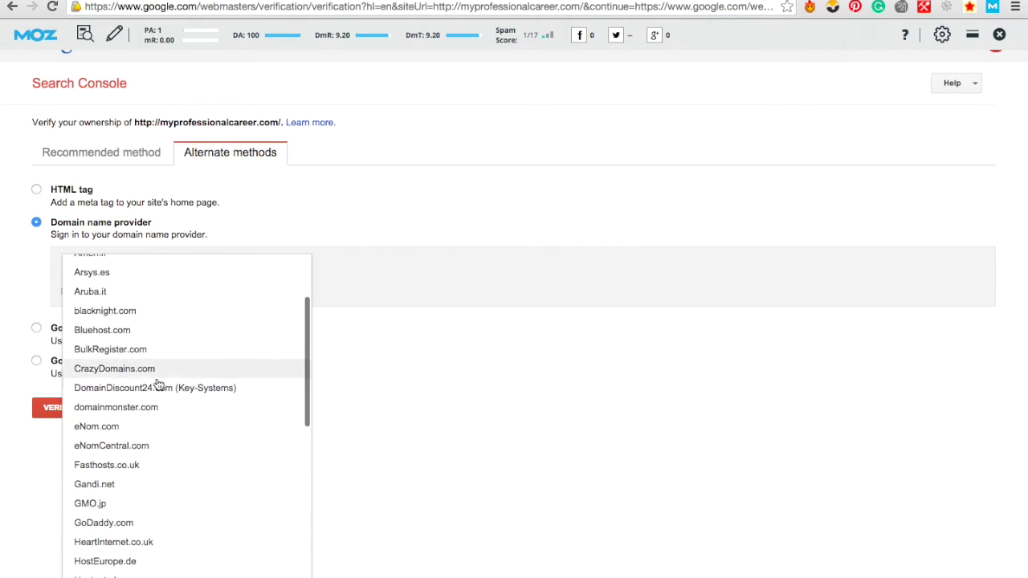
scroll(158, 385, down, 3)
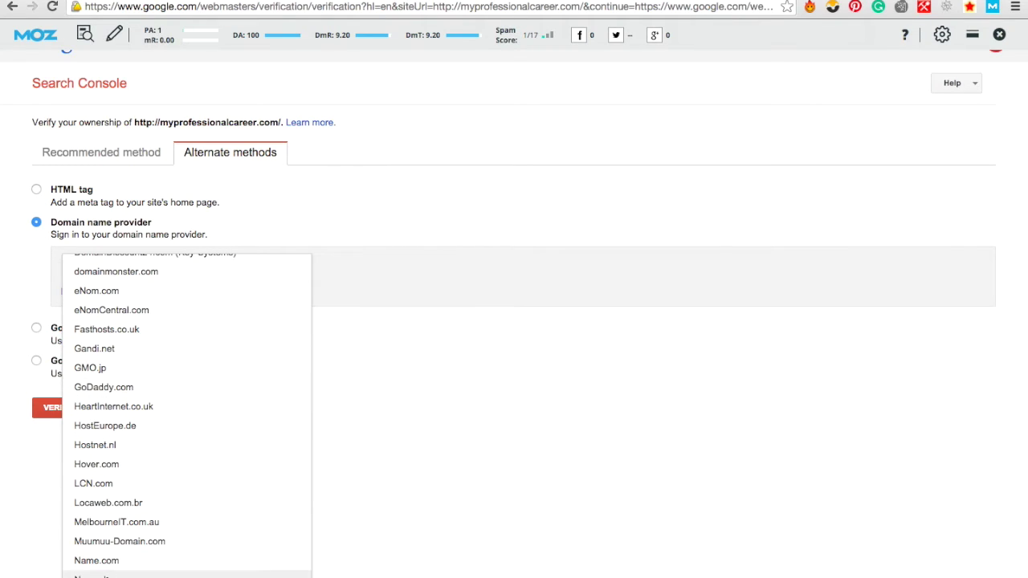
click(106, 576)
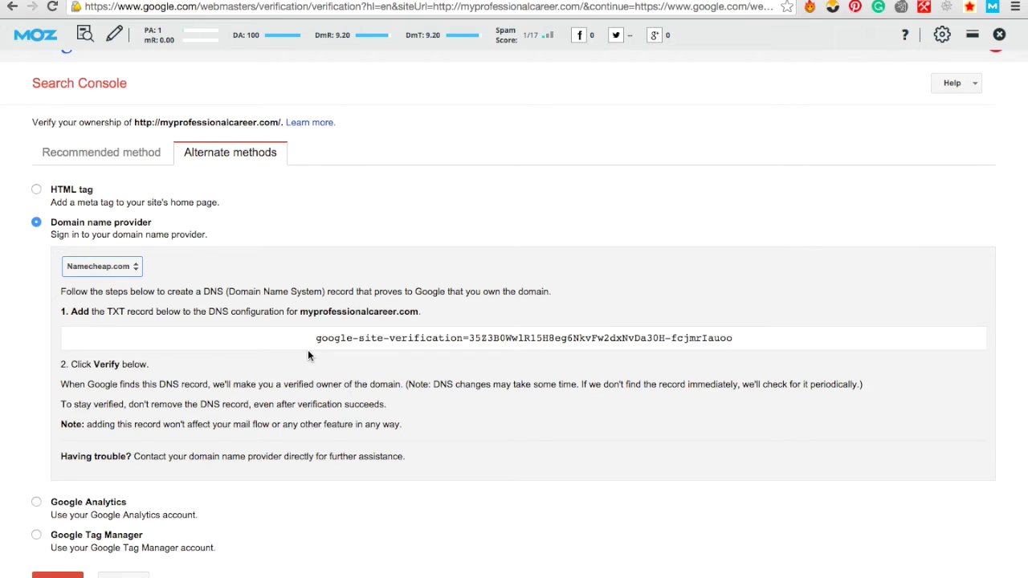
scroll(308, 351, down, 1)
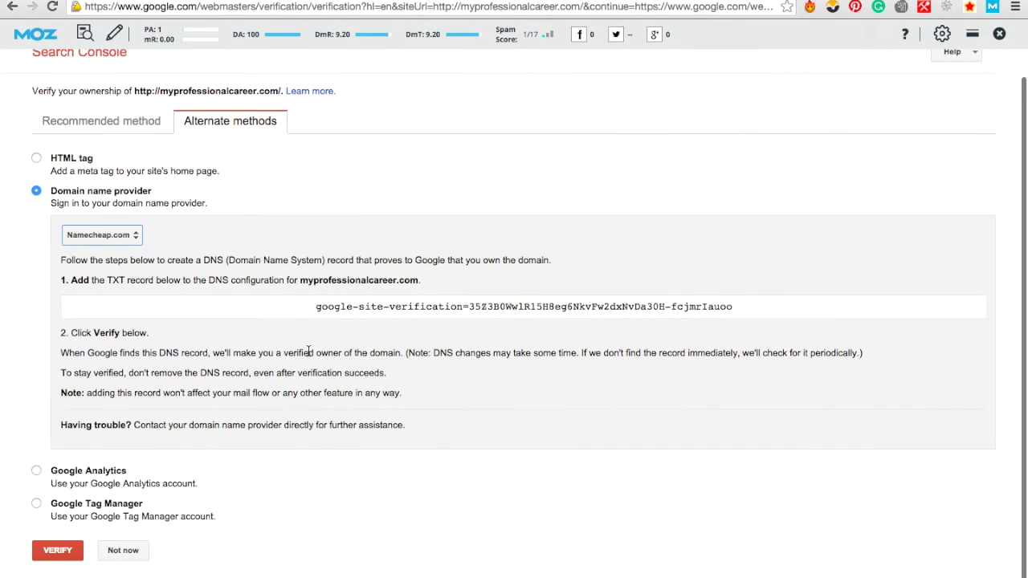
Switch the domain registrar to GoDaddy.com to view its verification option.
click(134, 237)
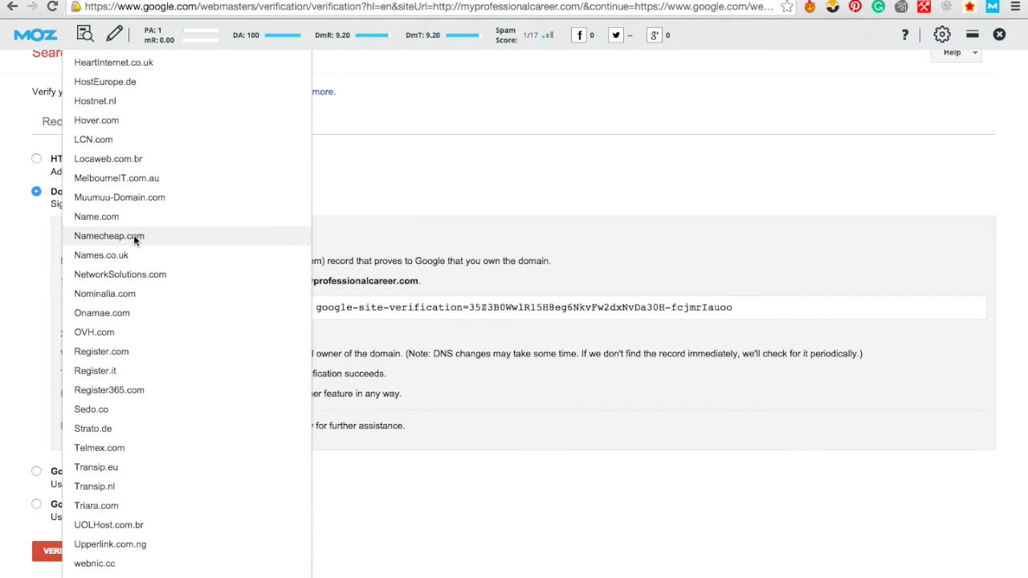
scroll(133, 234, up, 4)
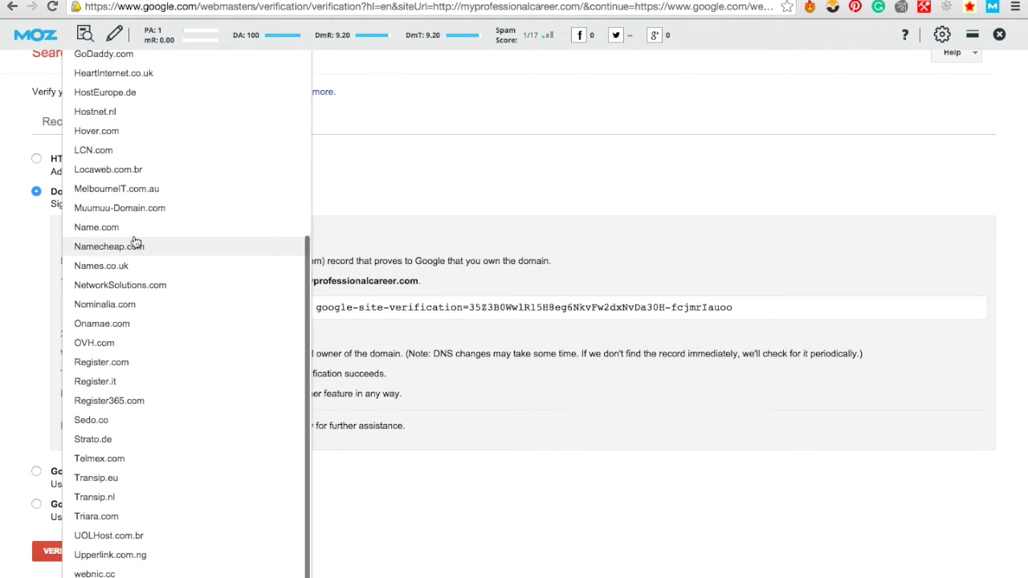
click(128, 175)
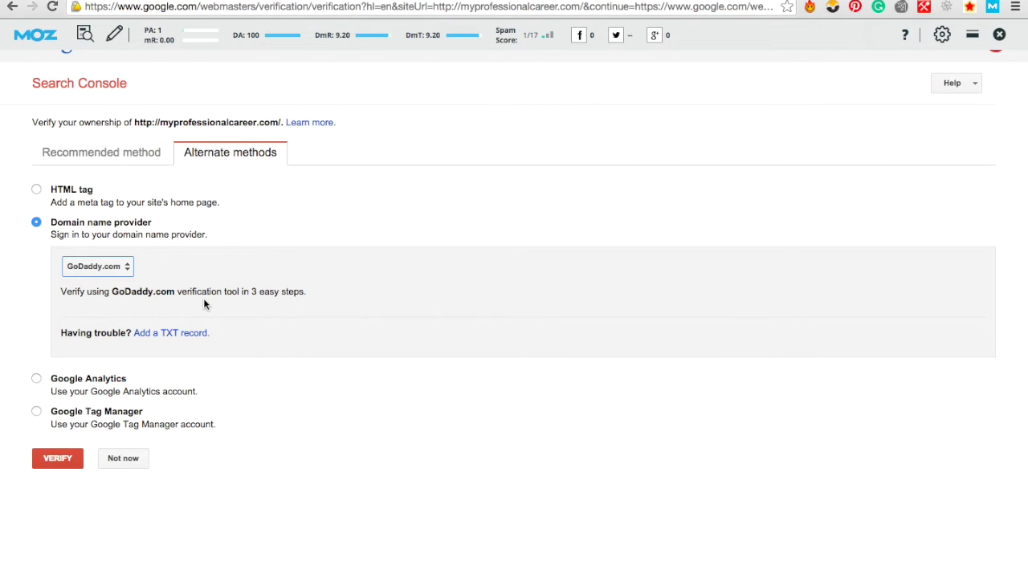
Change the domain registrar to CrazyDomains.com and review its DNS record instructions and alternate options.
click(126, 272)
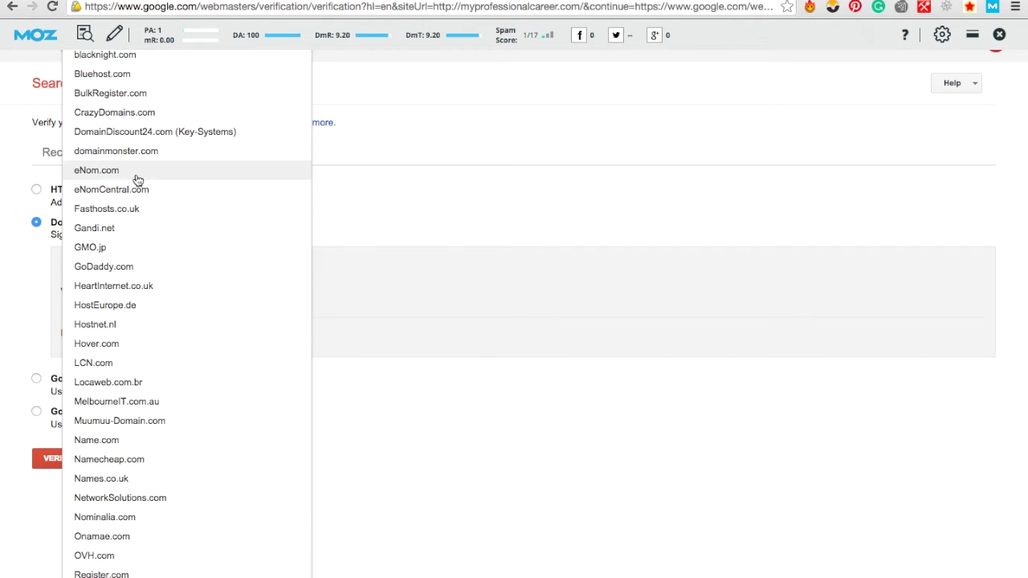
scroll(136, 177, up, 1)
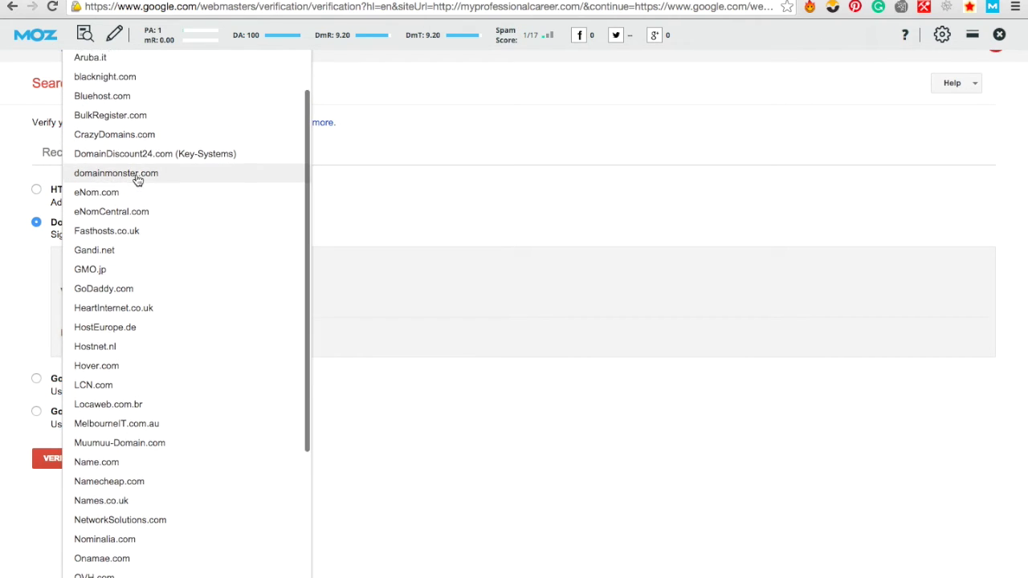
click(143, 133)
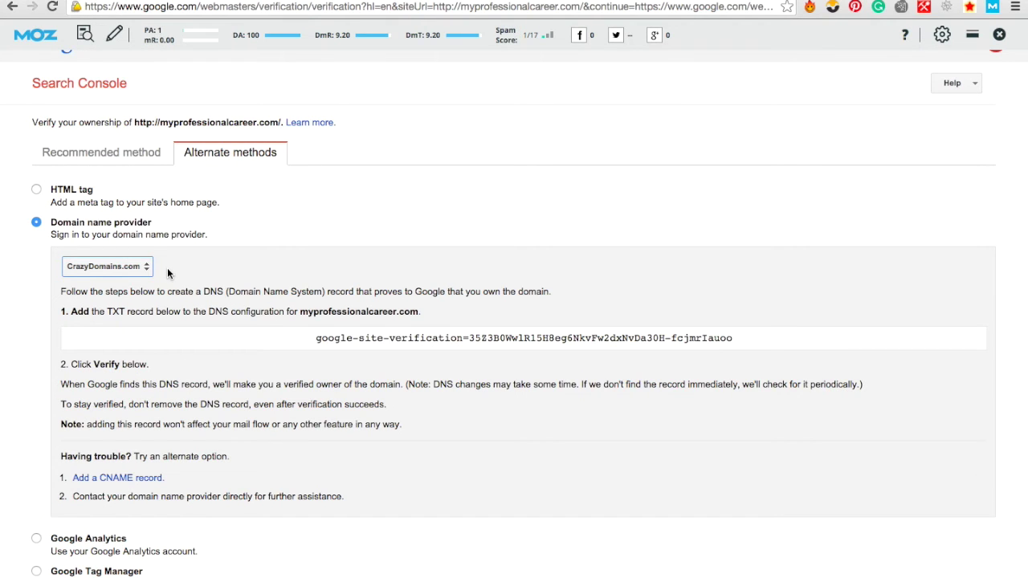
scroll(167, 273, down, 2)
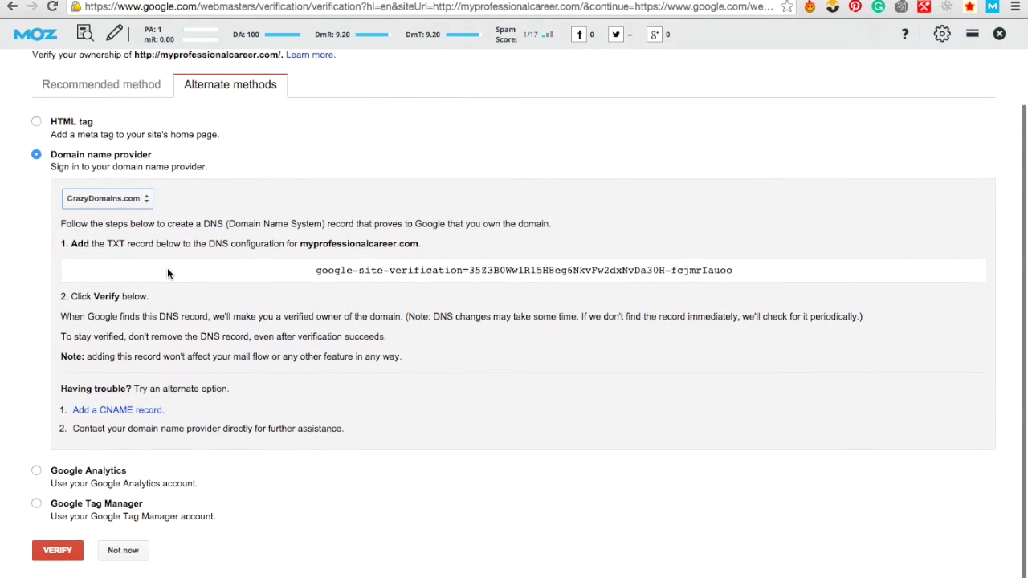
Select the Google Analytics and Google Tag Manager verification methods in turn to review their requirements.
click(36, 474)
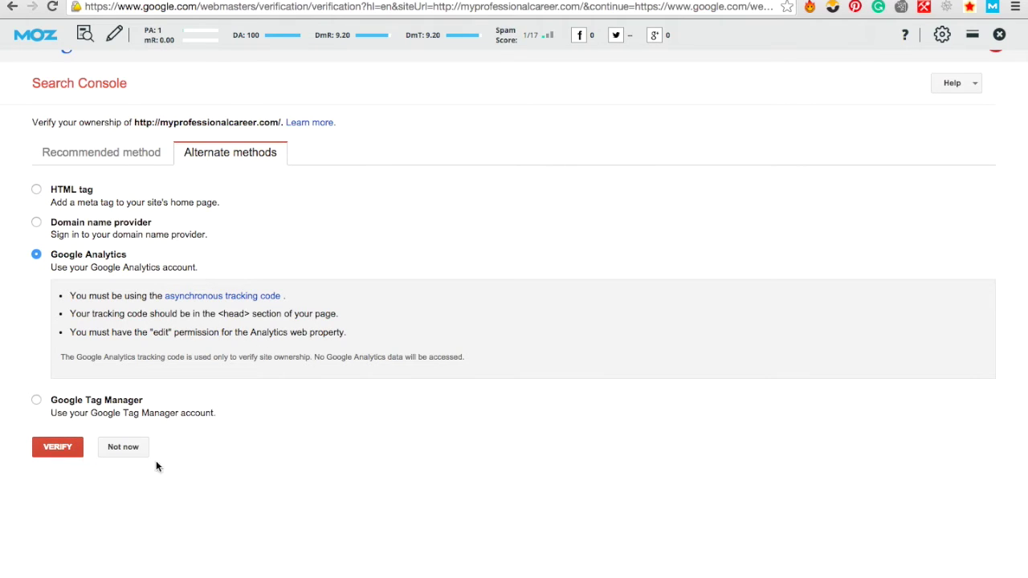
click(36, 401)
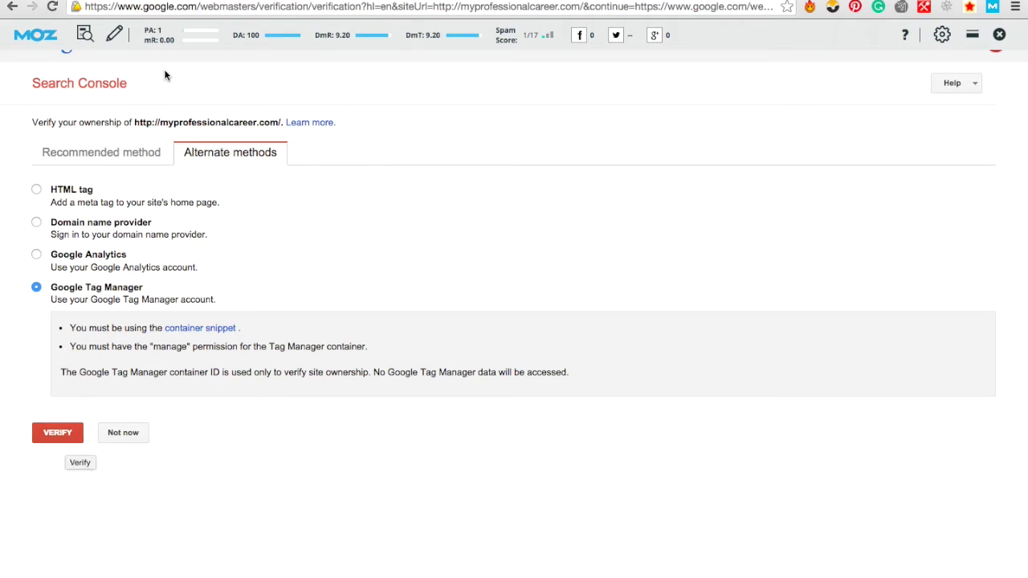
Leave the verification page and open the dashboard of the already verified property lollivia.com.
click(83, 87)
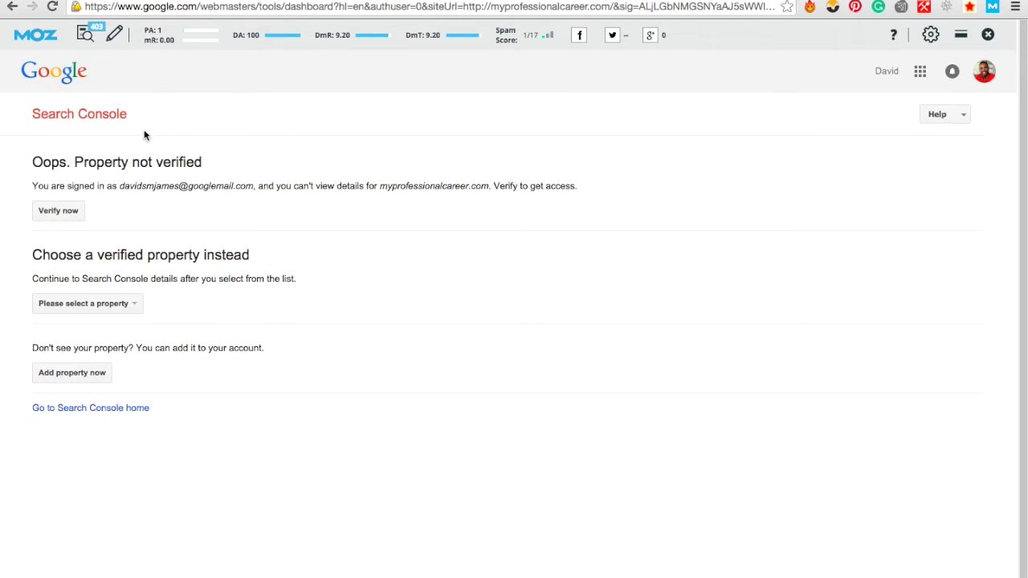
click(131, 312)
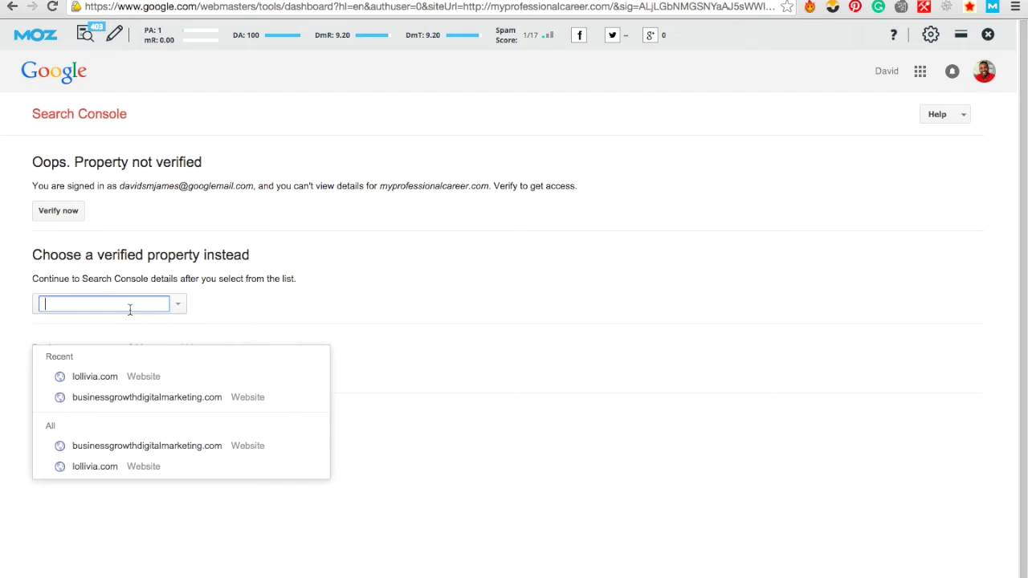
click(107, 378)
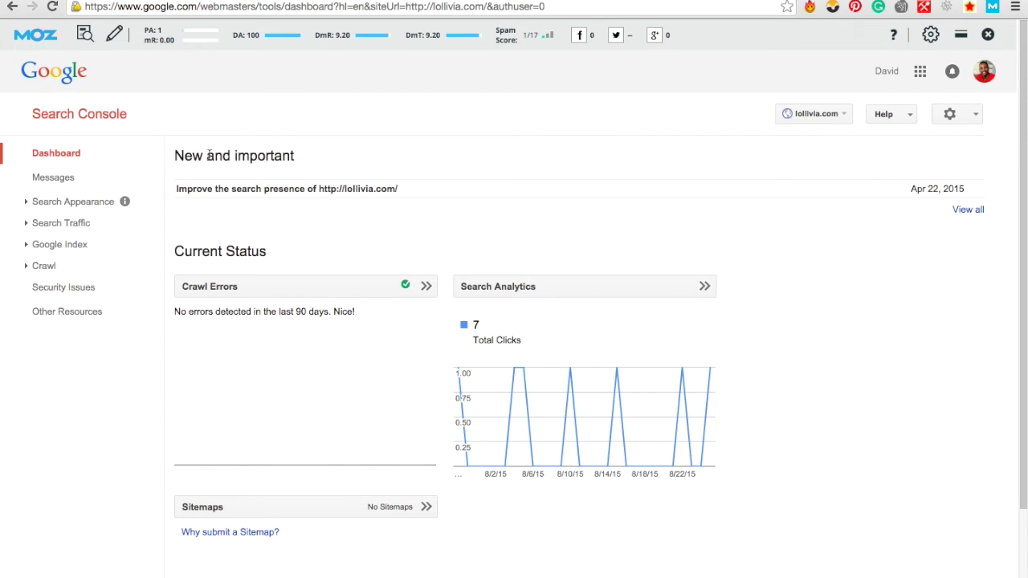
click(53, 178)
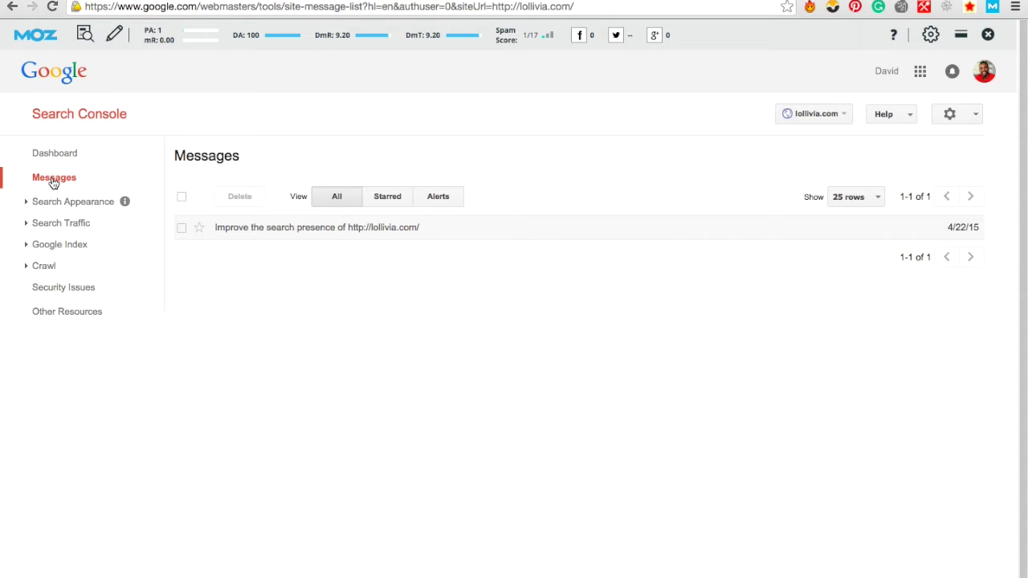
click(245, 229)
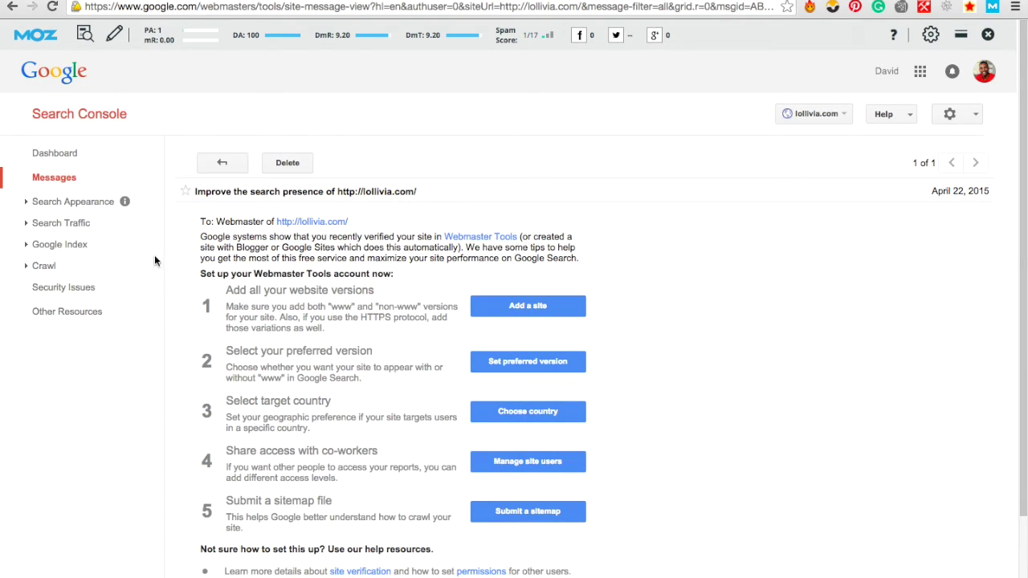
click(54, 177)
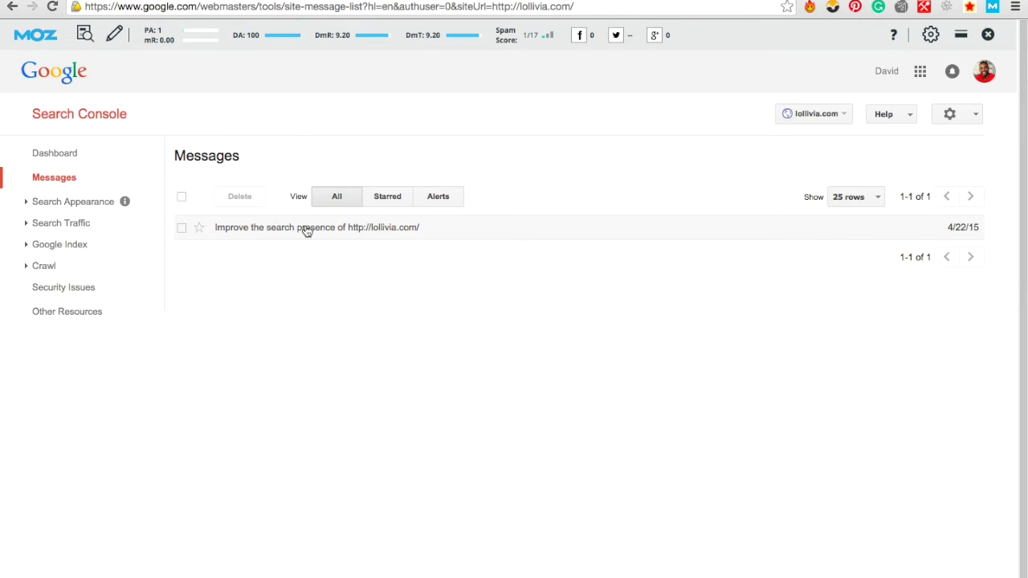
Open the Structured Data report under Search Appearance and examine the detected items and errors.
click(50, 202)
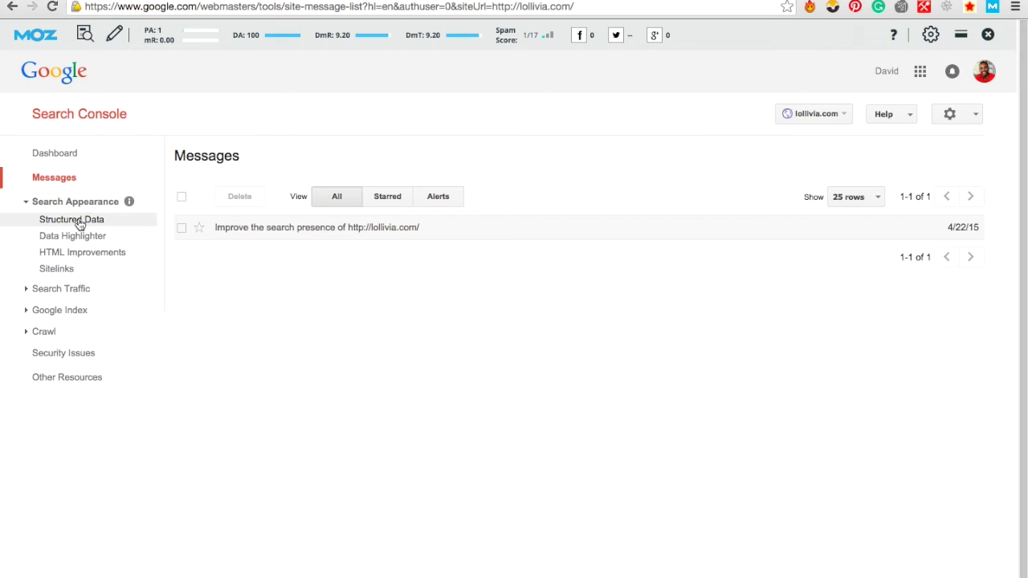
click(80, 221)
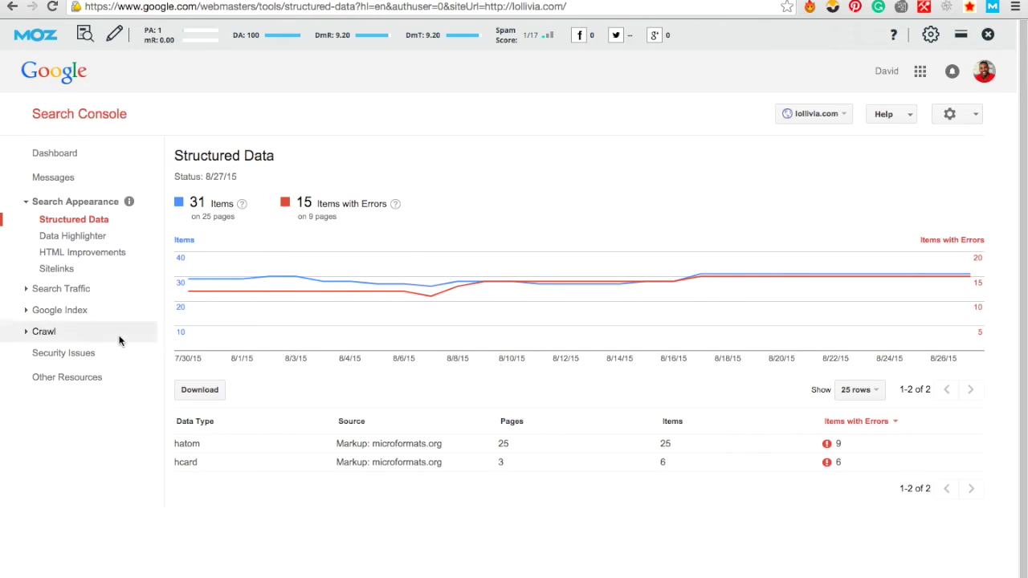
Open the Data Highlighter page and review how tagging pages and sets of similar pages works.
click(74, 235)
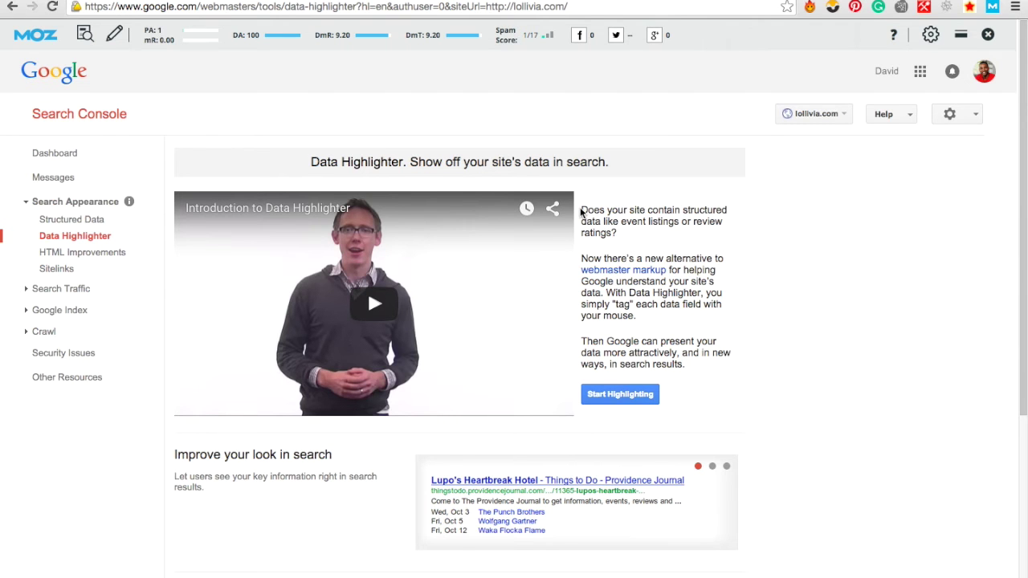
scroll(581, 212, down, 3)
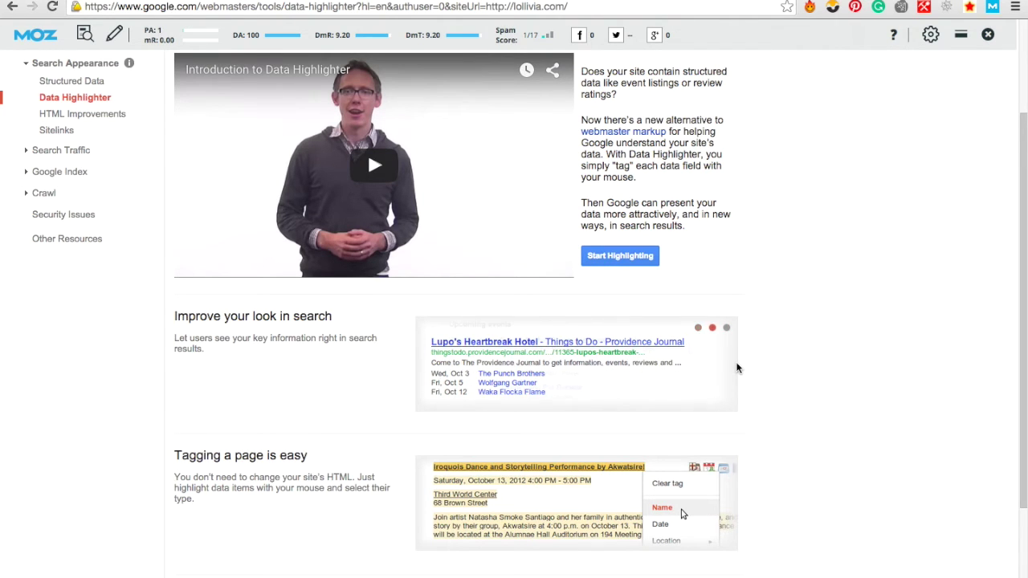
scroll(737, 368, down, 1)
scroll(738, 368, down, 2)
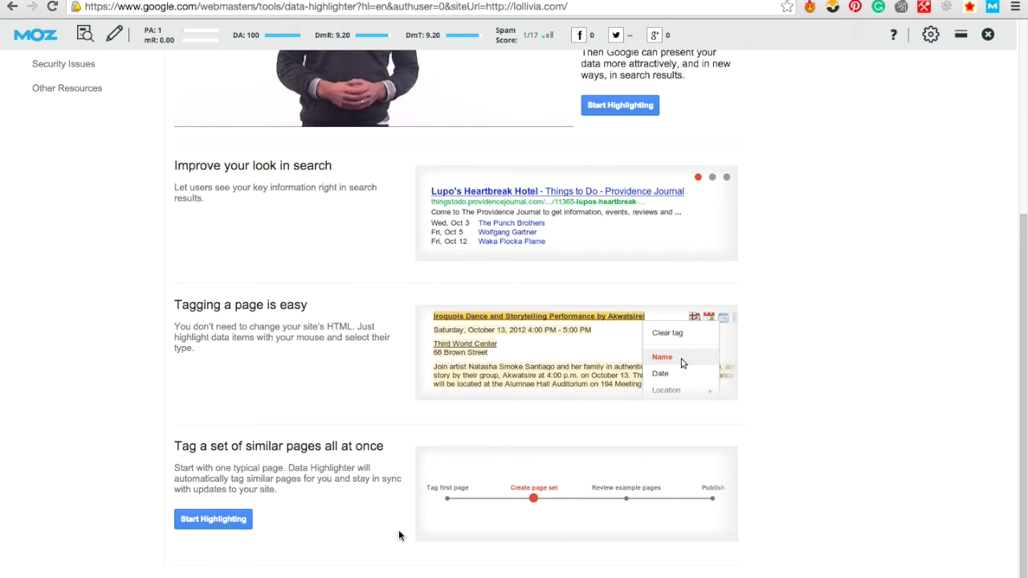
scroll(400, 536, up, 3)
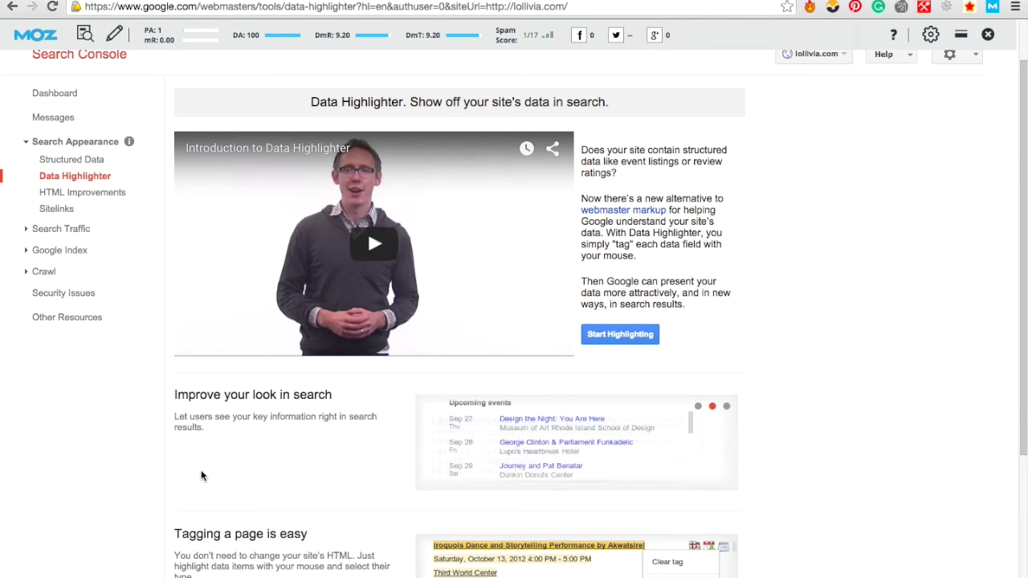
View the HTML Improvements report and the Sitelinks demotion page for lollivia.com.
click(88, 194)
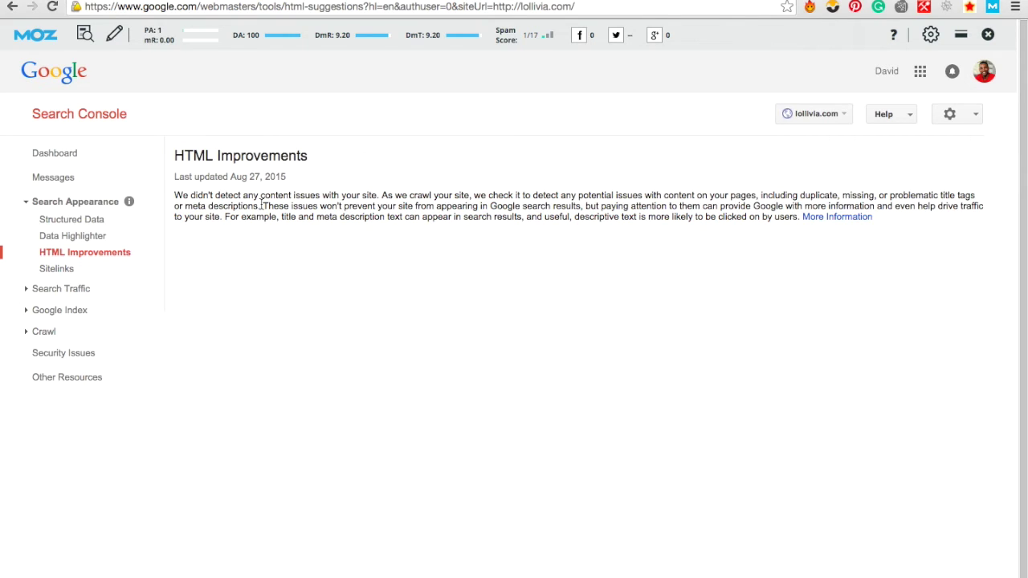
click(55, 271)
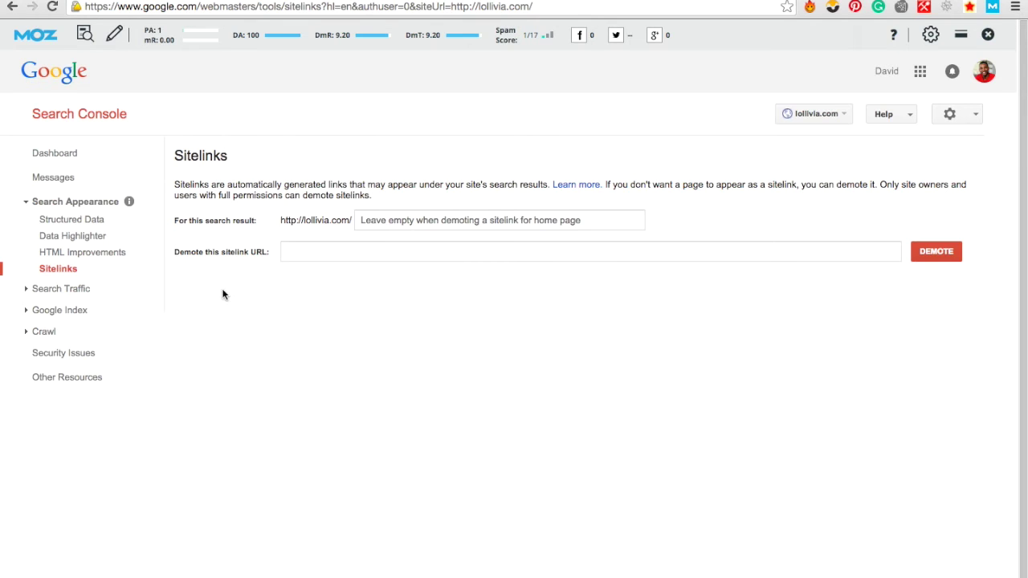
Open the Search Analytics report, add Position, CTR and Impressions to the displayed metrics, and review the query table.
click(62, 289)
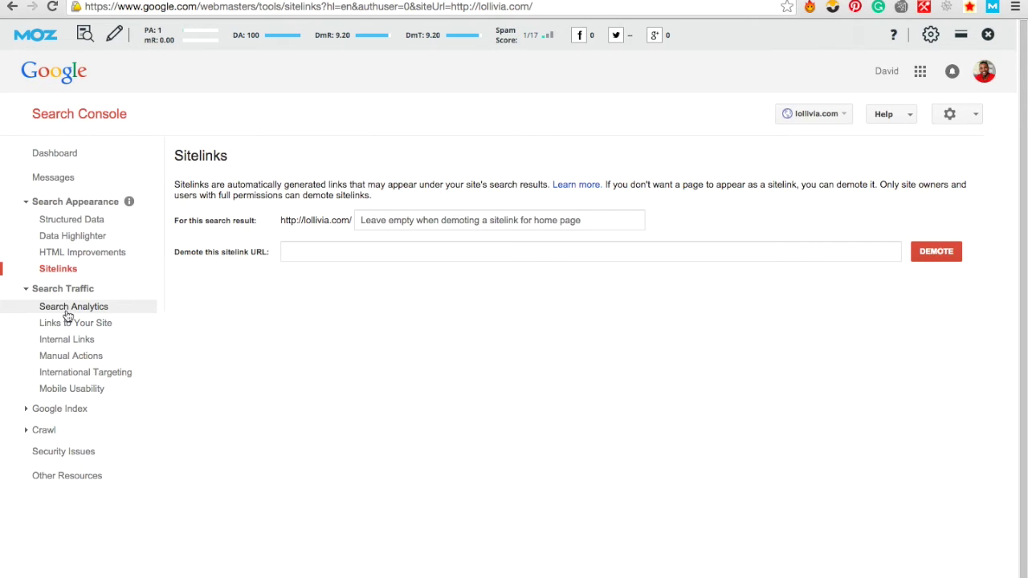
click(76, 310)
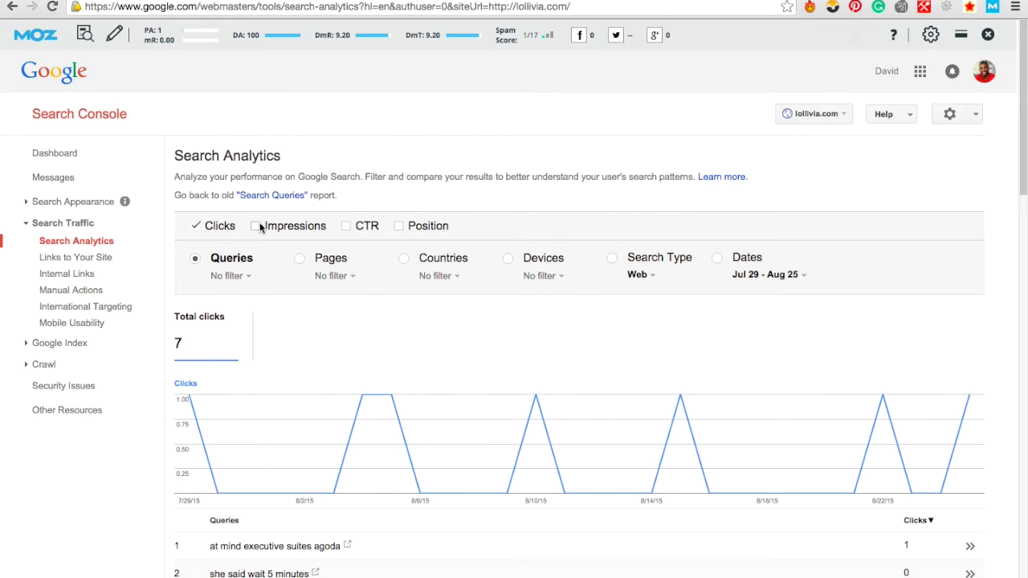
click(399, 227)
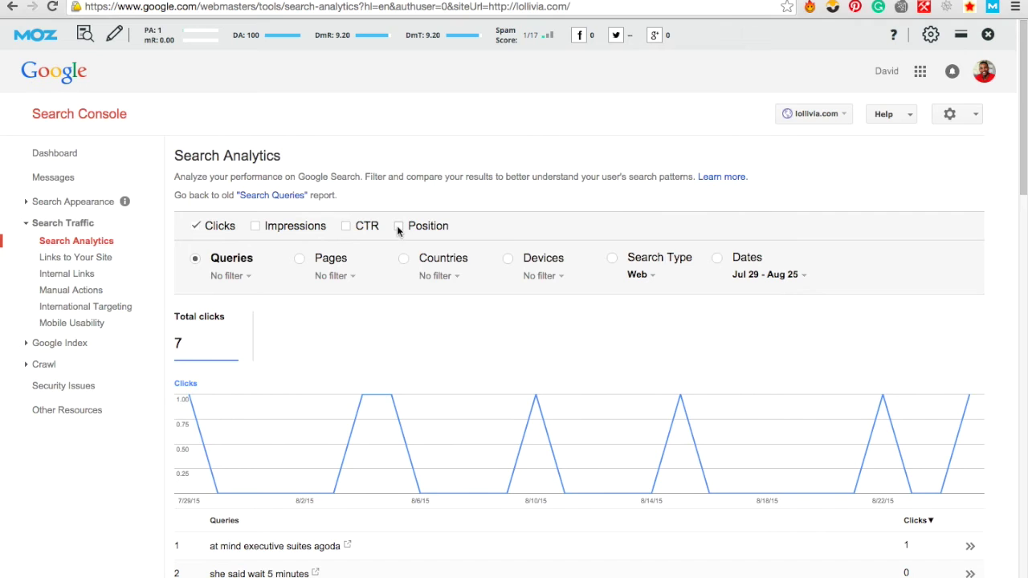
click(347, 226)
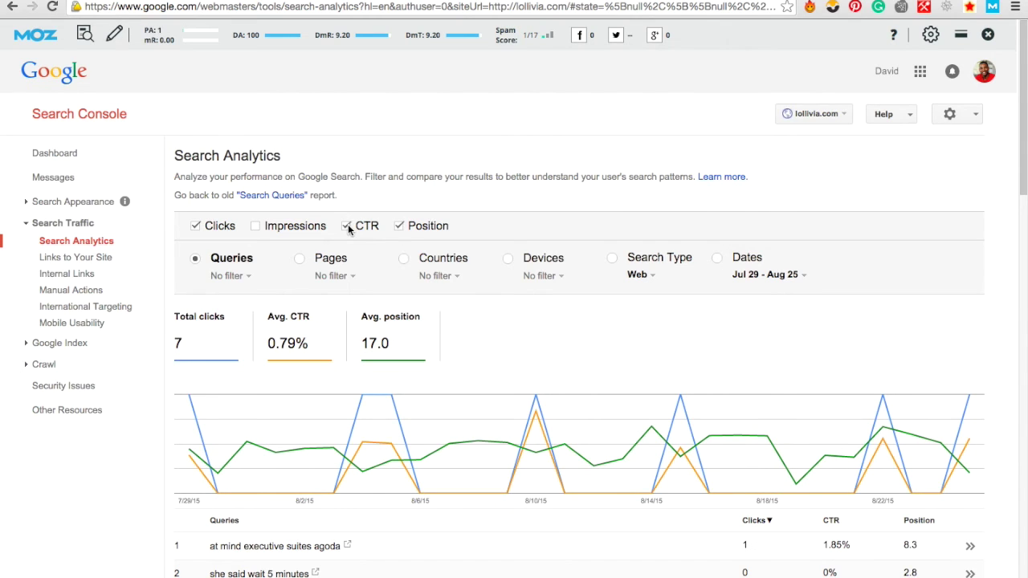
click(256, 228)
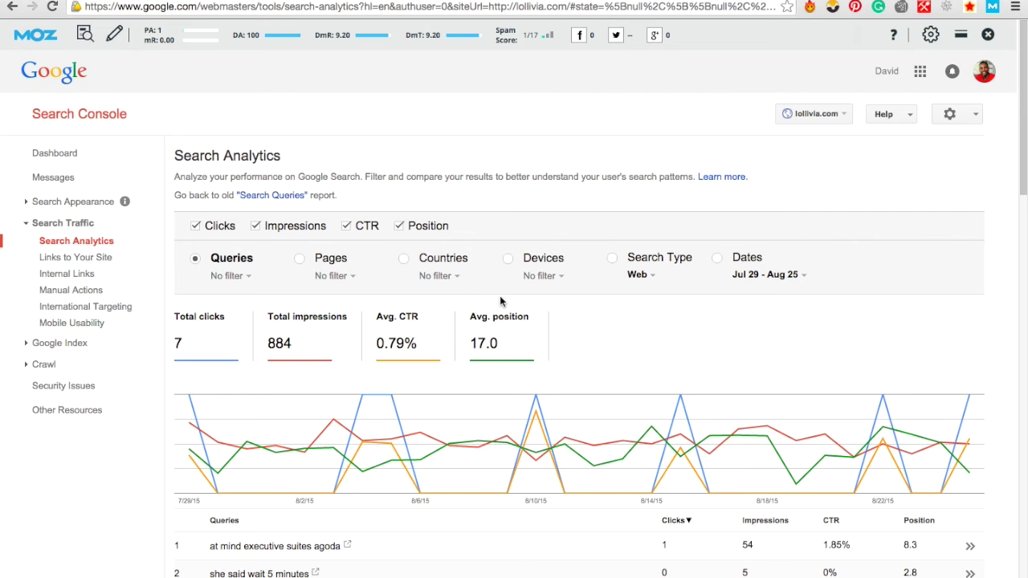
scroll(500, 301, down, 3)
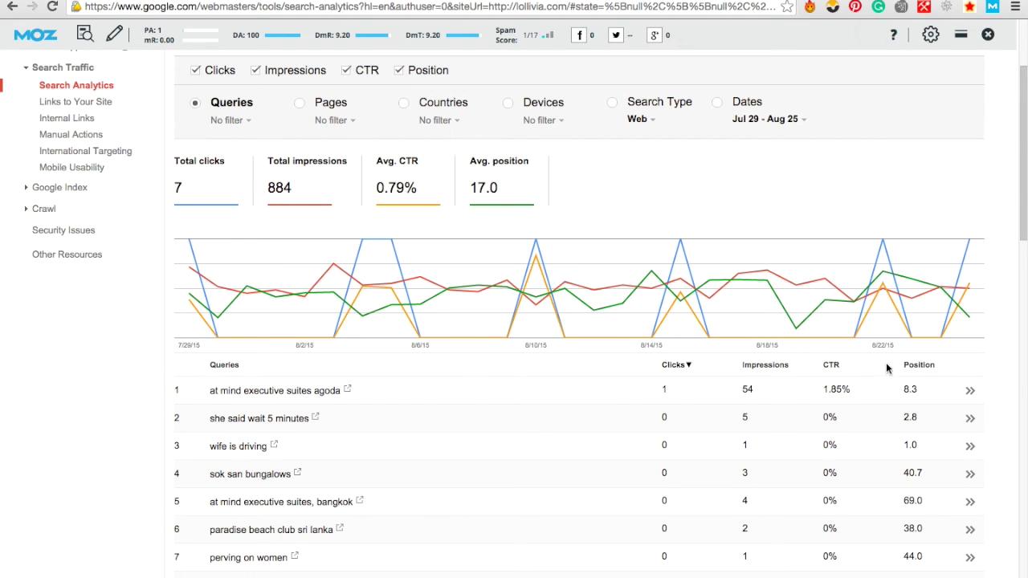
Sort the query table by position, best rankings first, and examine the ranking queries with their impressions and CTR.
click(916, 366)
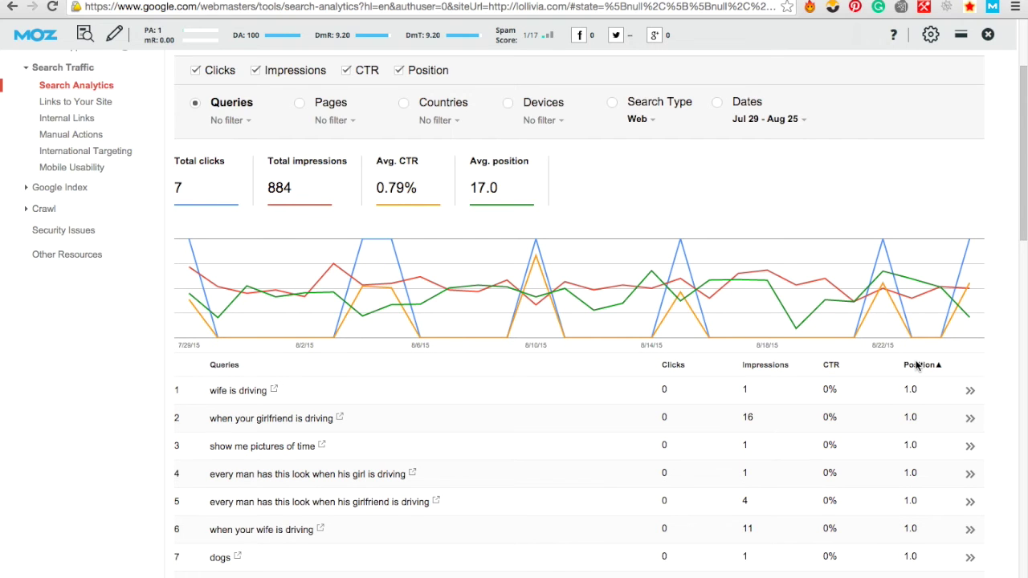
scroll(916, 366, down, 2)
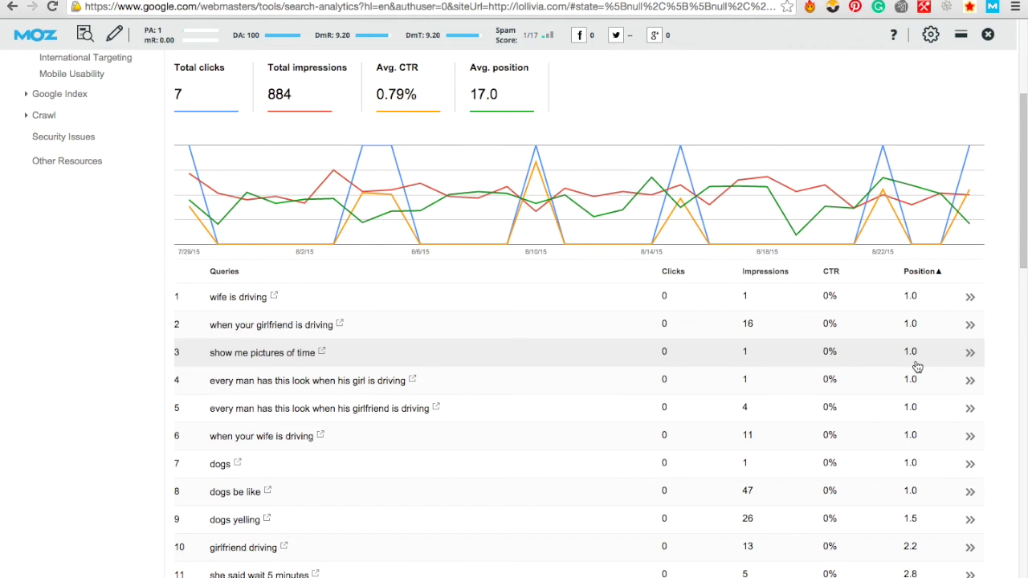
scroll(916, 367, down, 1)
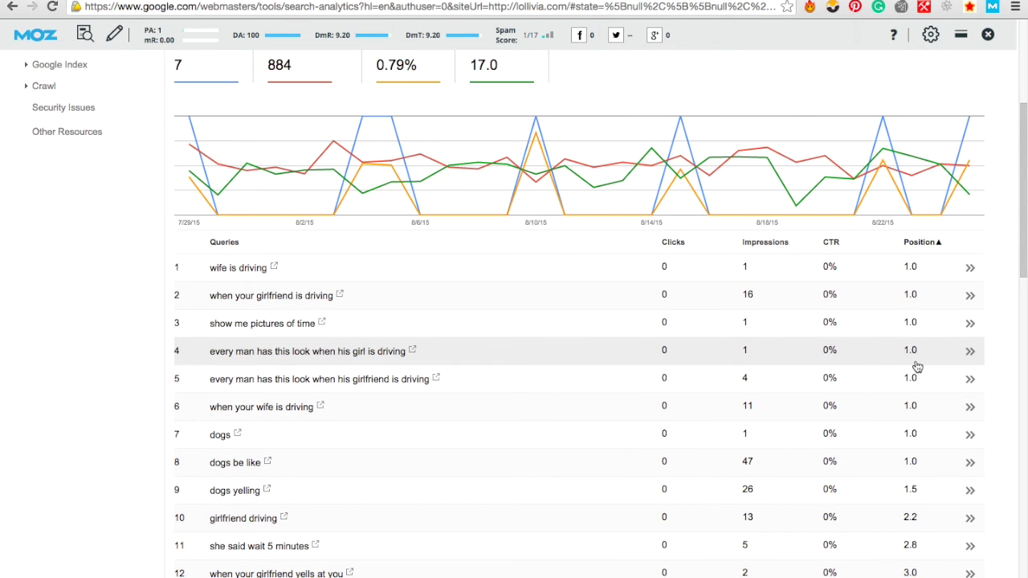
scroll(917, 366, down, 4)
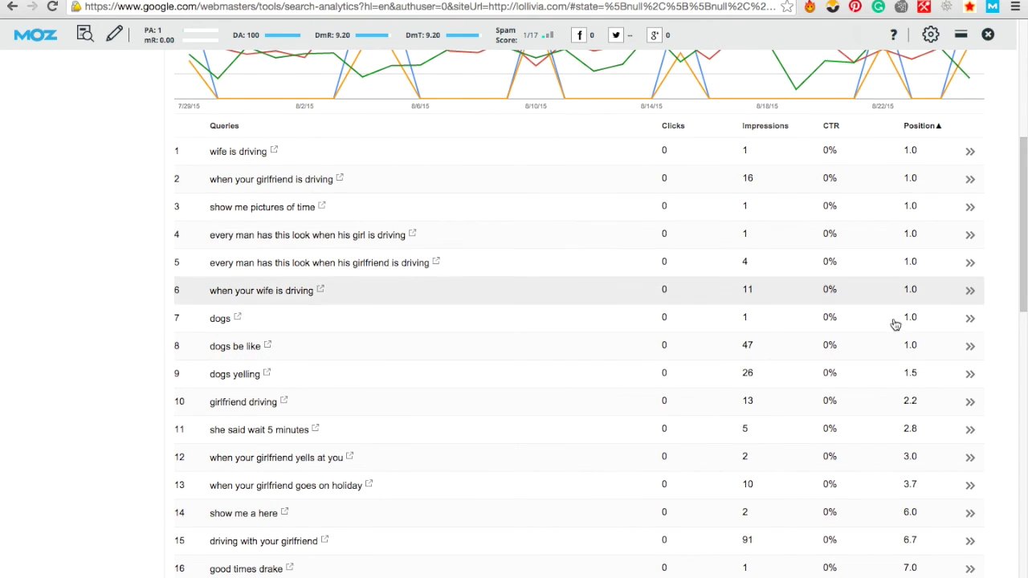
scroll(919, 362, down, 2)
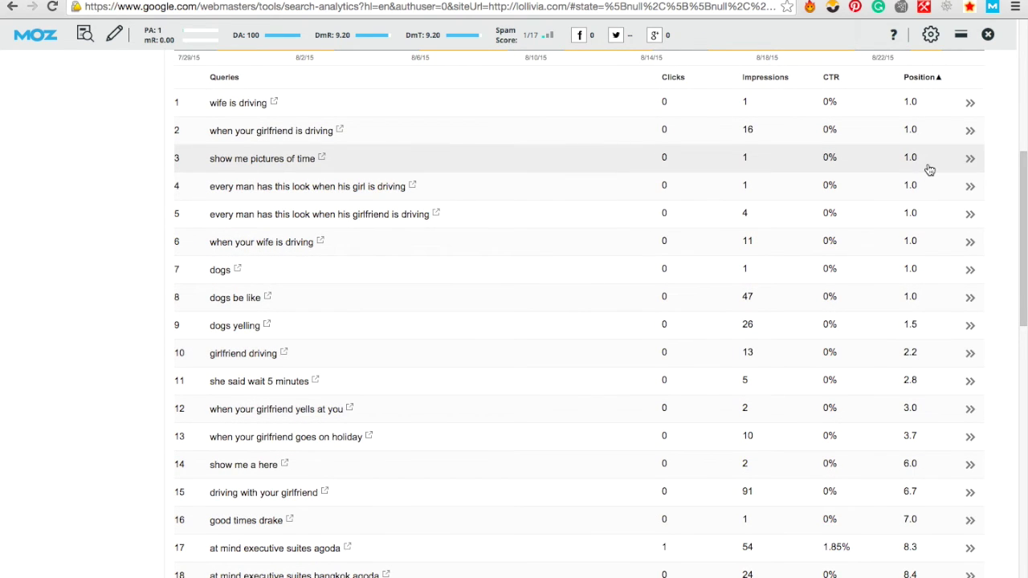
scroll(929, 170, down, 5)
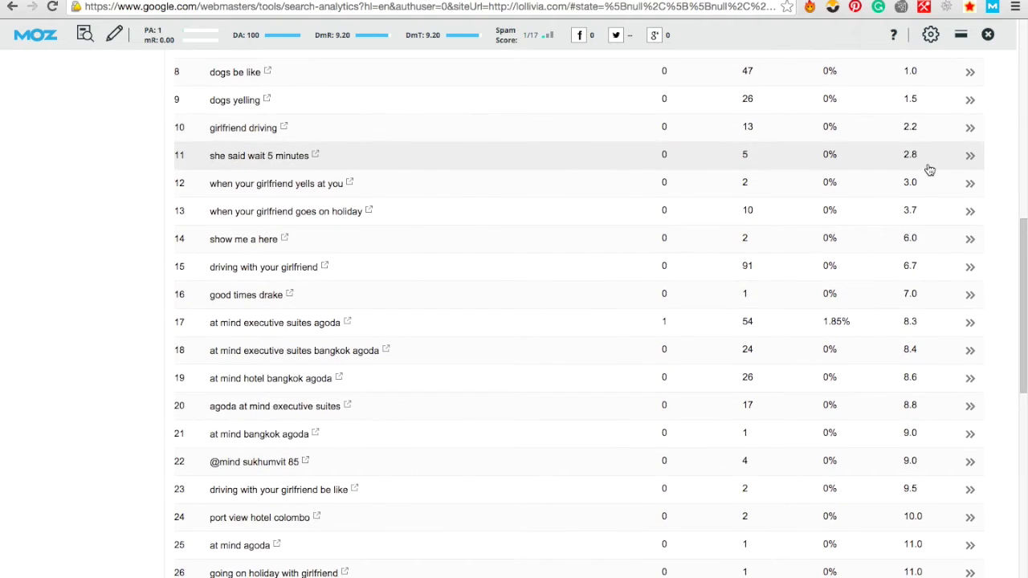
scroll(929, 170, down, 1)
scroll(929, 169, down, 1)
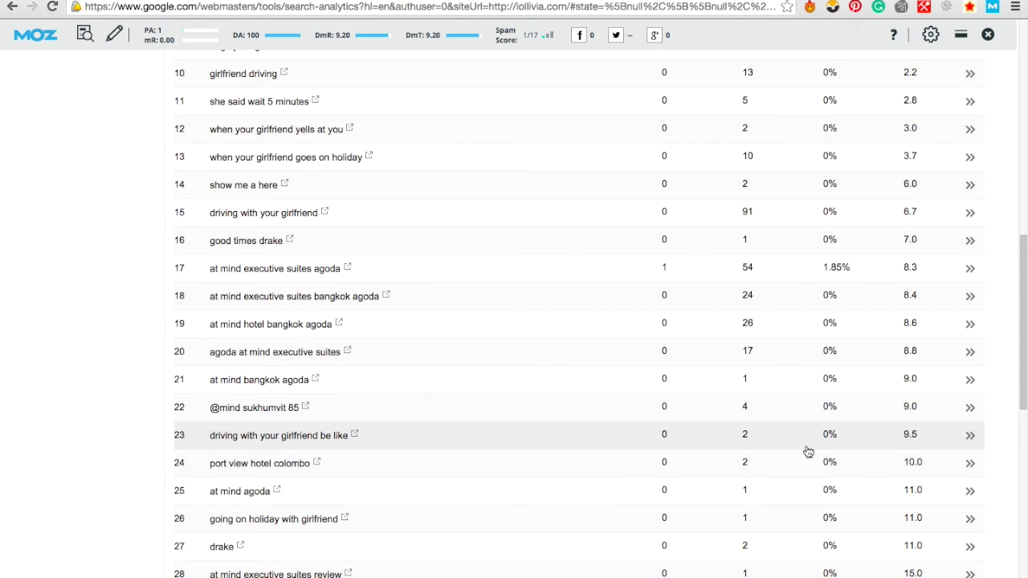
Open the data for the query "port view hotel colombo" and filter it by United States, followed by United Kingdom.
click(966, 466)
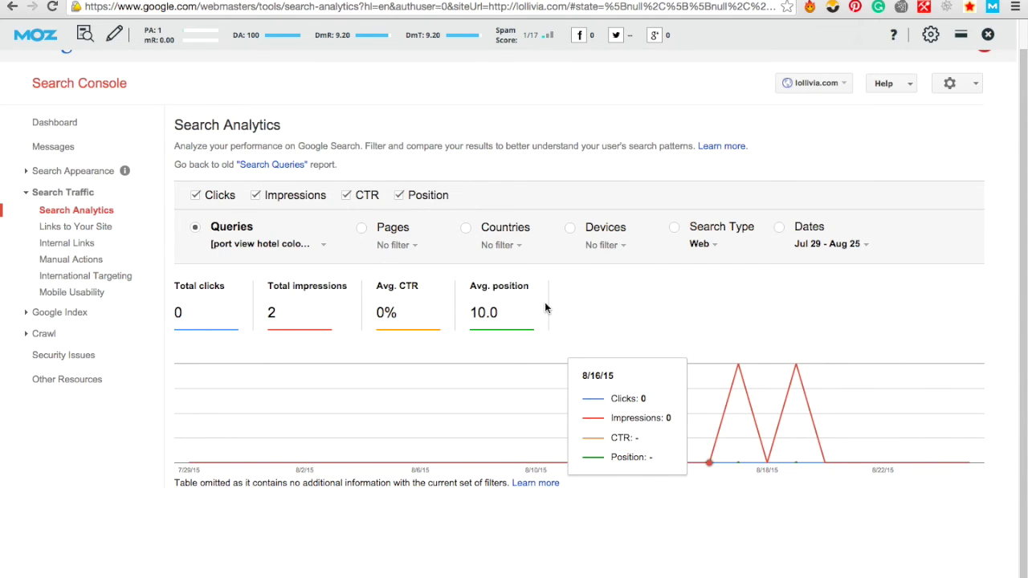
click(515, 248)
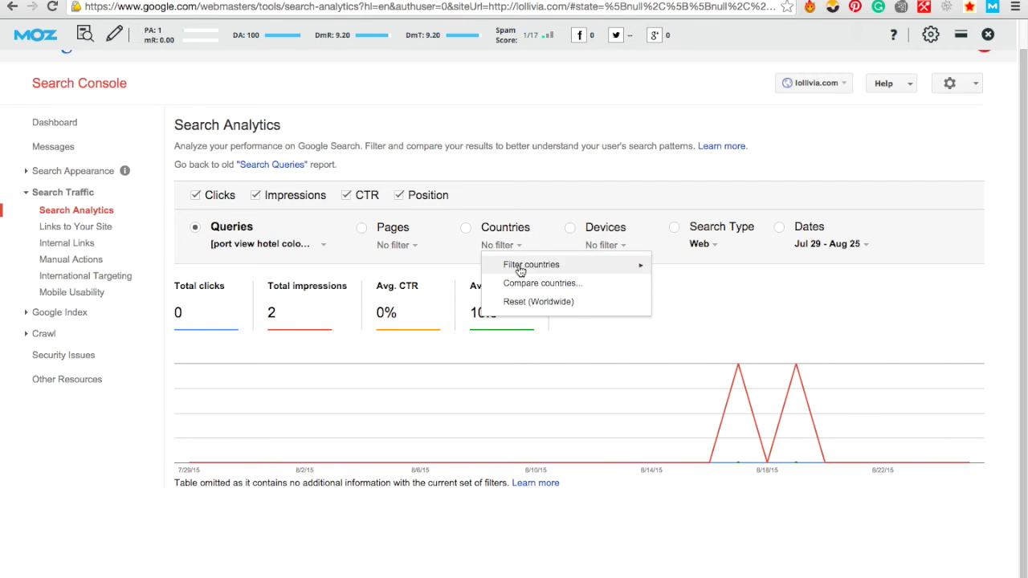
mouse_move(520, 270)
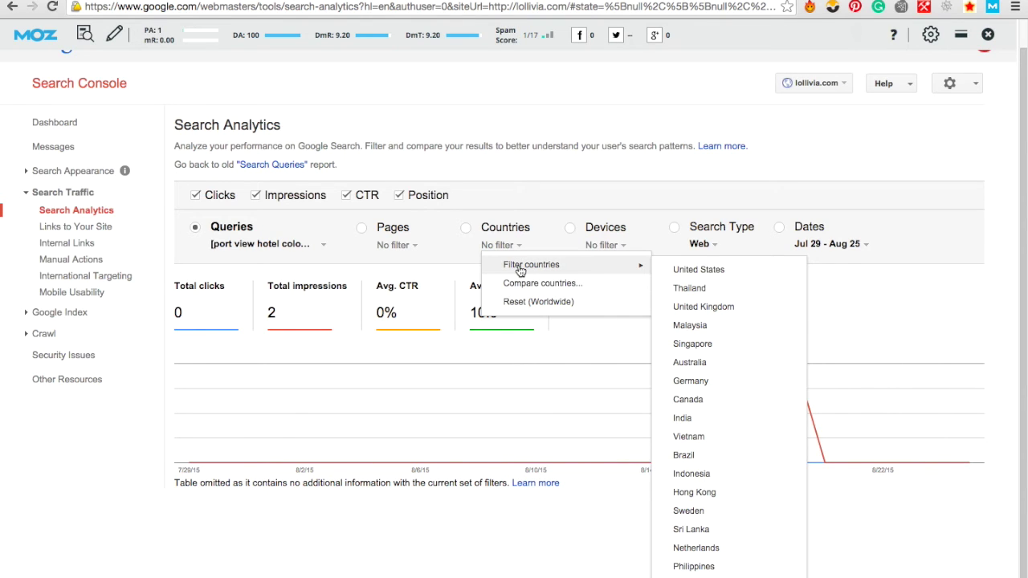
click(686, 272)
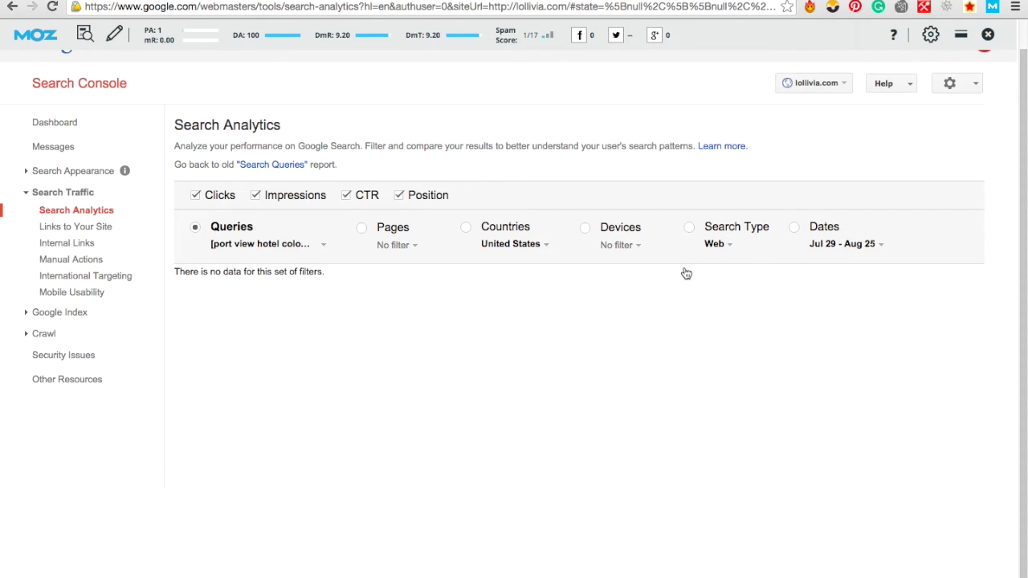
click(543, 248)
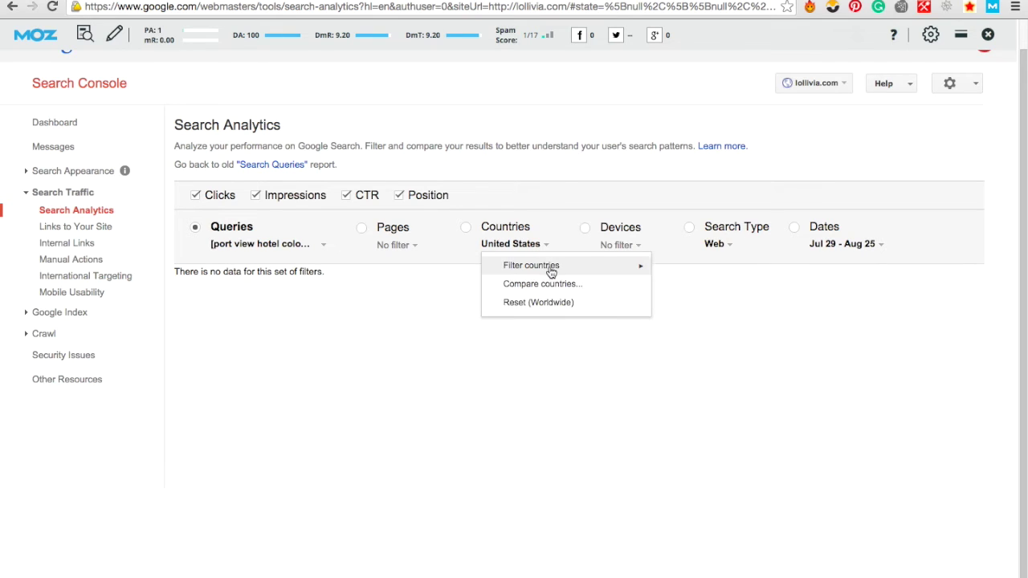
mouse_move(553, 270)
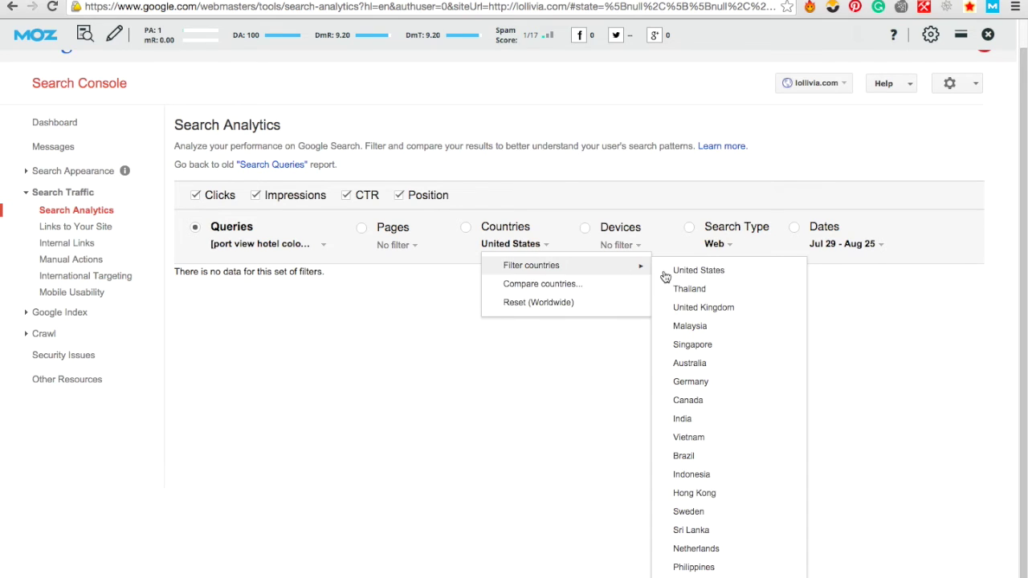
click(731, 311)
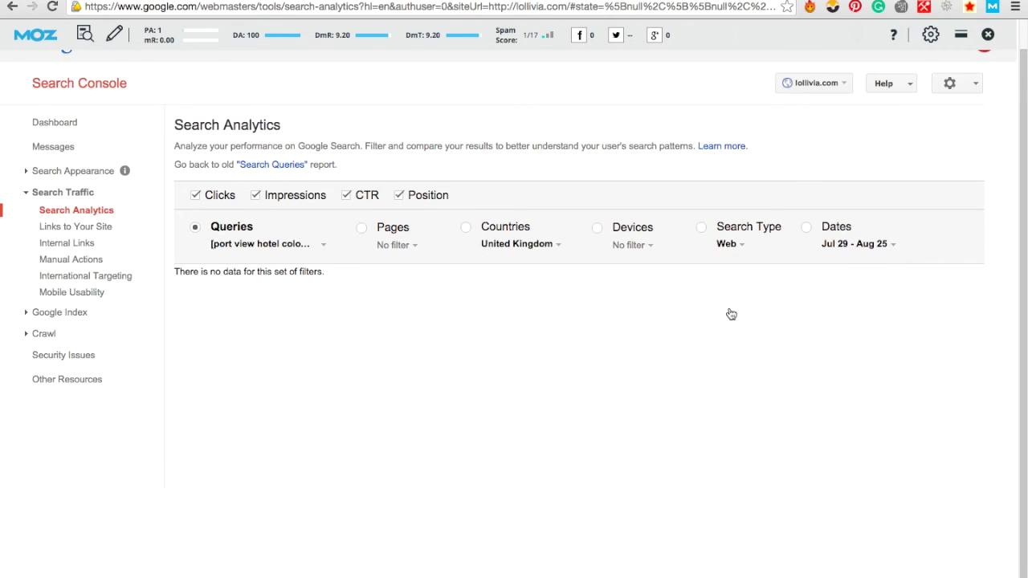
click(550, 245)
mouse_move(571, 268)
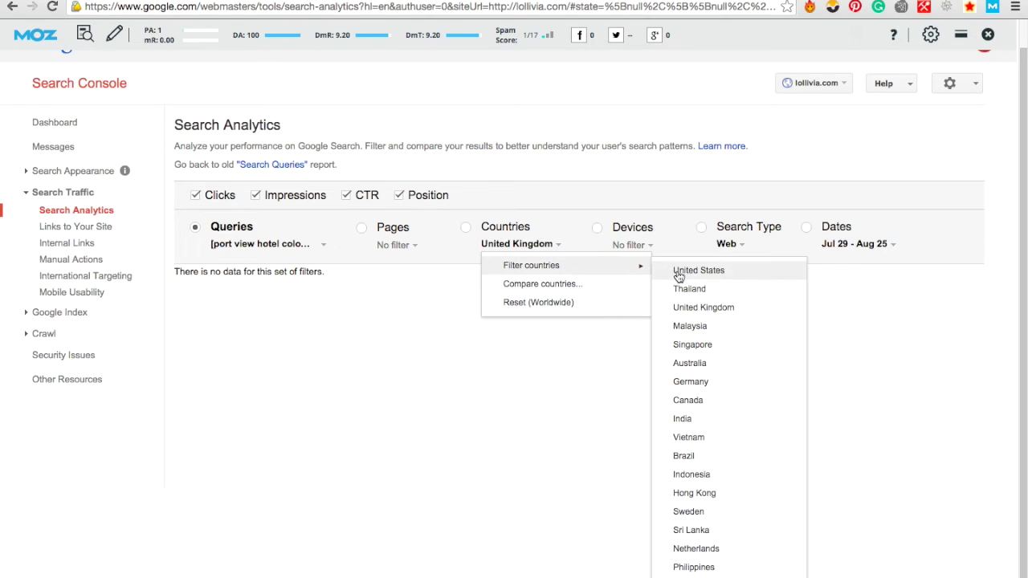
click(501, 185)
Go back through the applied filters to the unfiltered Search Analytics report covering all queries.
click(11, 6)
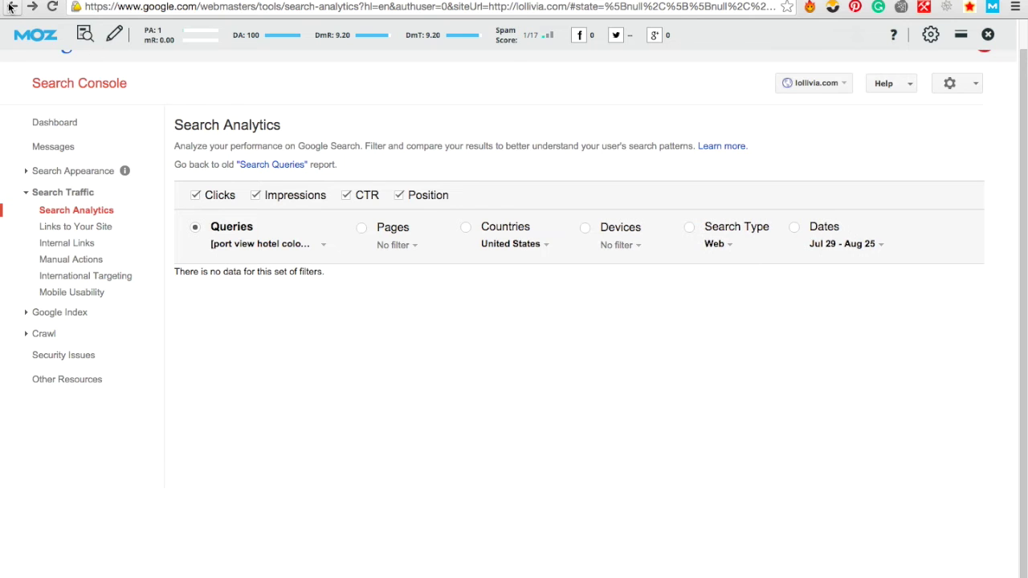
click(11, 6)
click(11, 6)
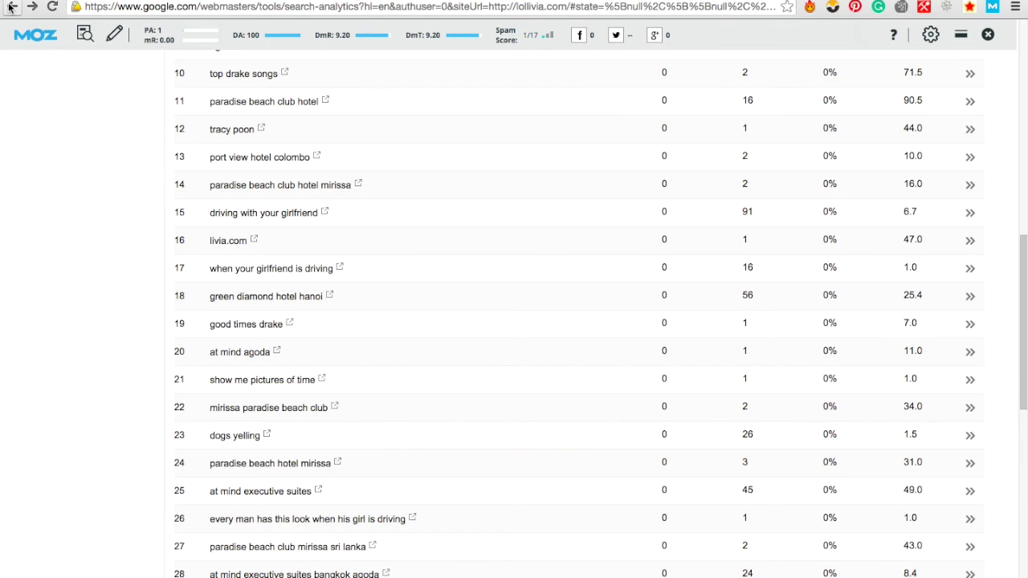
scroll(393, 275, up, 9)
scroll(394, 274, down, 1)
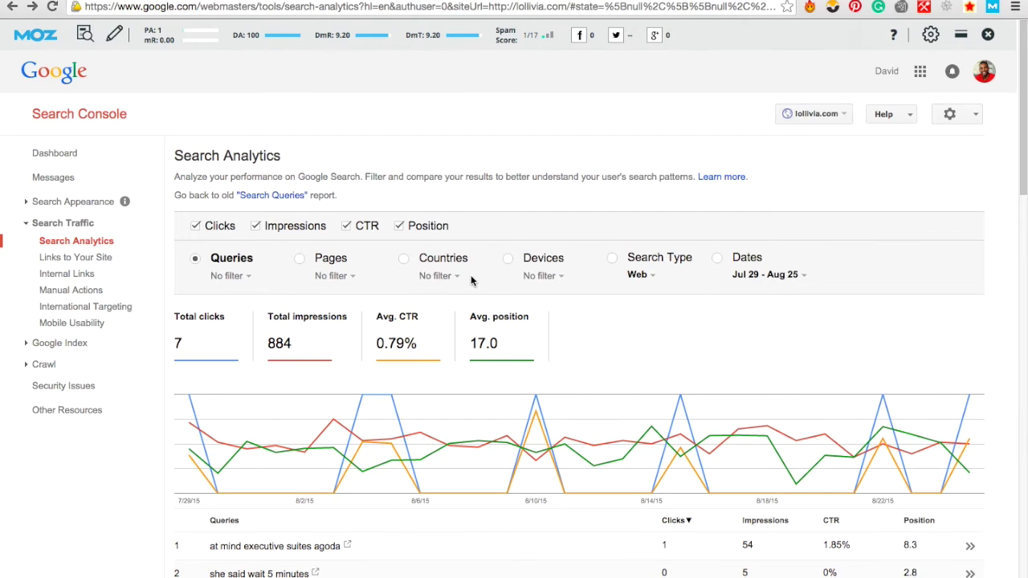
Filter the Search Analytics report to show only searches from the United States.
click(455, 277)
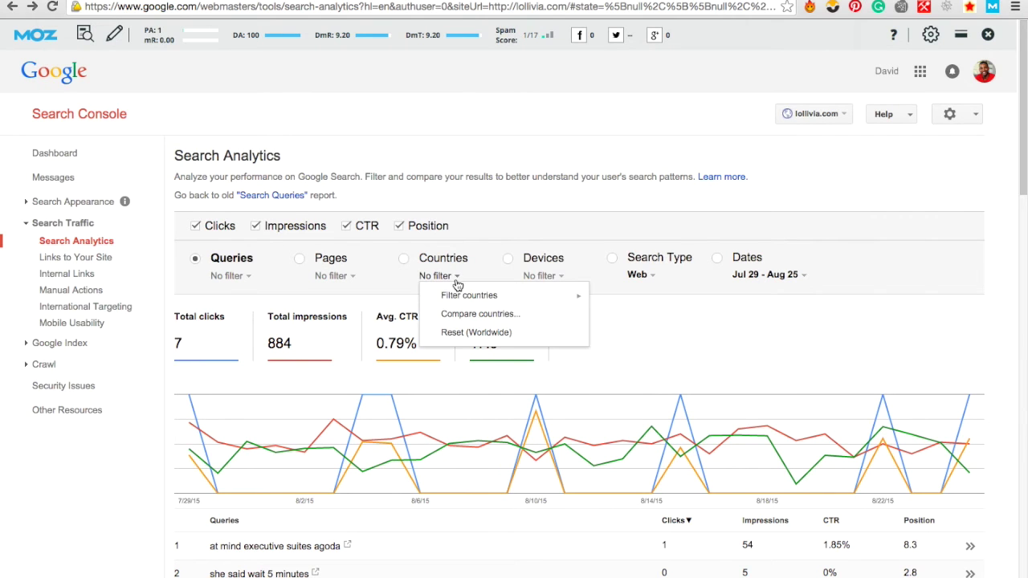
mouse_move(462, 298)
click(633, 302)
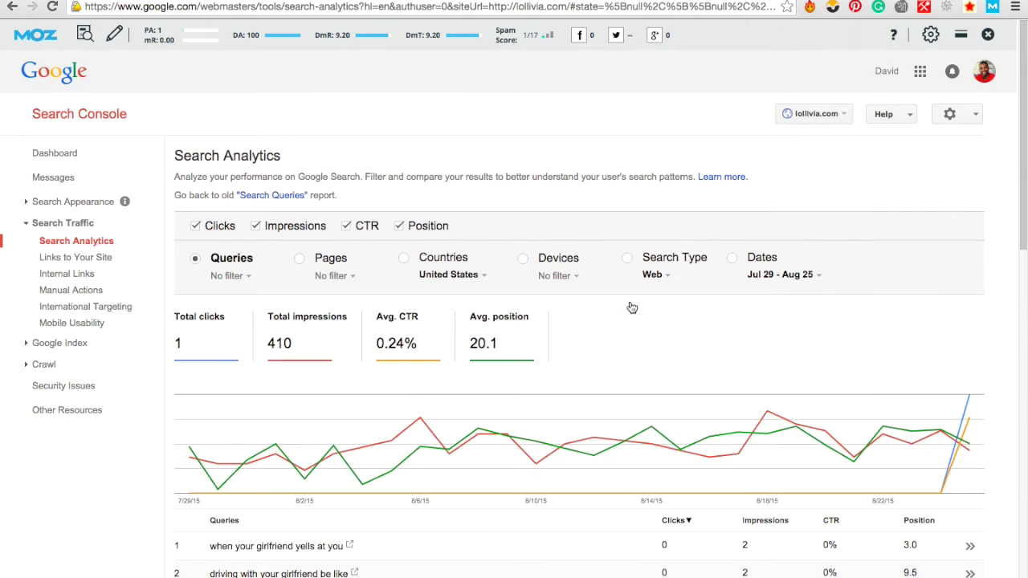
mouse_move(856, 402)
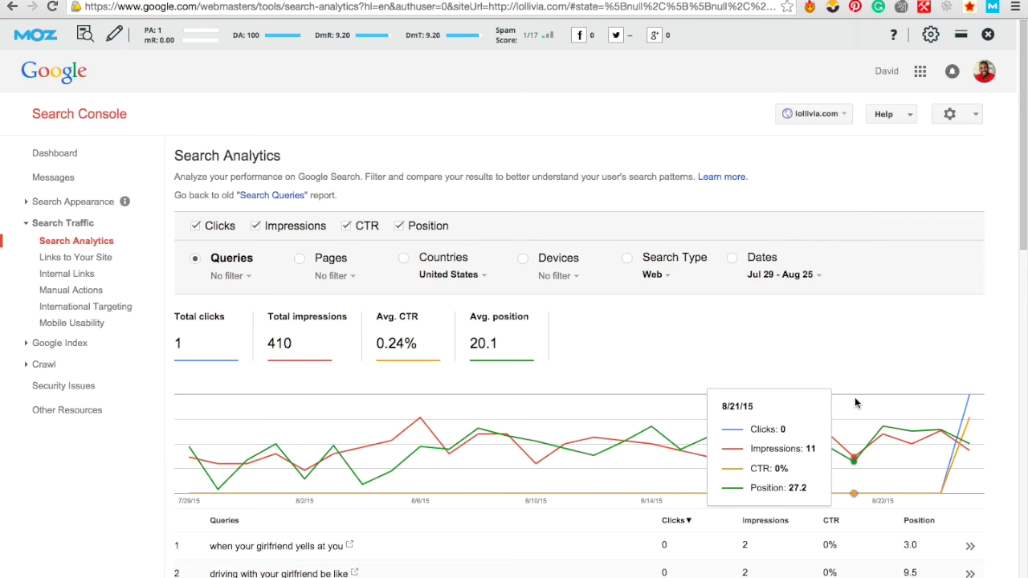
Sort the United States queries by position, by clicks, and again by position to examine the best-ranking ones.
scroll(935, 409, down, 3)
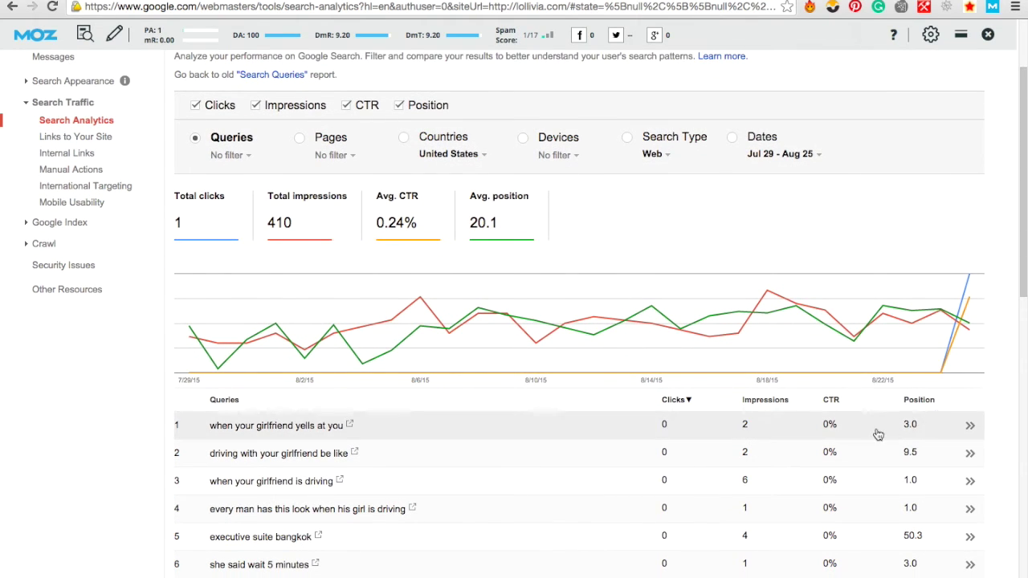
click(919, 400)
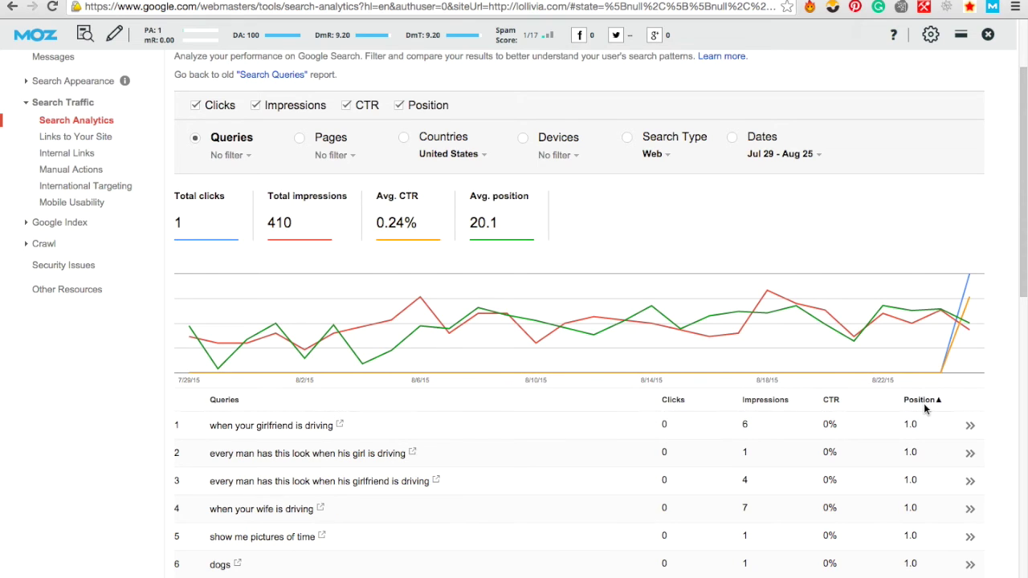
click(673, 406)
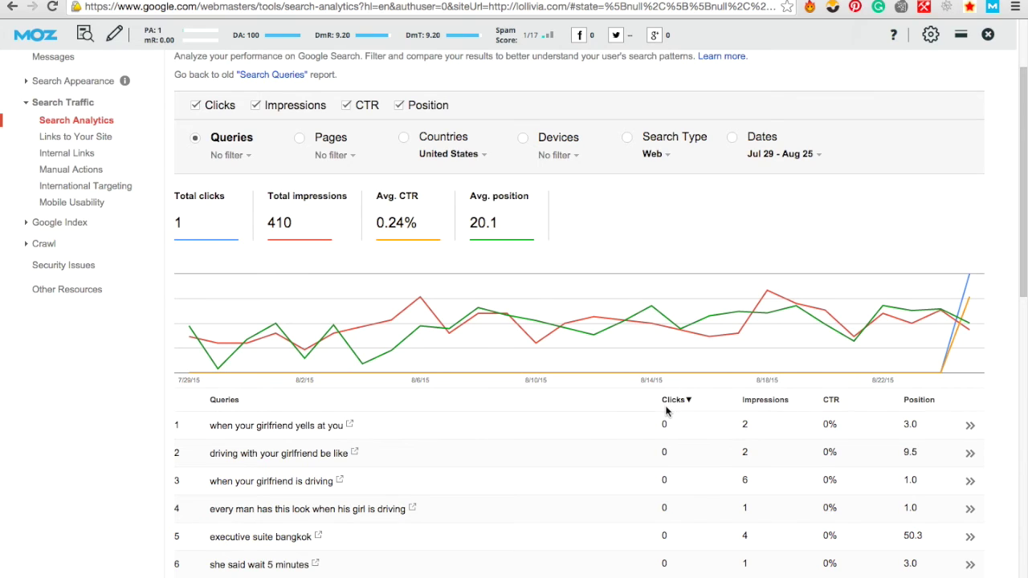
click(926, 402)
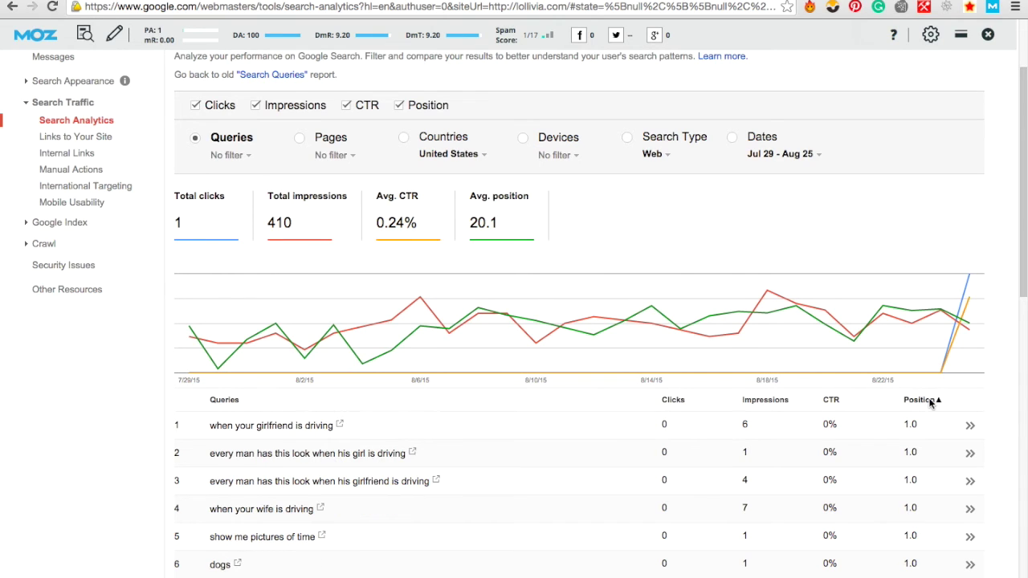
mouse_move(786, 363)
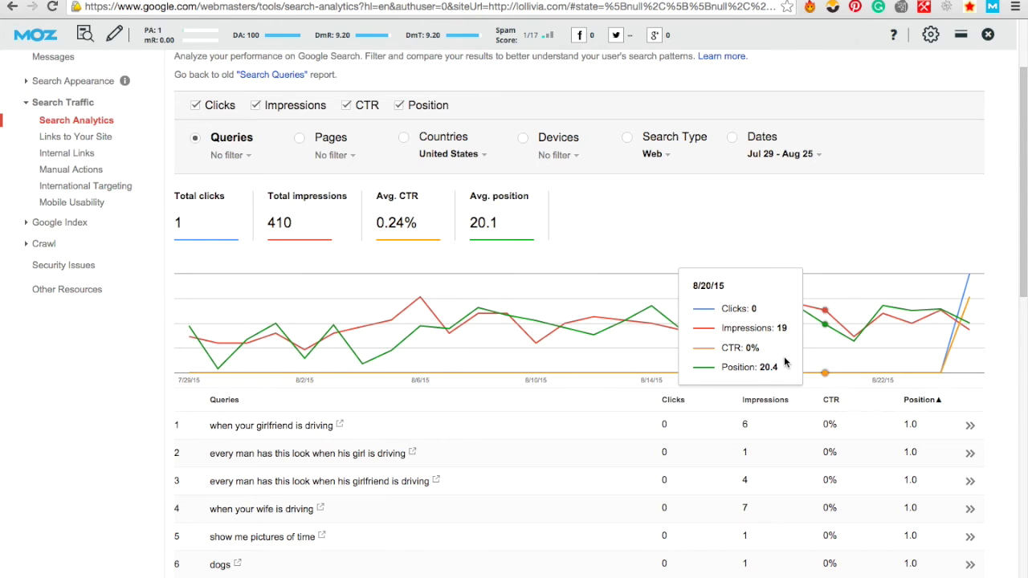
Change the country filter of the Search Analytics report to Philippines.
click(480, 155)
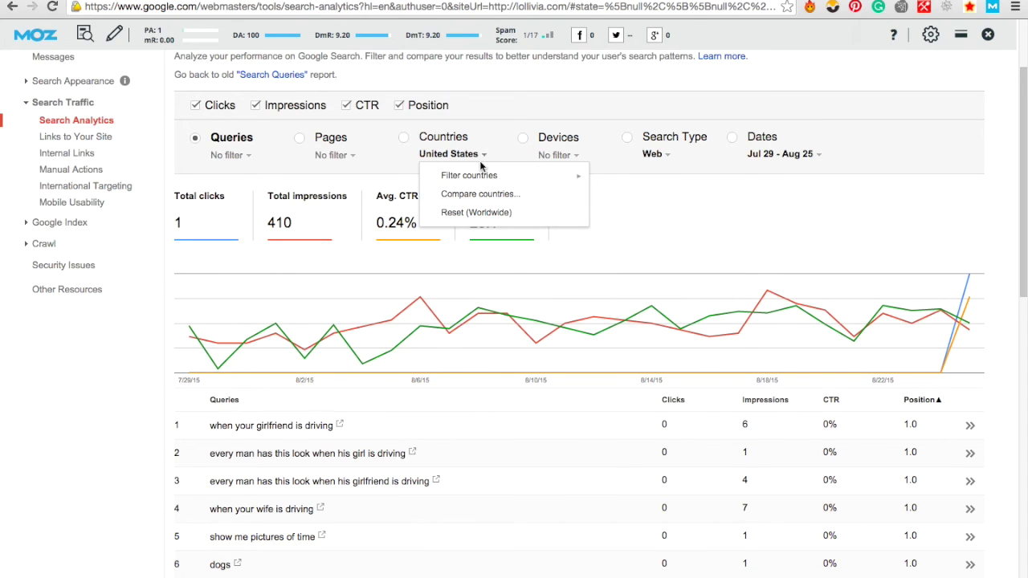
mouse_move(555, 180)
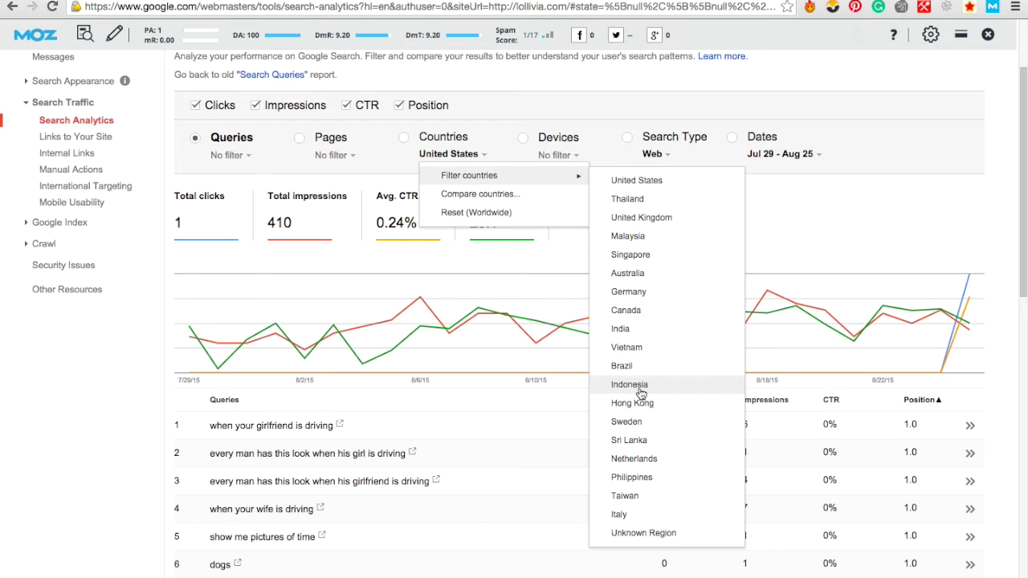
click(632, 477)
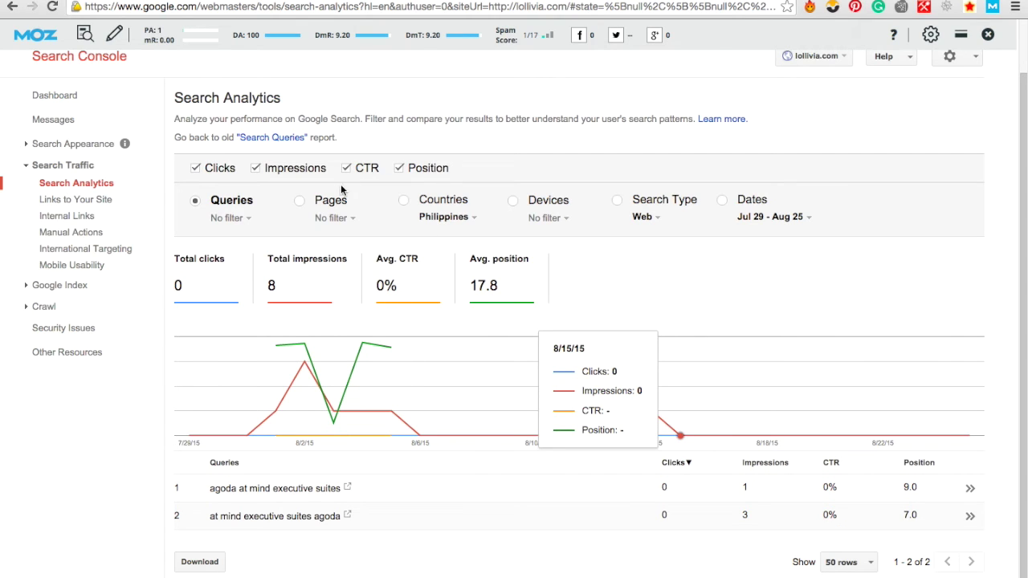
View the page filter options and the Compare Countries dialog, closing the dialog without creating a comparison.
click(343, 218)
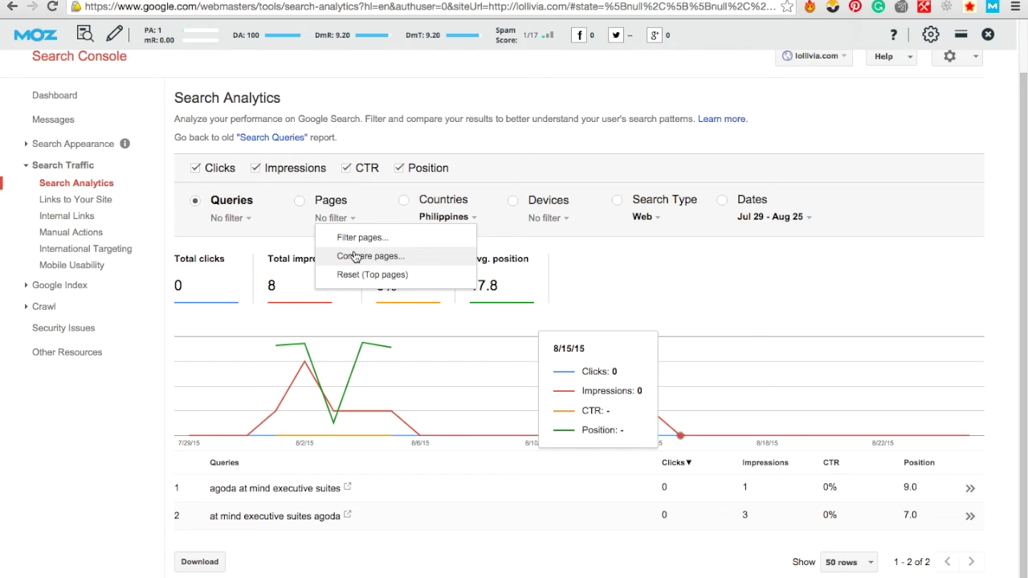
click(470, 211)
click(470, 215)
mouse_move(492, 244)
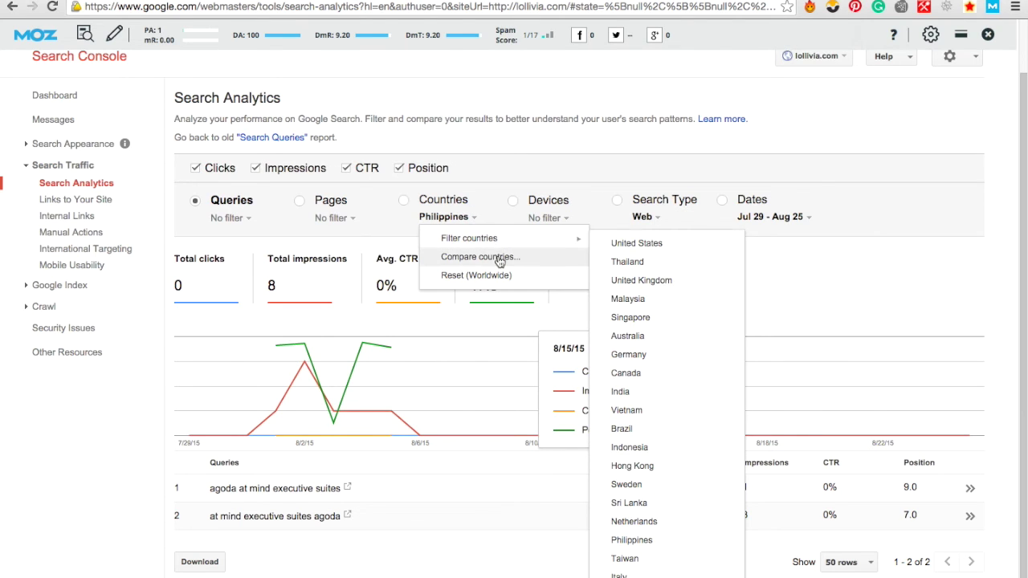
click(488, 257)
click(664, 264)
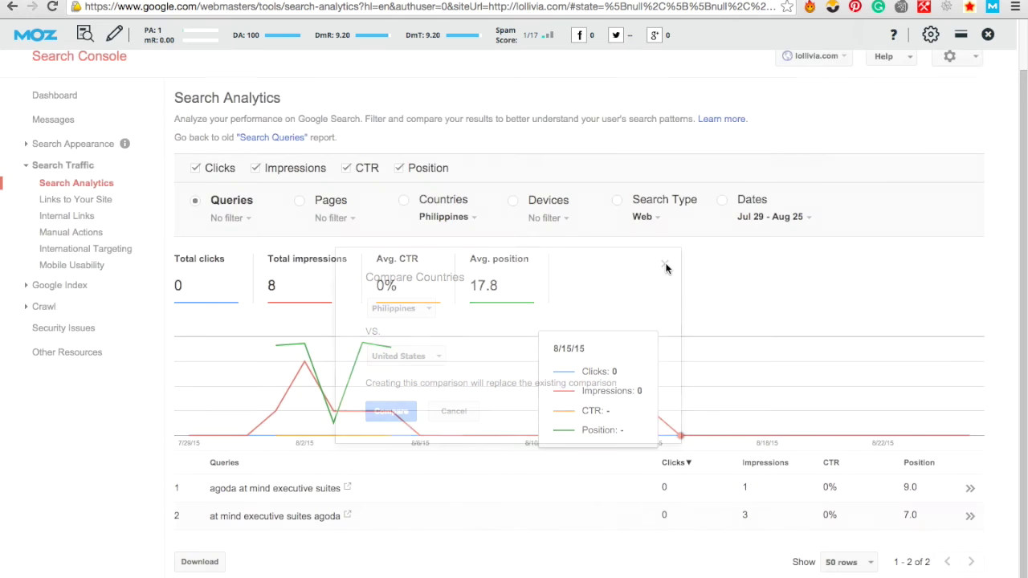
Set the report's country filter back to United States.
click(472, 216)
mouse_move(499, 246)
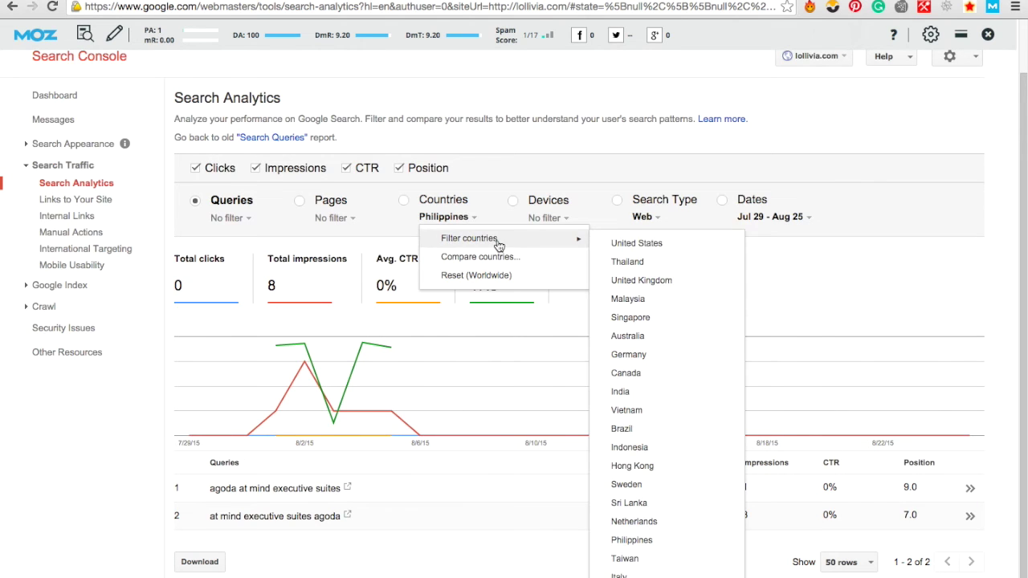
click(633, 245)
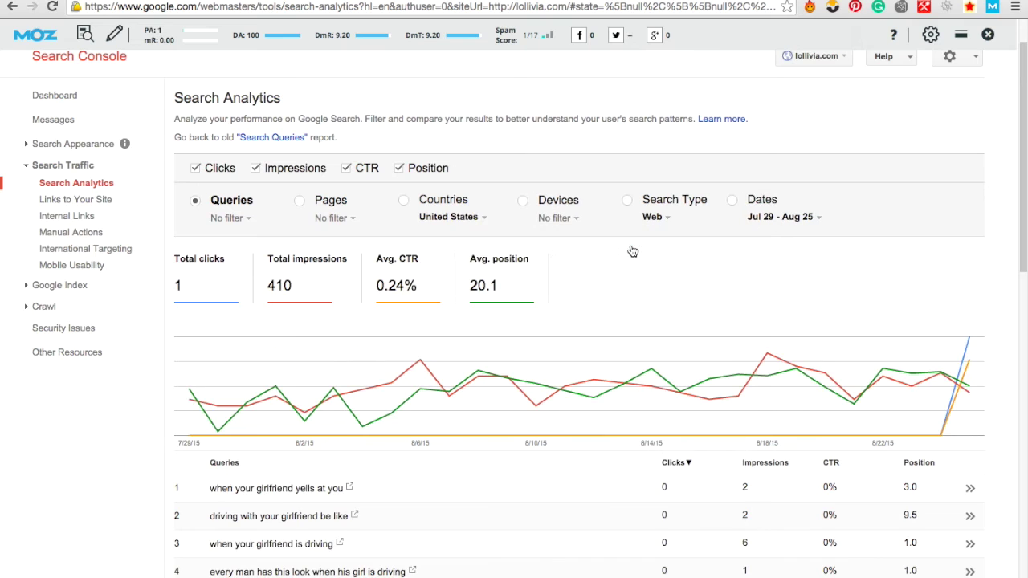
View the device and search type filter options of the Search Analytics report without applying any.
click(573, 219)
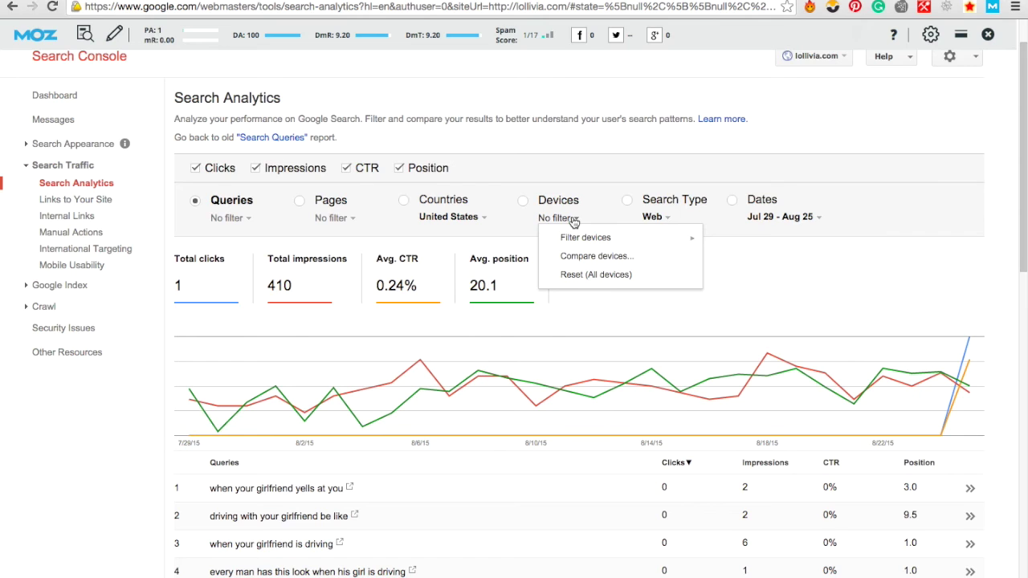
mouse_move(590, 240)
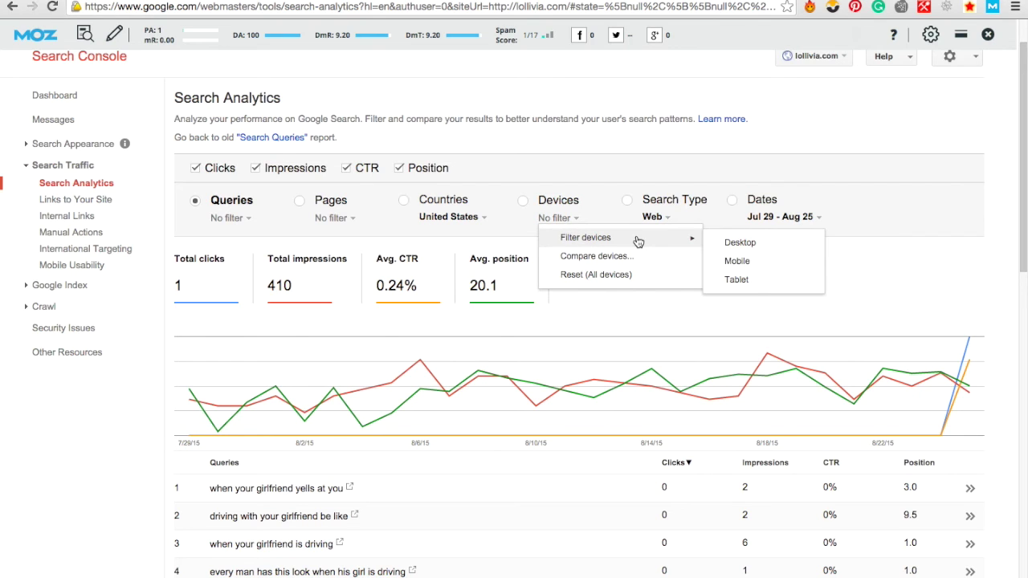
click(627, 171)
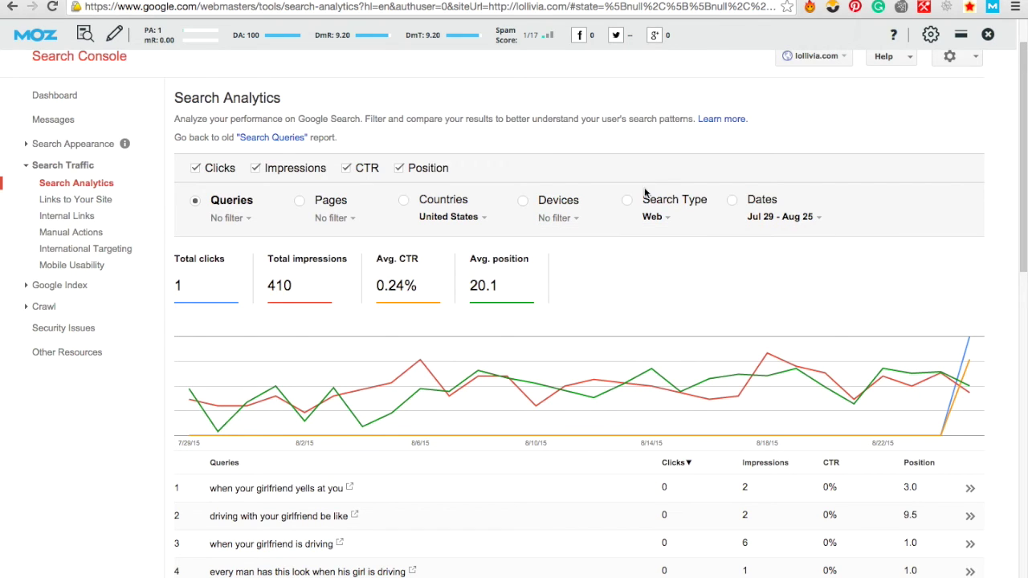
click(663, 217)
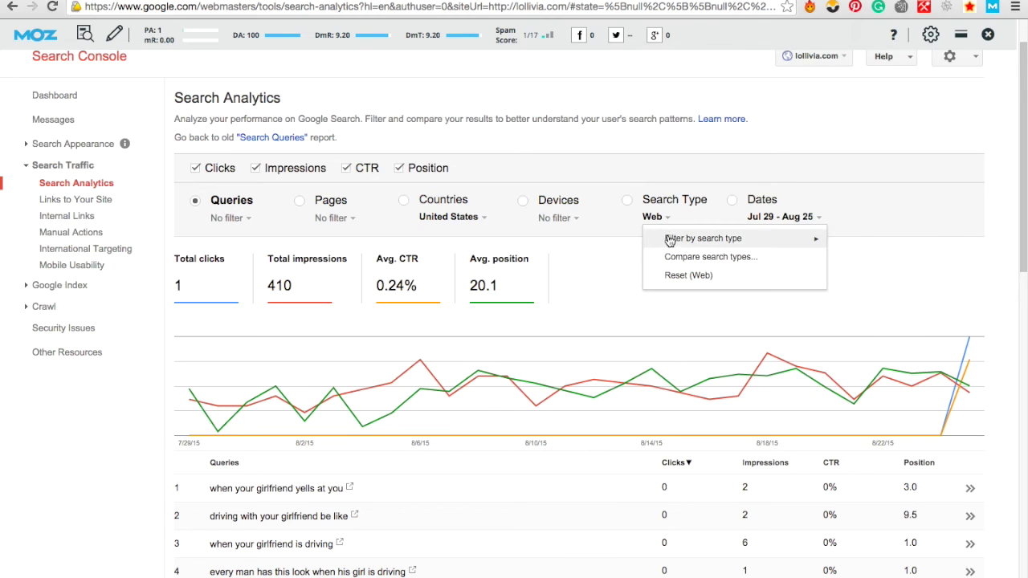
mouse_move(671, 243)
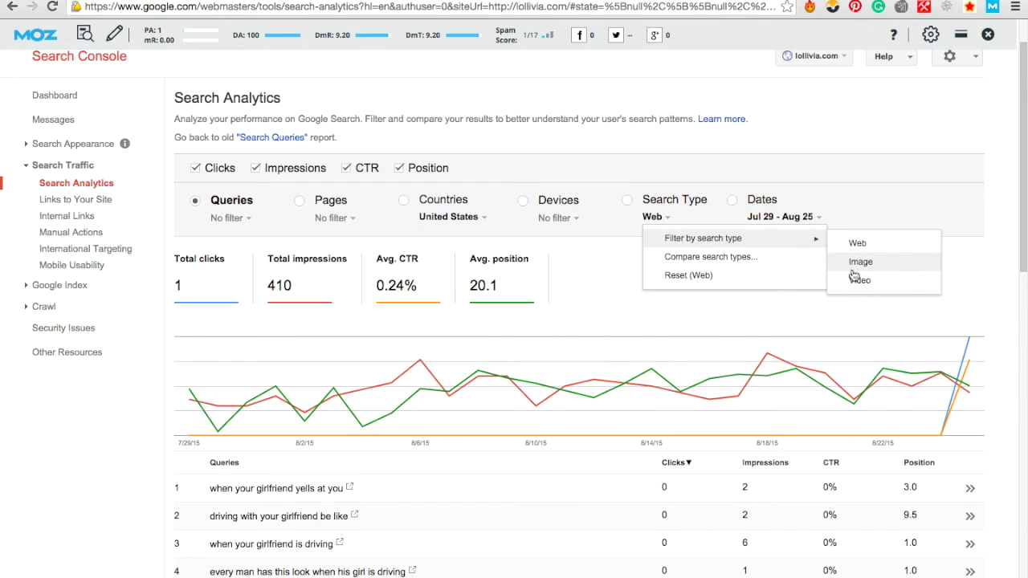
Group the Search Analytics report by dates and view the filter options for pages and queries.
click(828, 201)
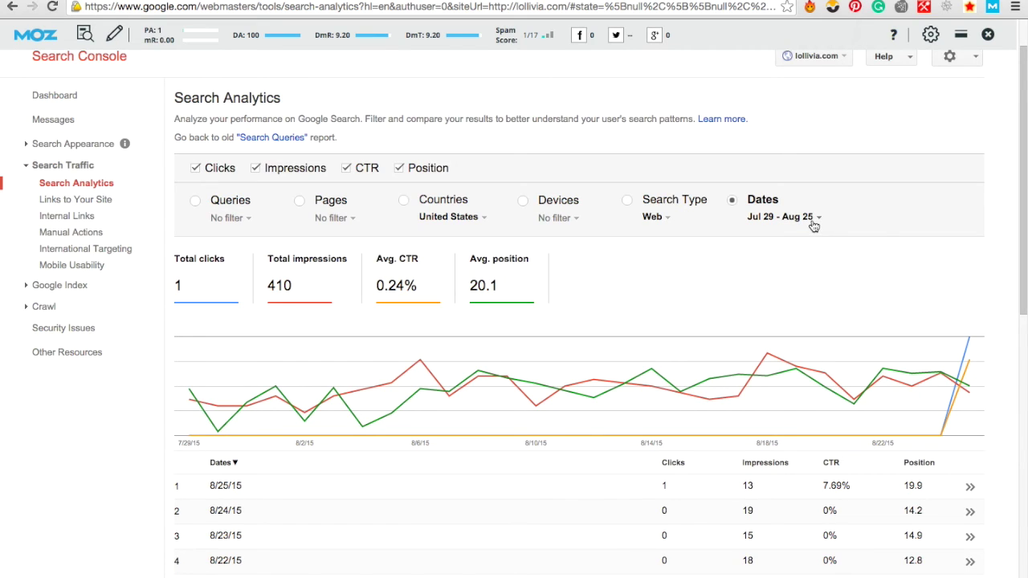
click(350, 218)
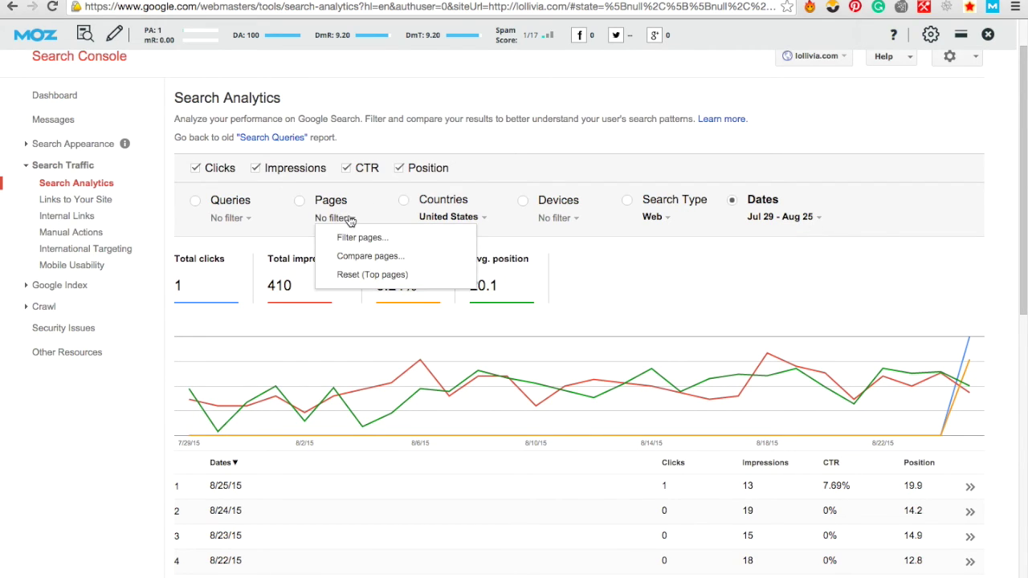
click(351, 220)
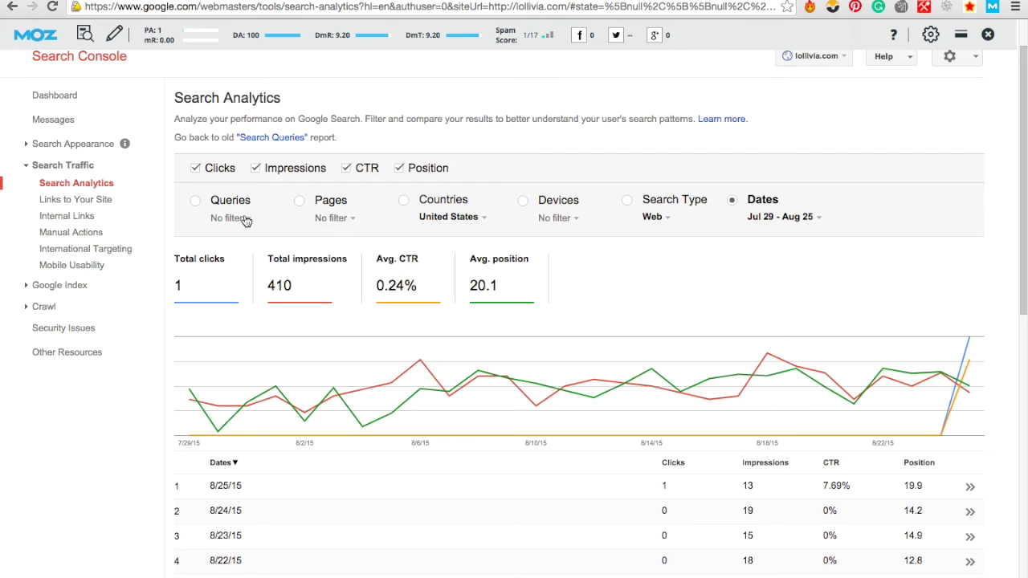
click(239, 219)
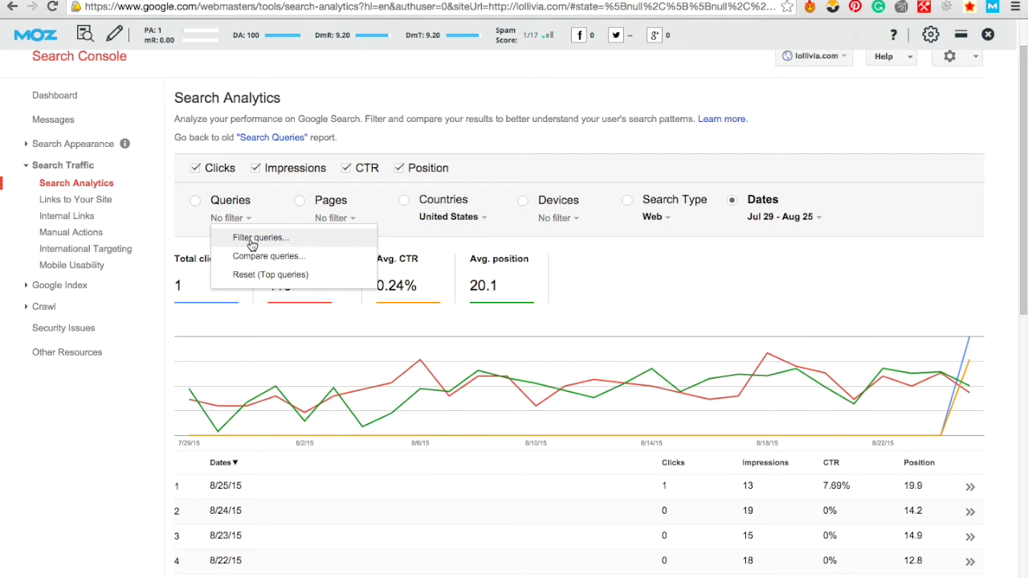
click(448, 150)
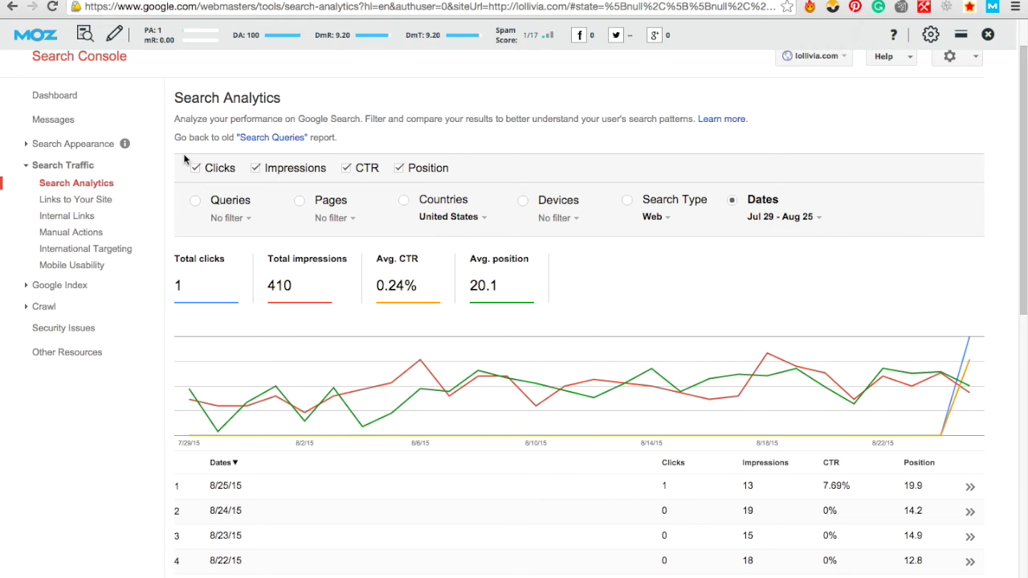
Open the Links to Your Site report and look over its linking domains, most linked content and anchor texts.
click(76, 201)
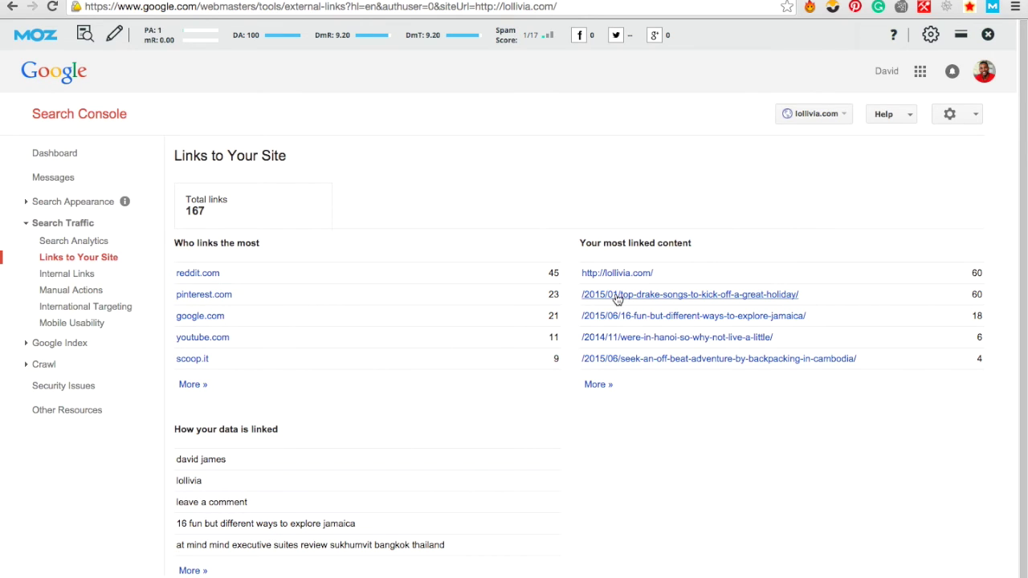
mouse_move(615, 298)
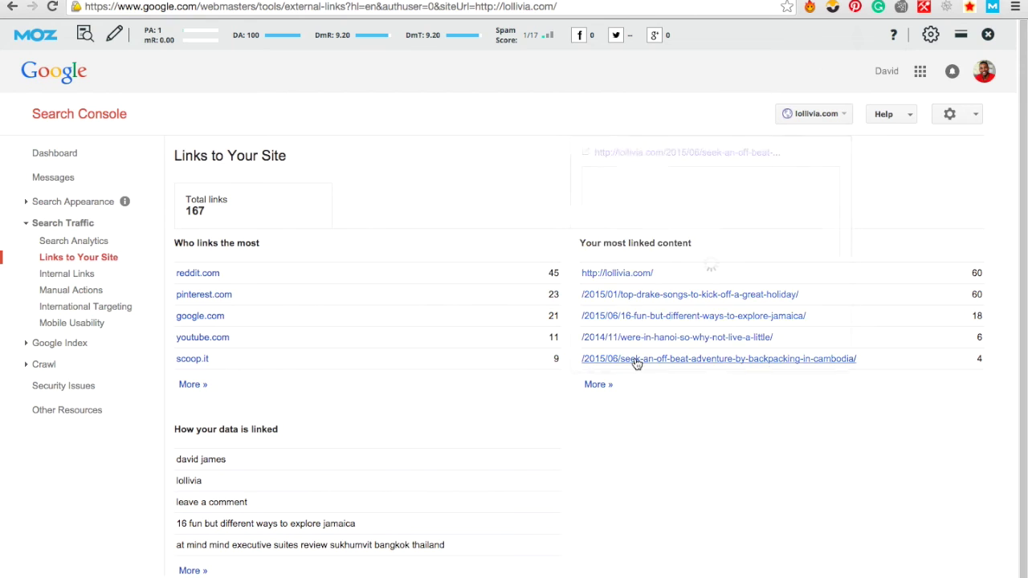
mouse_move(635, 361)
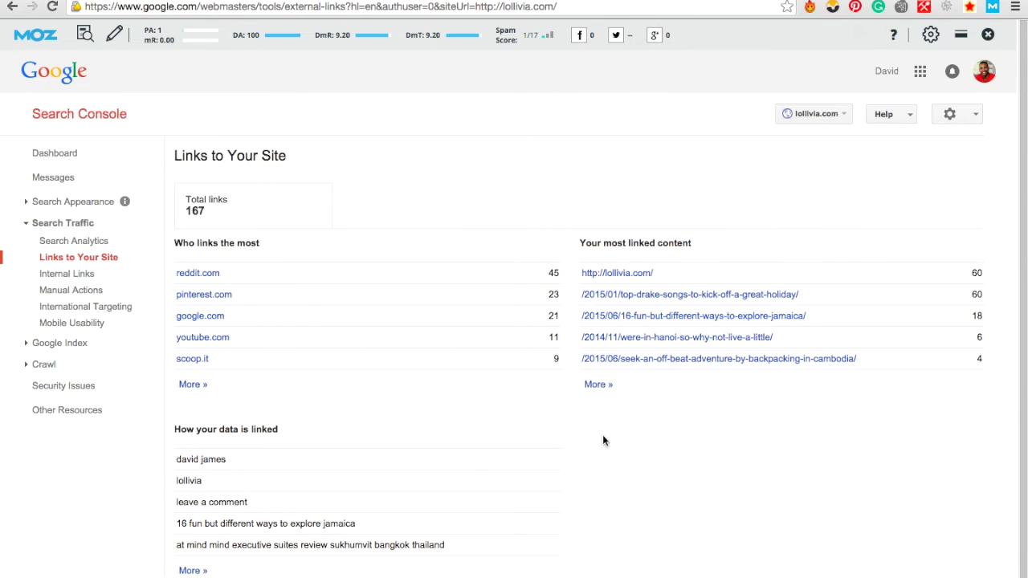
scroll(334, 532, down, 1)
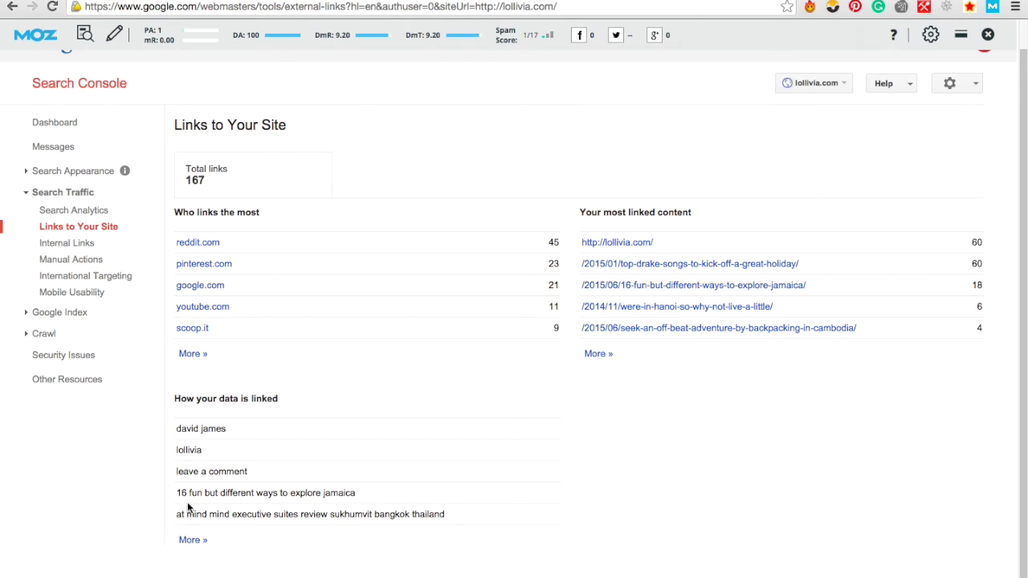
Open the full list of domains that link to the site and look through their links and linked pages.
click(188, 355)
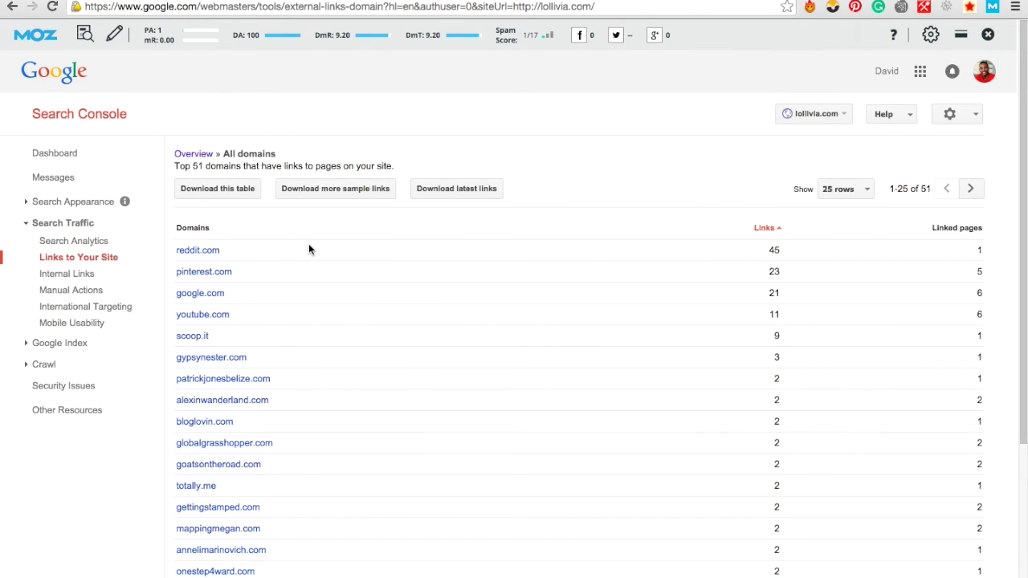
mouse_move(218, 273)
mouse_move(205, 258)
scroll(257, 433, down, 2)
scroll(257, 436, down, 2)
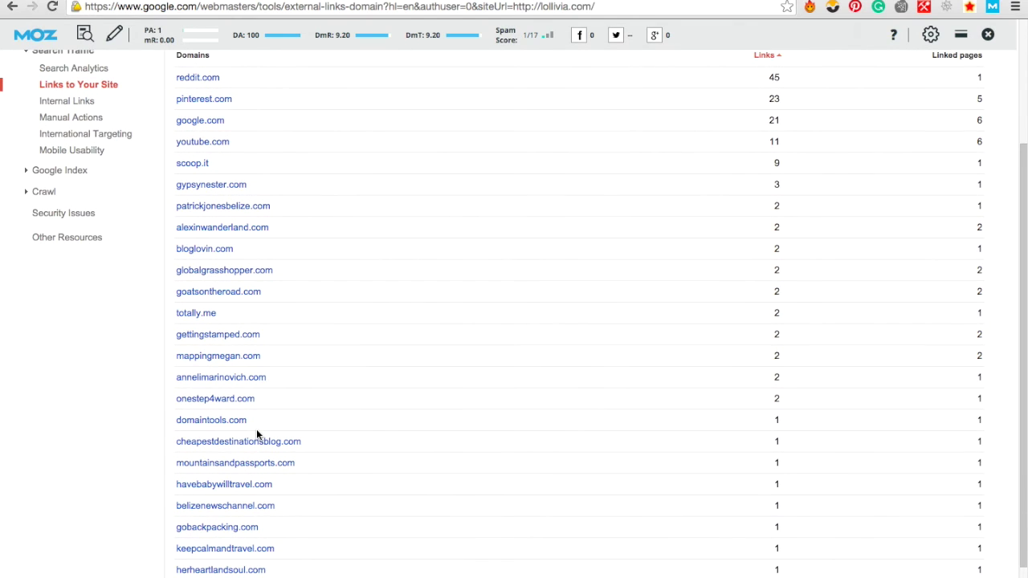
scroll(307, 442, down, 2)
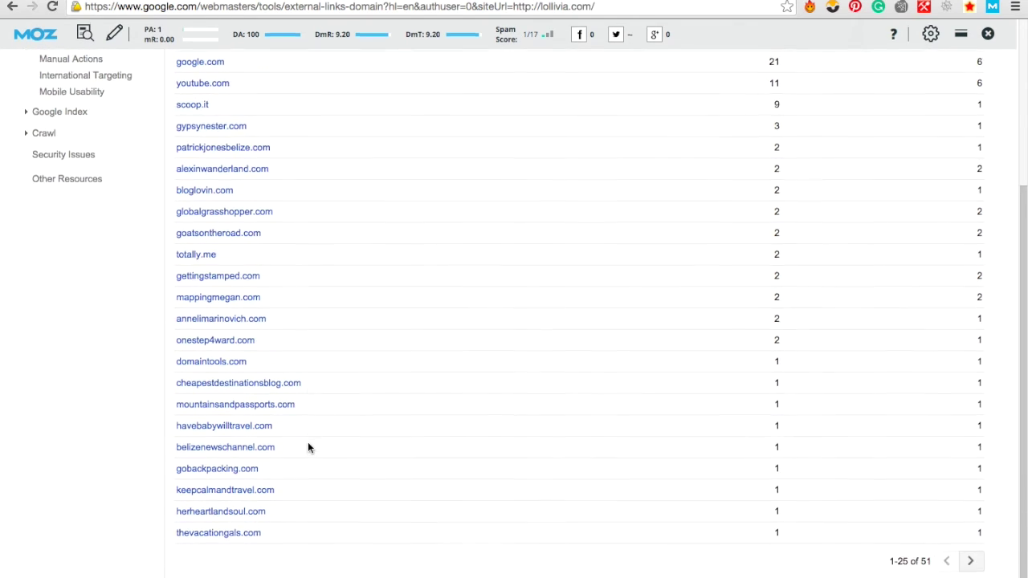
scroll(308, 447, up, 6)
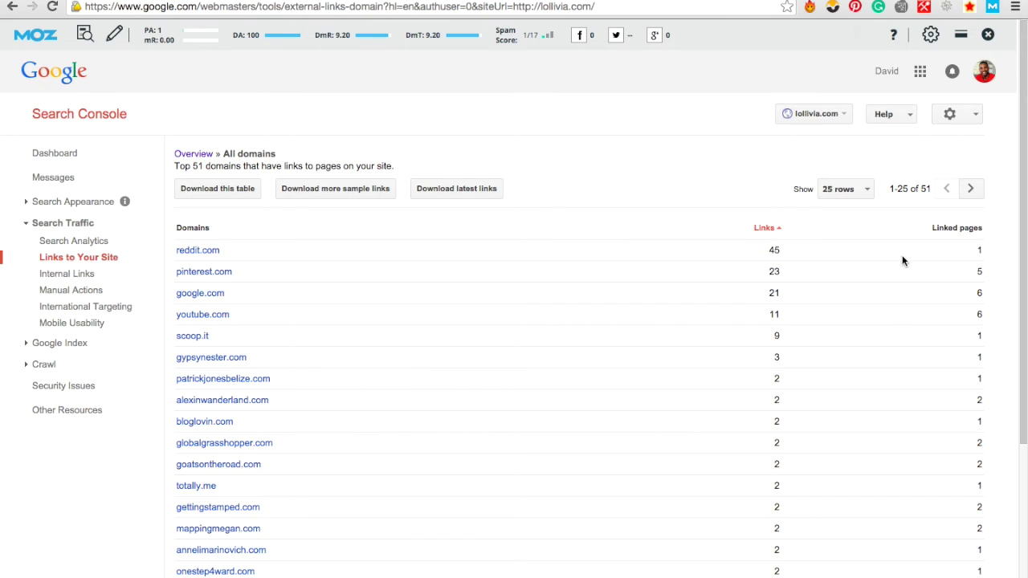
View the rows-per-page options of the linking domains table without choosing a different one.
scroll(956, 257, down, 1)
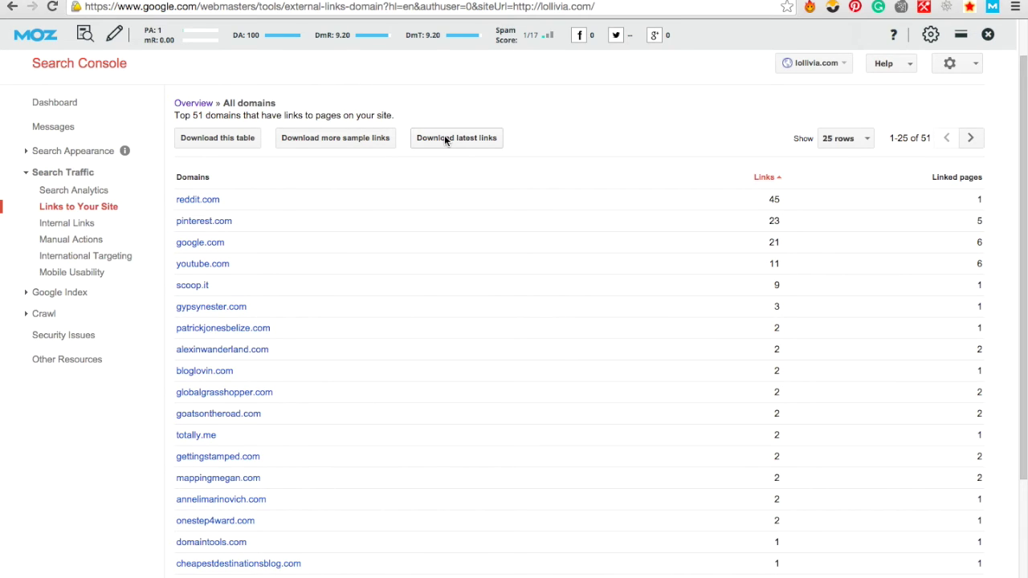
click(868, 139)
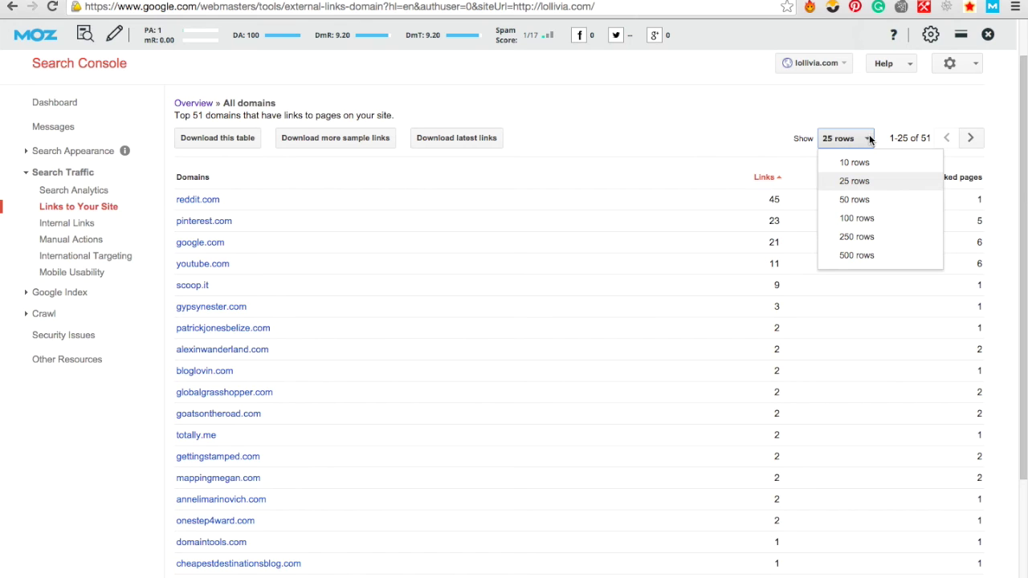
click(661, 147)
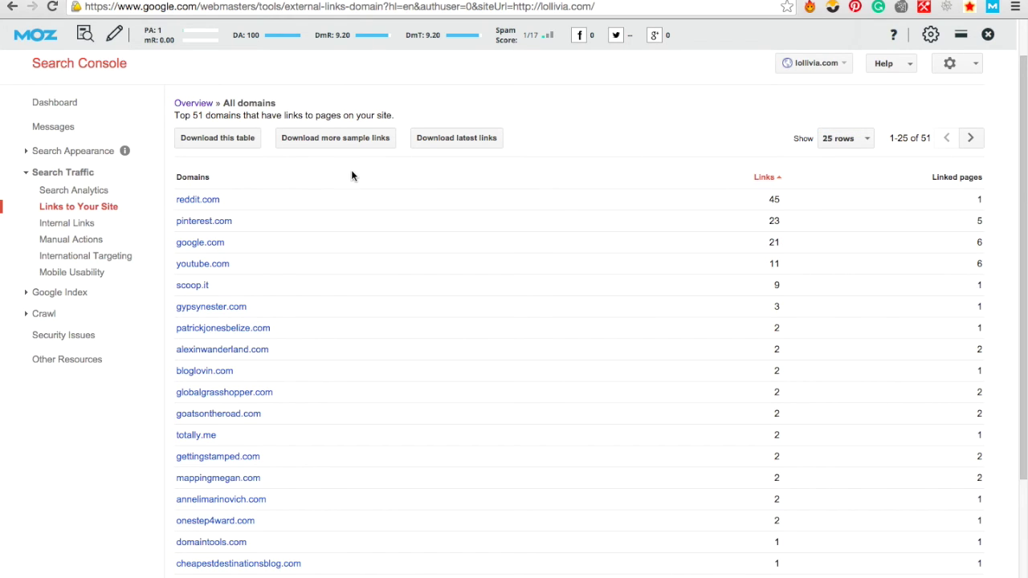
Return to the Links to Your Site overview and open the full list under How your data is linked.
click(82, 210)
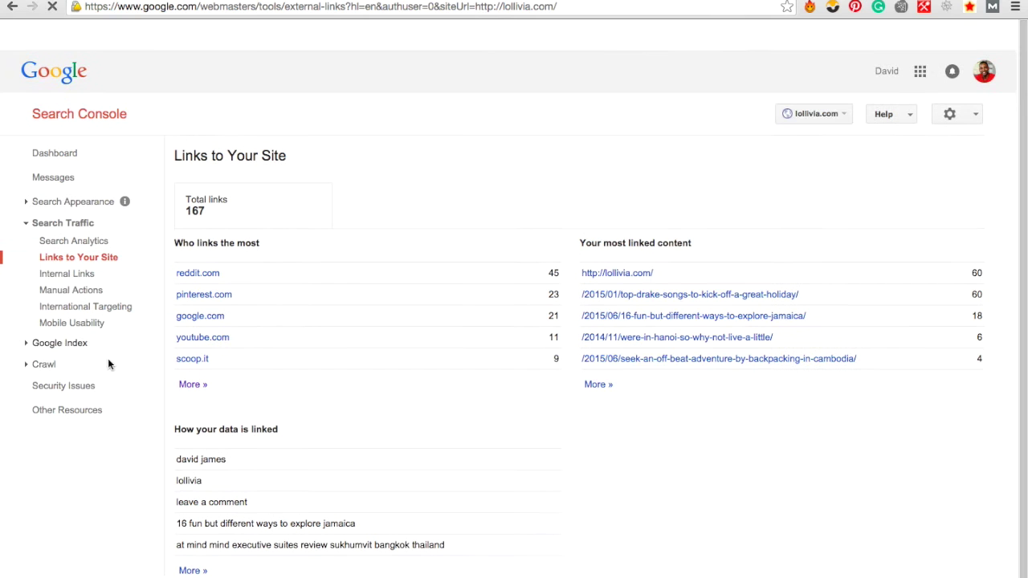
scroll(232, 429, down, 1)
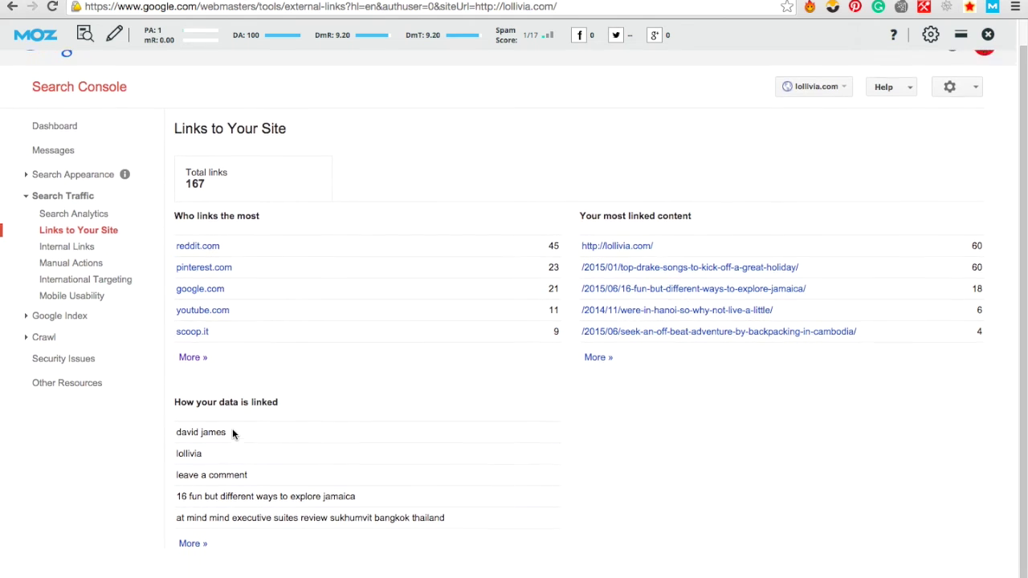
click(197, 543)
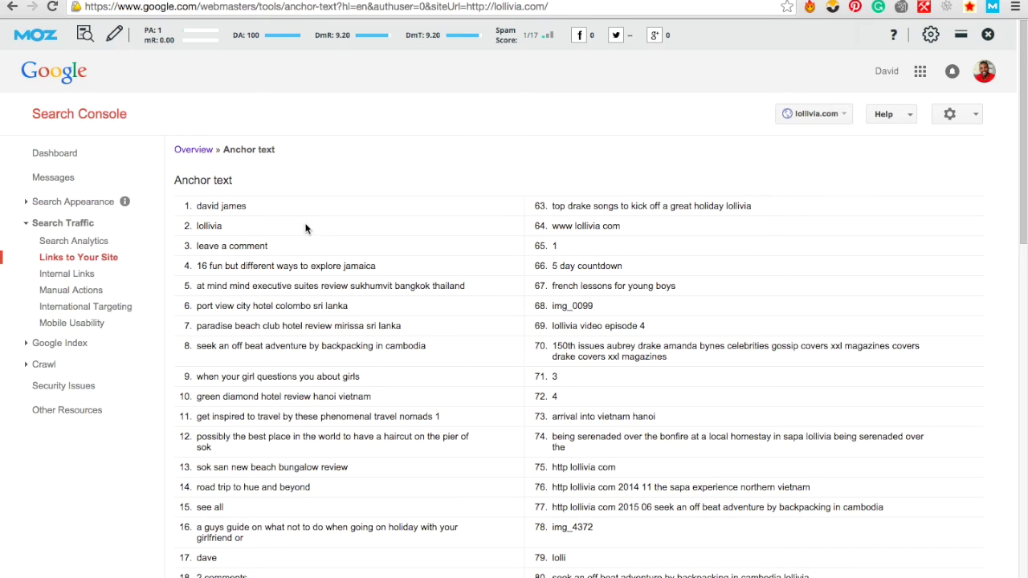
Read through the list of anchor texts that other sites use to link to the site.
scroll(316, 229, down, 1)
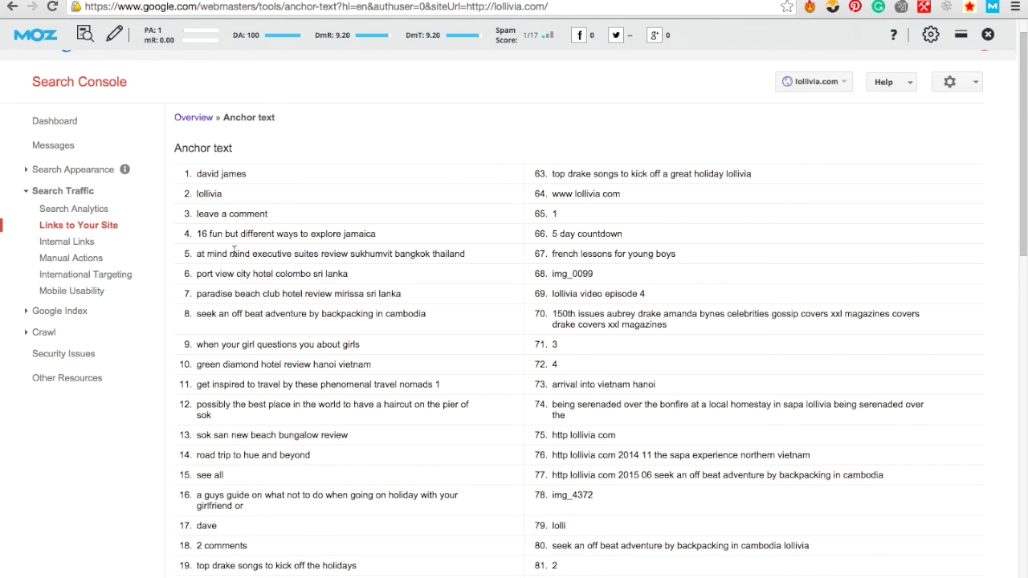
scroll(239, 277, down, 3)
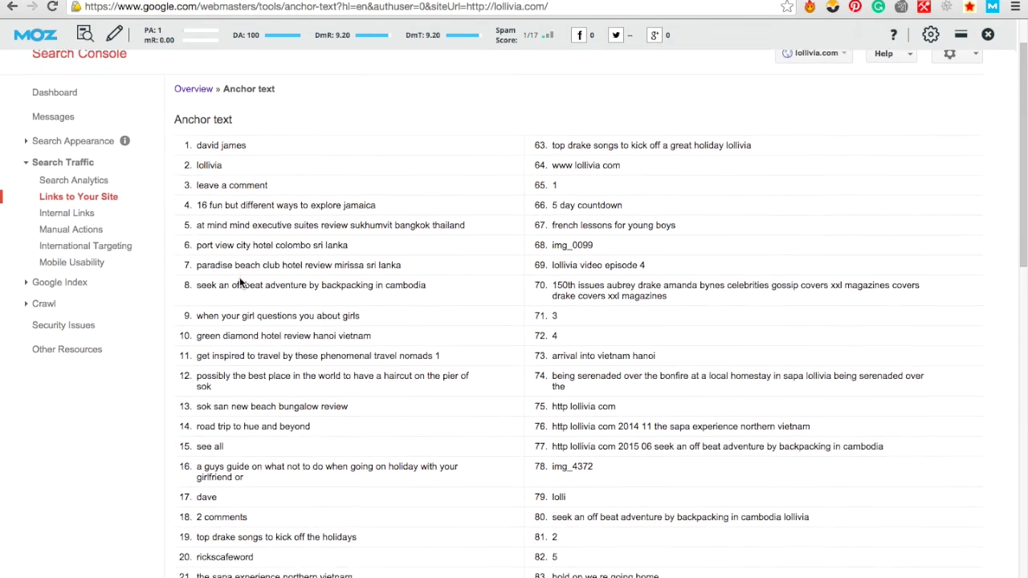
scroll(239, 281, down, 1)
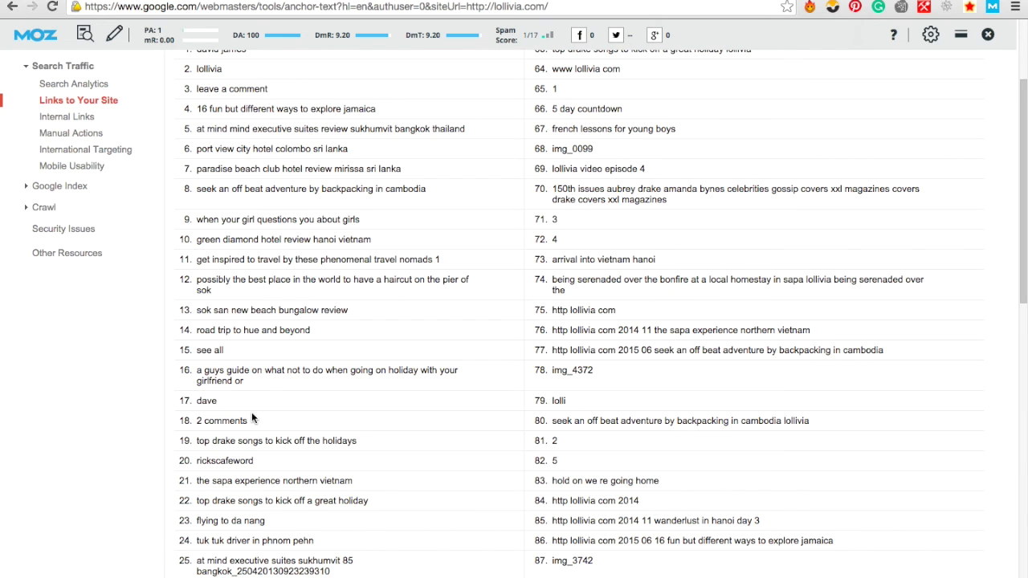
scroll(245, 475, down, 2)
scroll(245, 476, down, 1)
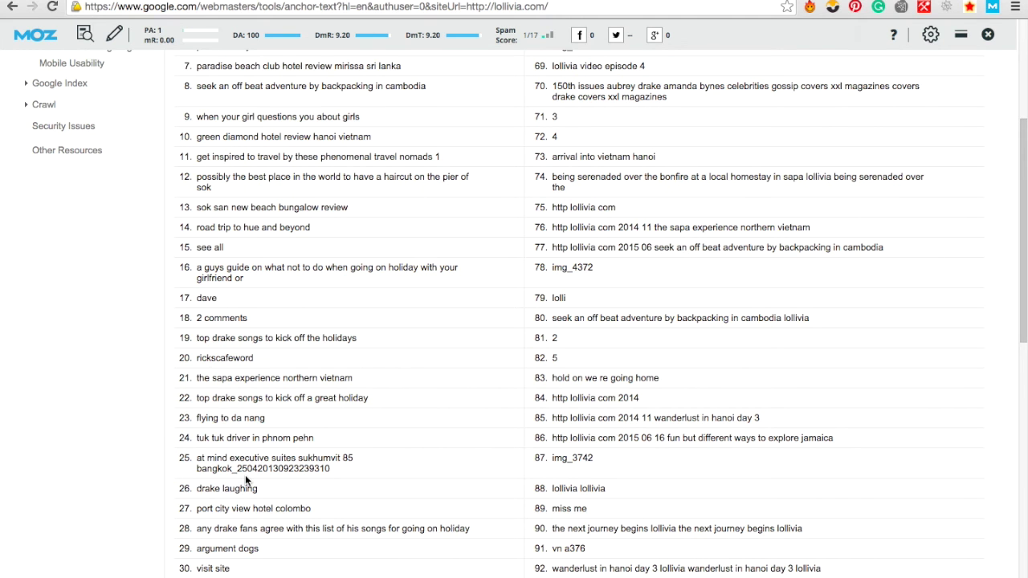
scroll(245, 474, down, 2)
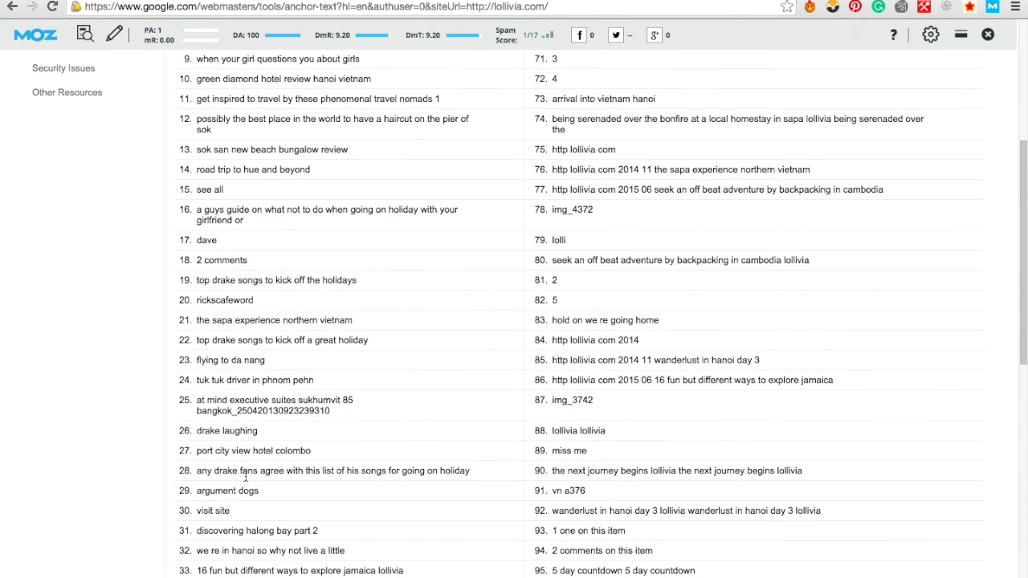
scroll(245, 476, down, 1)
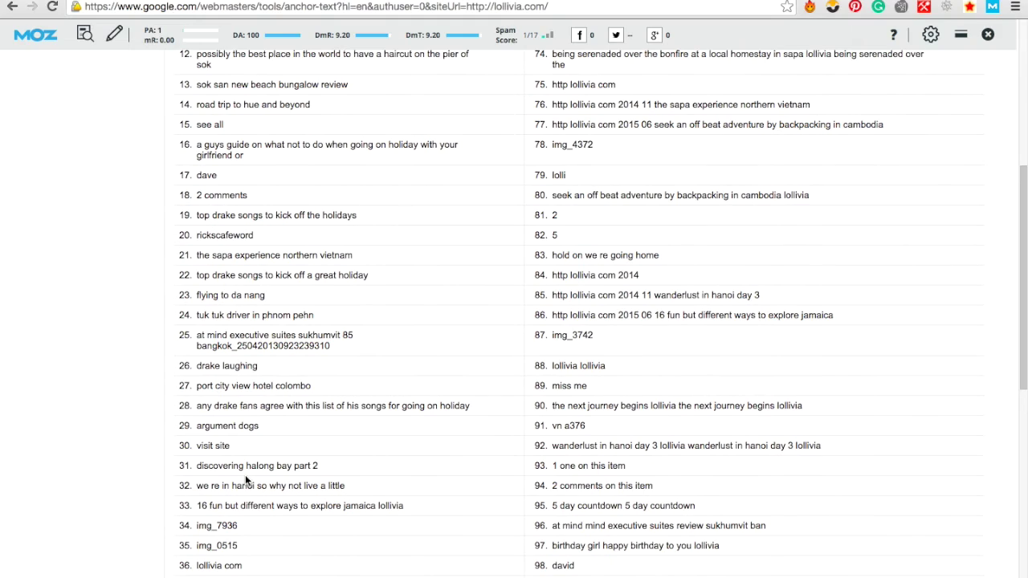
scroll(245, 478, down, 2)
scroll(245, 475, down, 2)
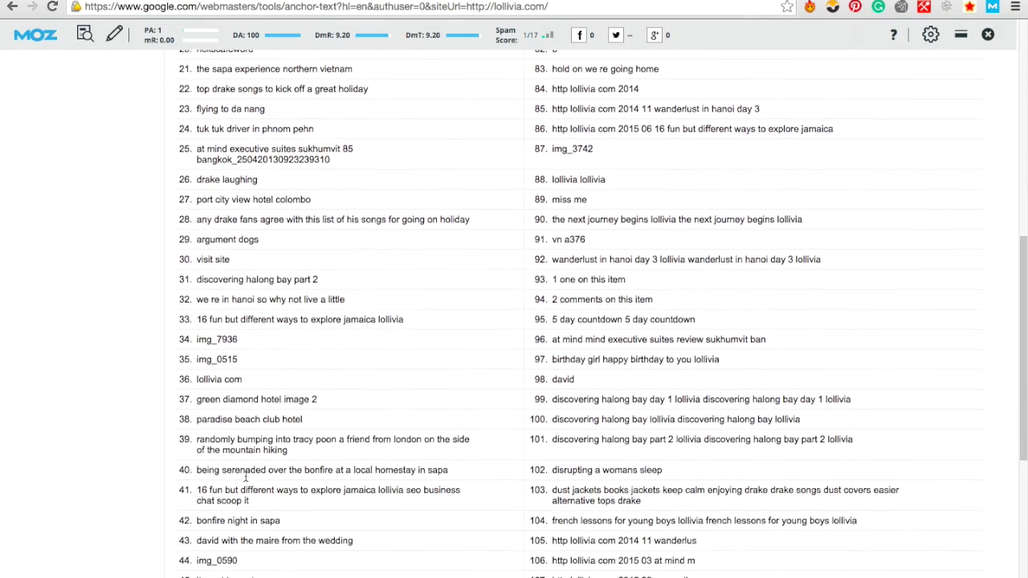
scroll(245, 475, up, 3)
scroll(246, 476, up, 10)
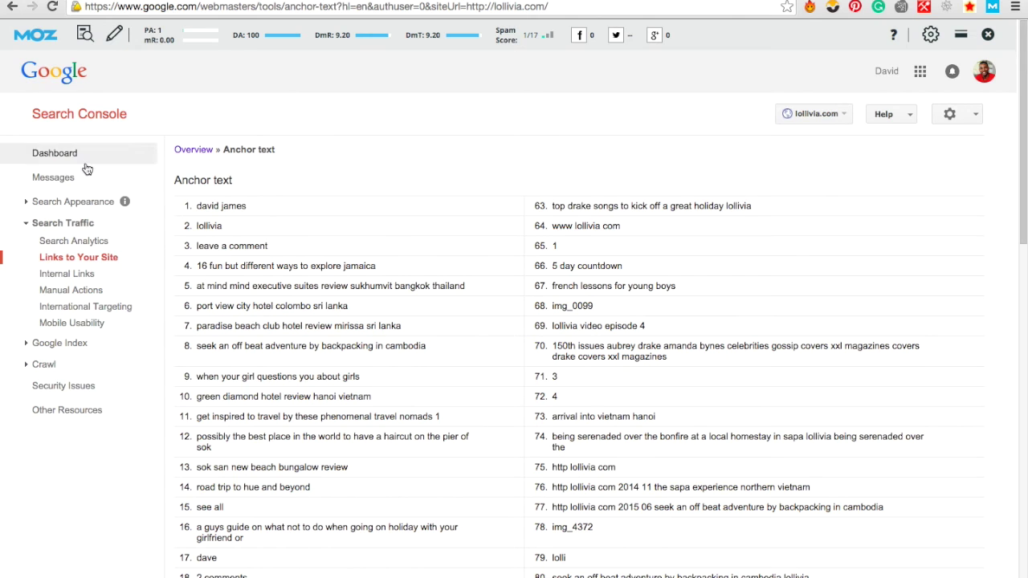
Open the full list of linked pages from the links overview and view the domains linking to /2015/06/16-fun-but-different-ways-to-explore-jamaica/.
click(14, 8)
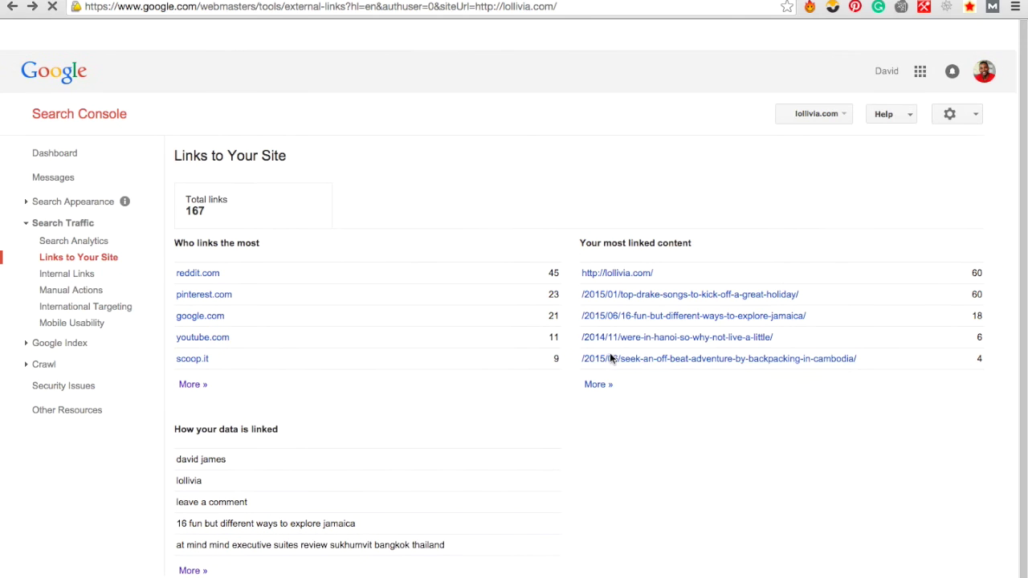
click(597, 385)
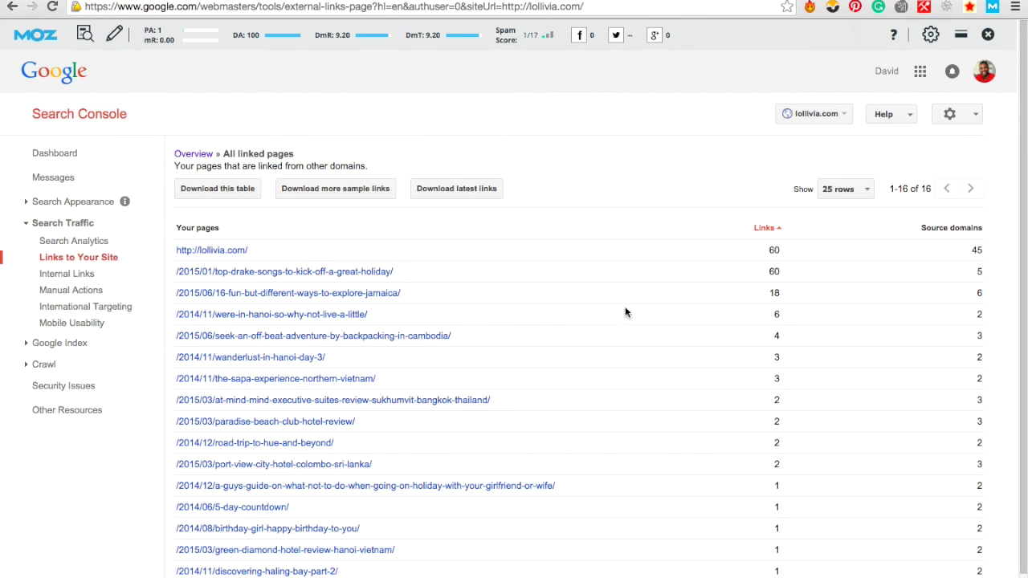
mouse_move(378, 275)
click(346, 297)
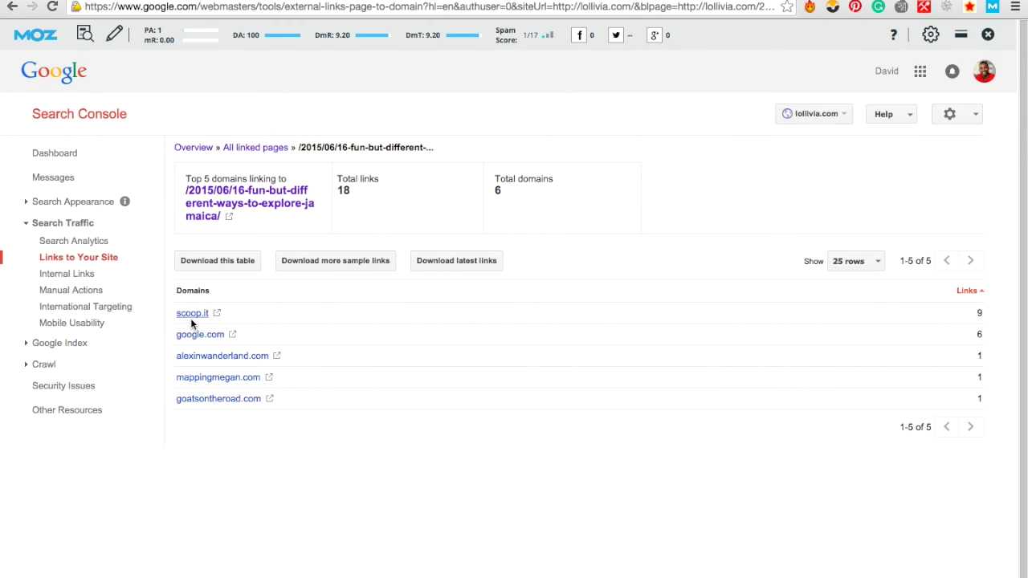
Return to all linked pages and view the thaidb.info links to /2015/03/at-mind-mind-executive-suites-review-sukhumvit-bangkok-thailand/.
mouse_move(206, 318)
mouse_move(227, 362)
click(12, 7)
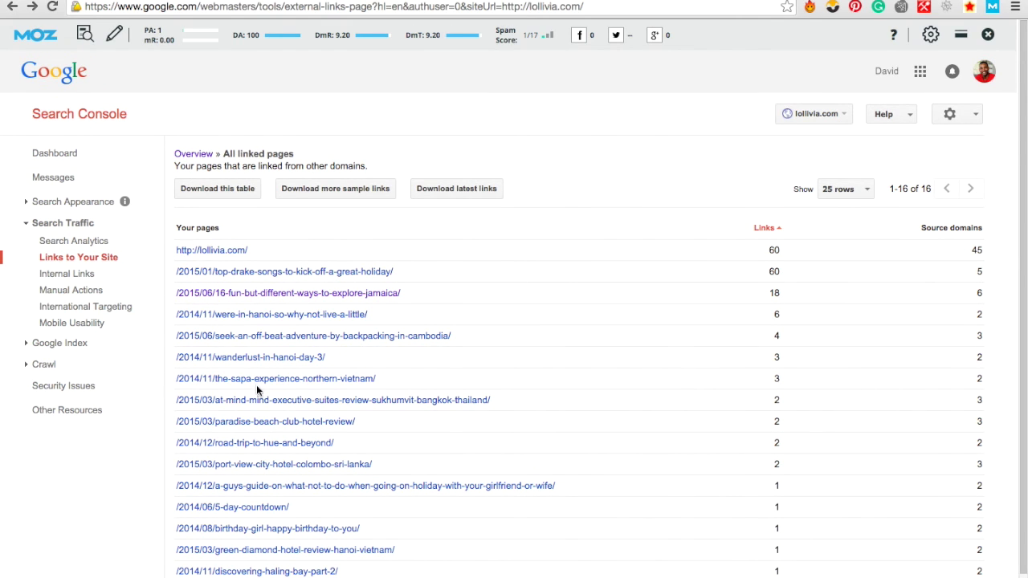
mouse_move(261, 405)
click(407, 400)
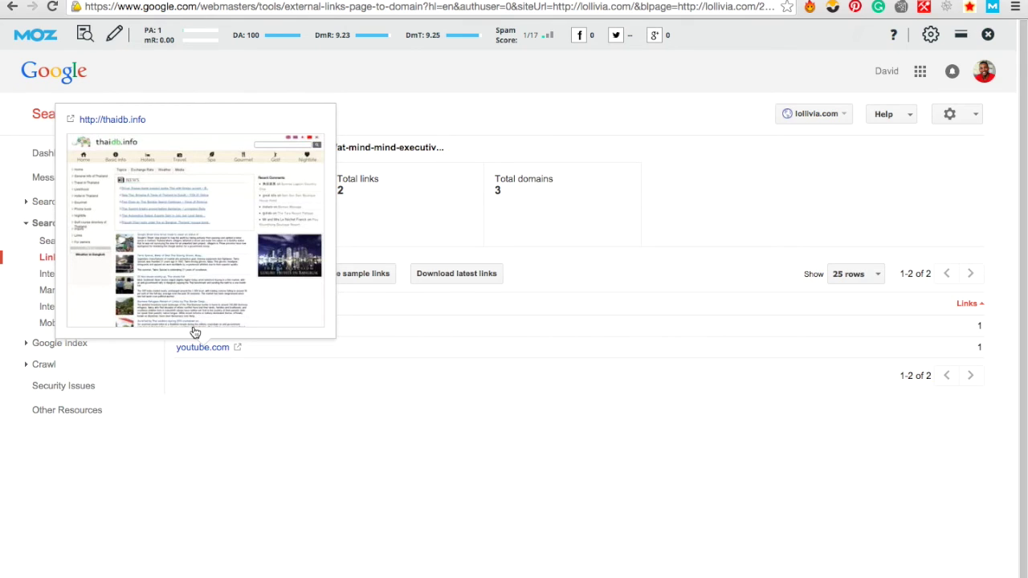
click(202, 329)
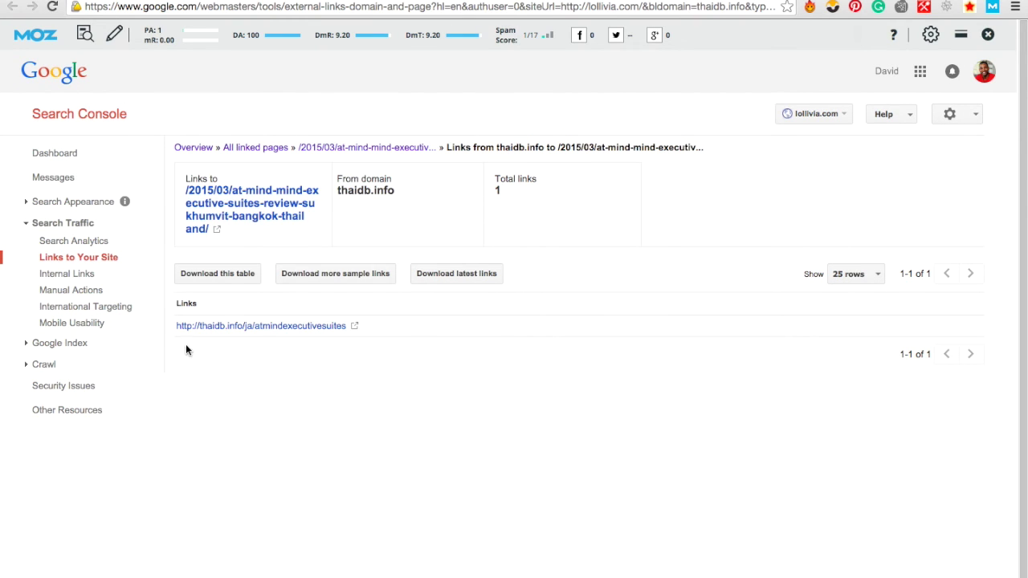
Open the linking page thaidb.info/ja/atmindexecutivesuites and look through it for a link to the site.
click(246, 333)
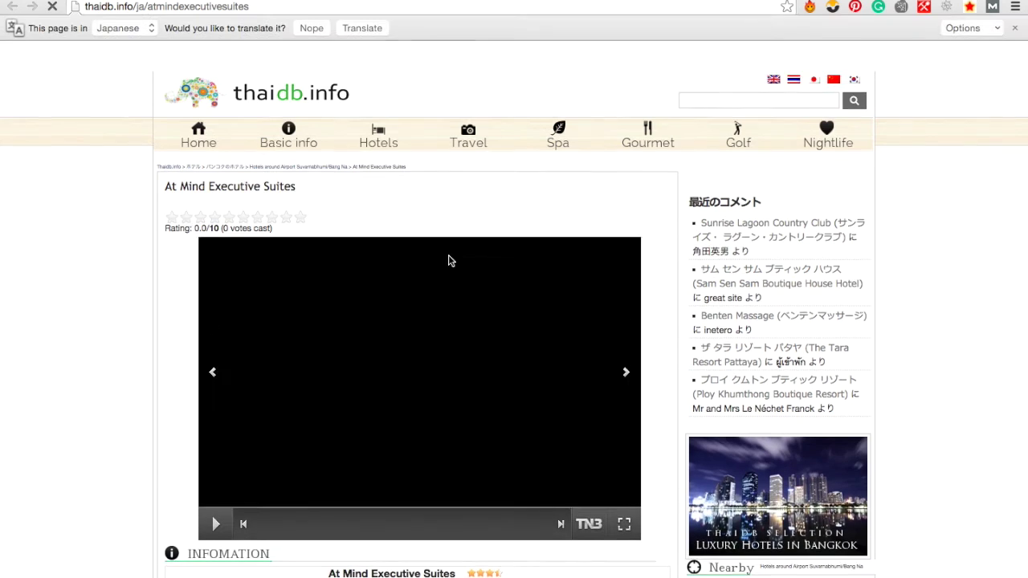
scroll(572, 209, down, 2)
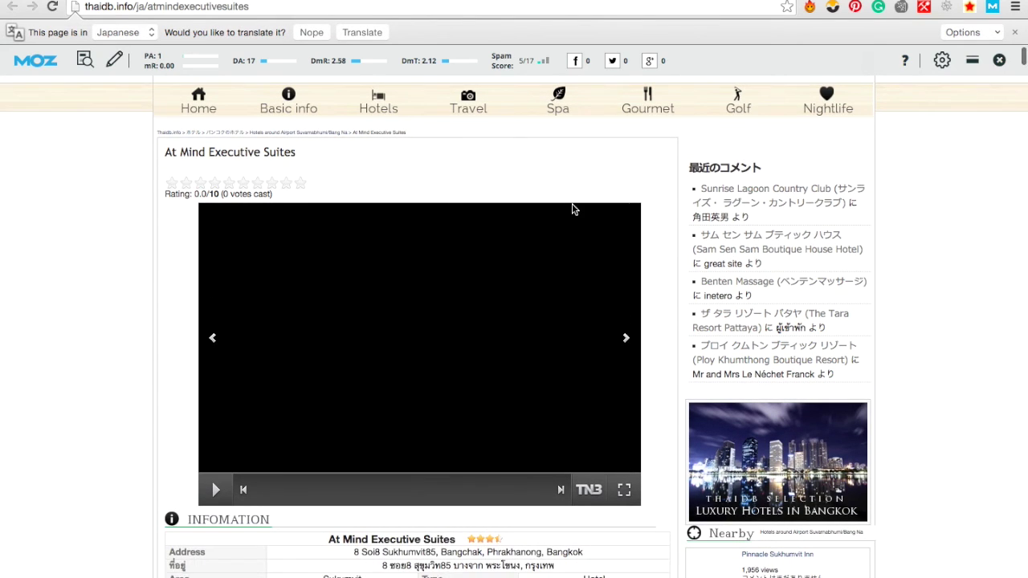
scroll(572, 209, down, 3)
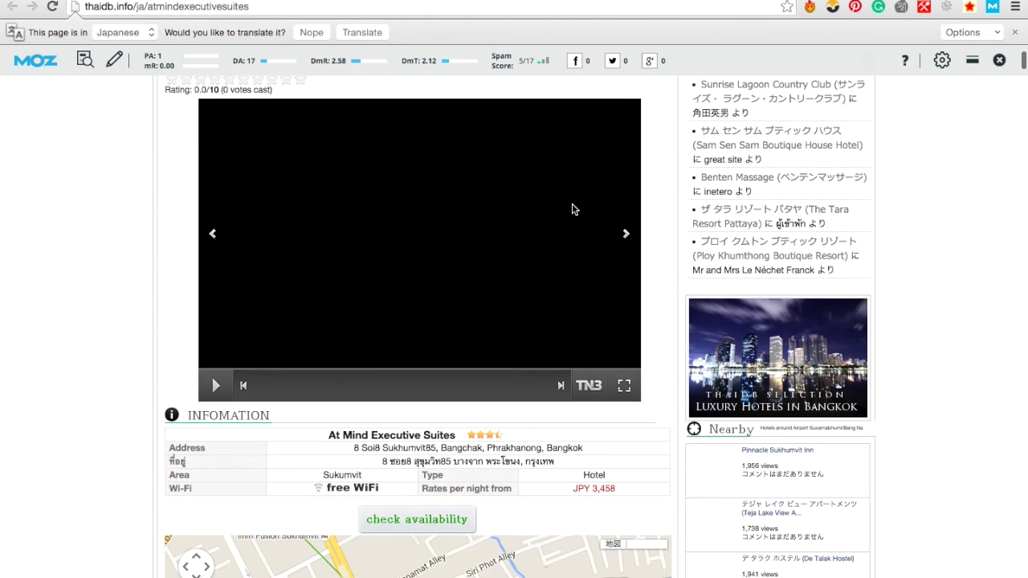
scroll(571, 209, down, 4)
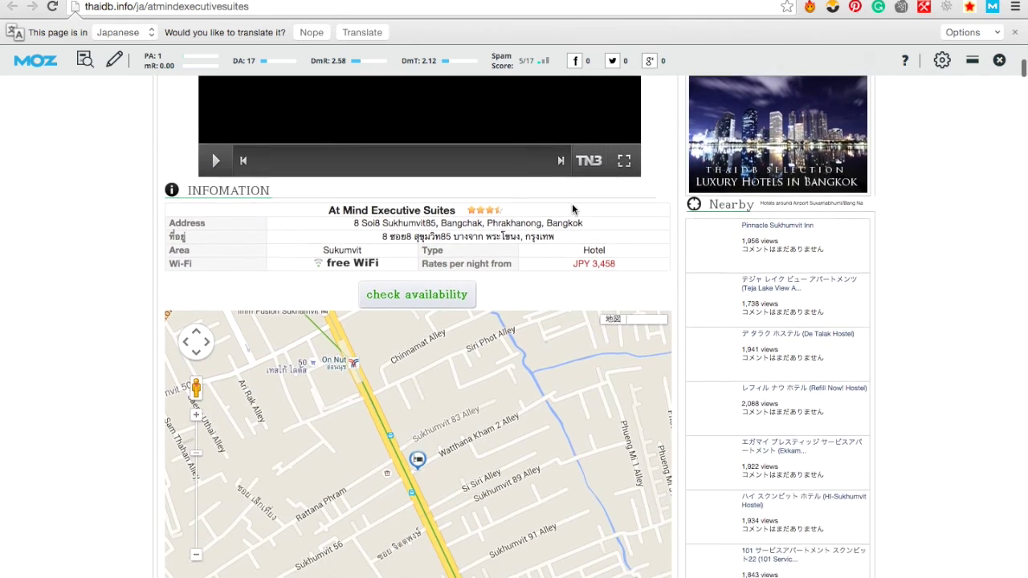
scroll(572, 208, down, 5)
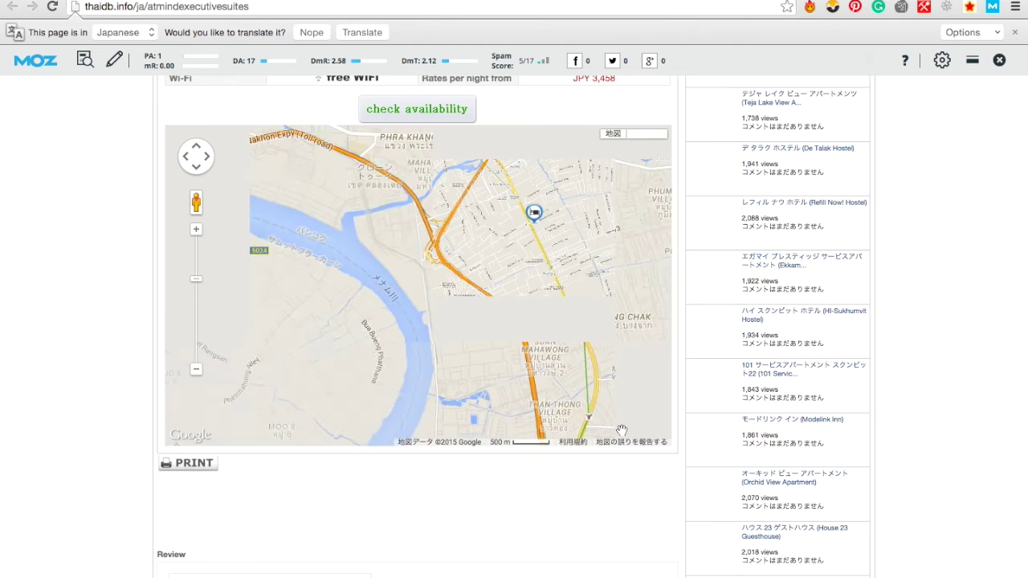
scroll(620, 425, down, 1)
scroll(663, 511, down, 10)
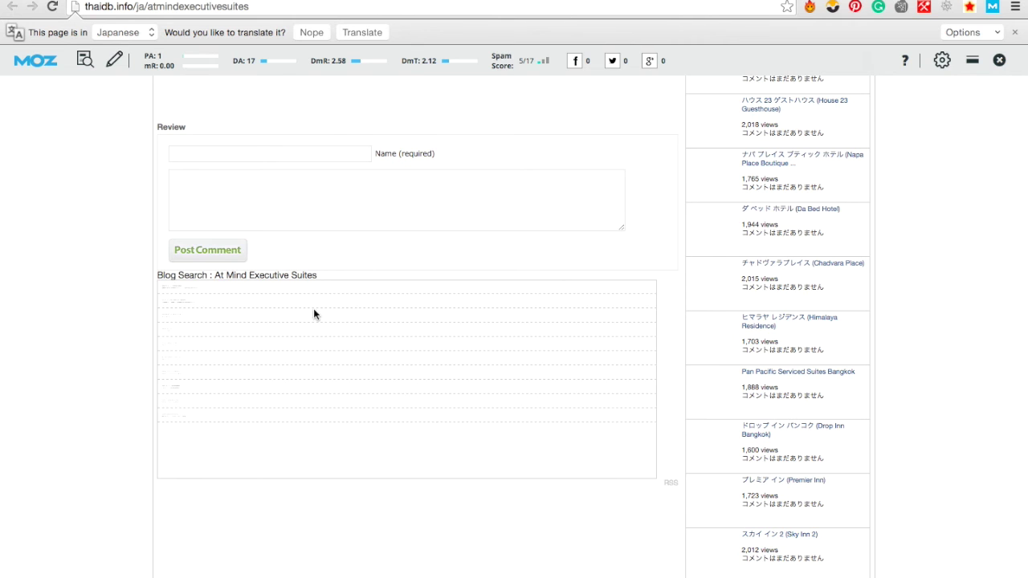
scroll(336, 363, down, 4)
scroll(336, 365, down, 10)
scroll(335, 366, down, 10)
scroll(336, 366, up, 14)
scroll(336, 366, up, 10)
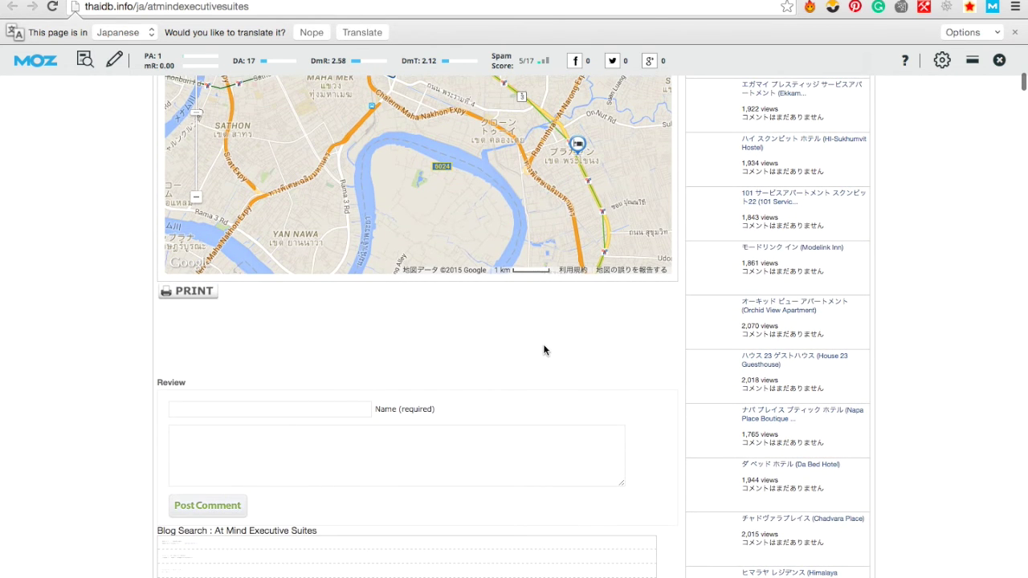
Search the page source of the At Mind Executive Suites page for "lolliv", and close the source view.
right_click(914, 209)
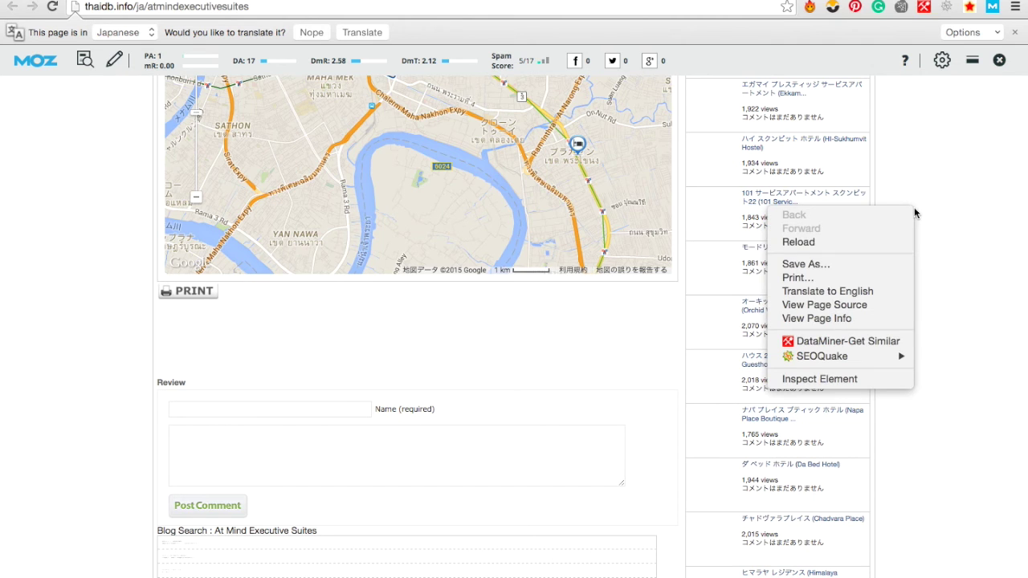
click(857, 306)
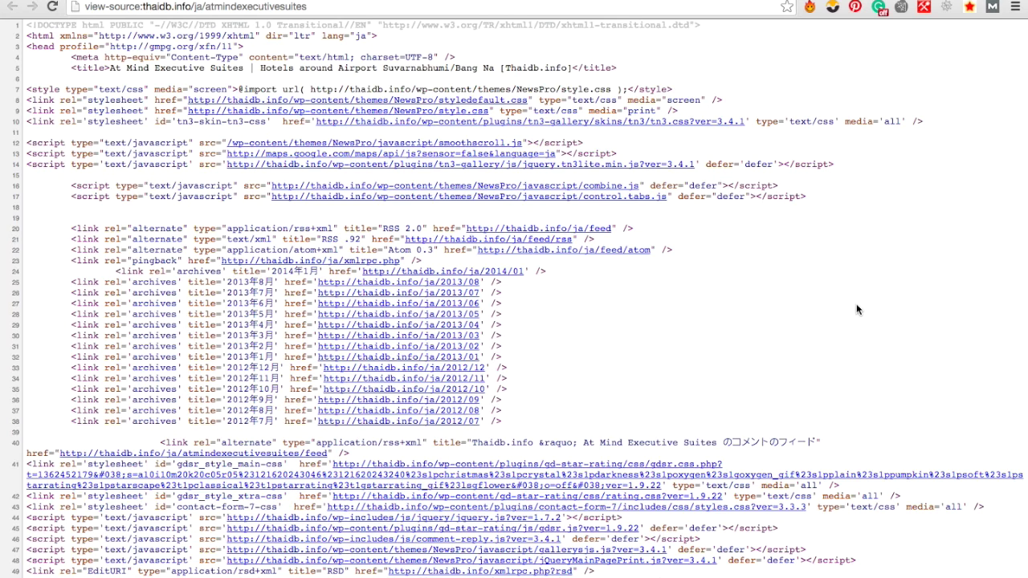
key(super+f)
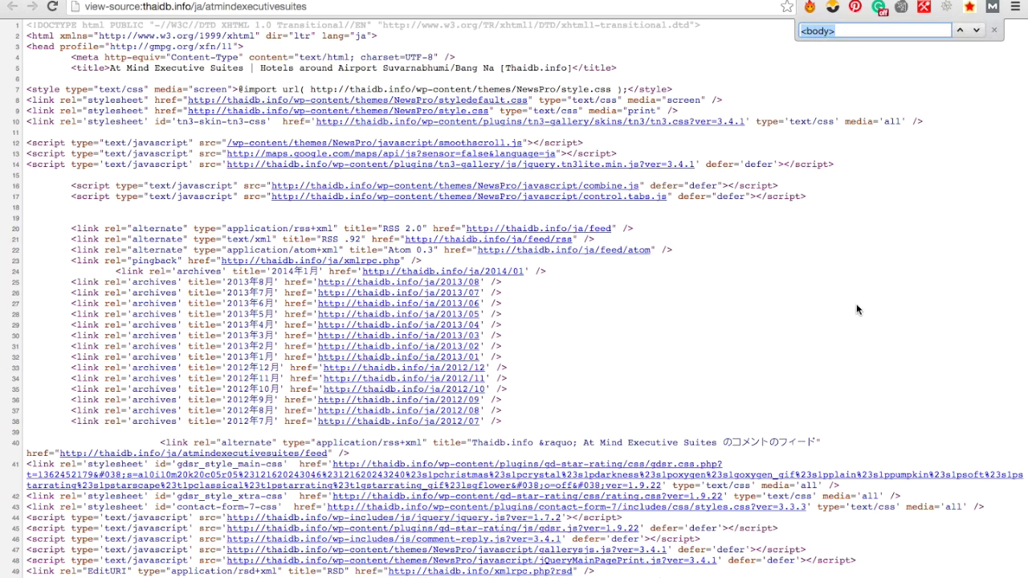
text(lollo)
key(BackSpace)
text(iv)
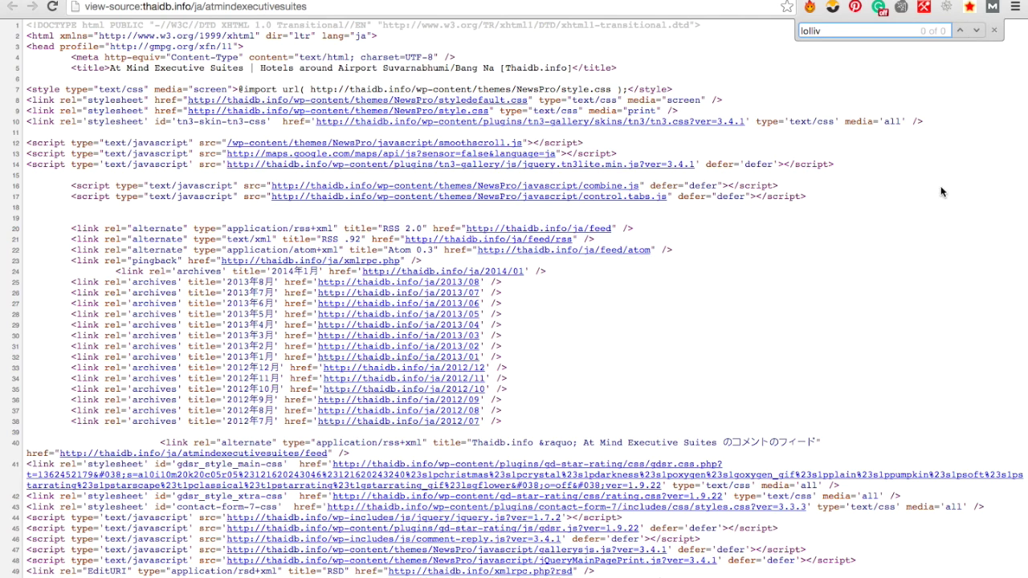
click(970, 7)
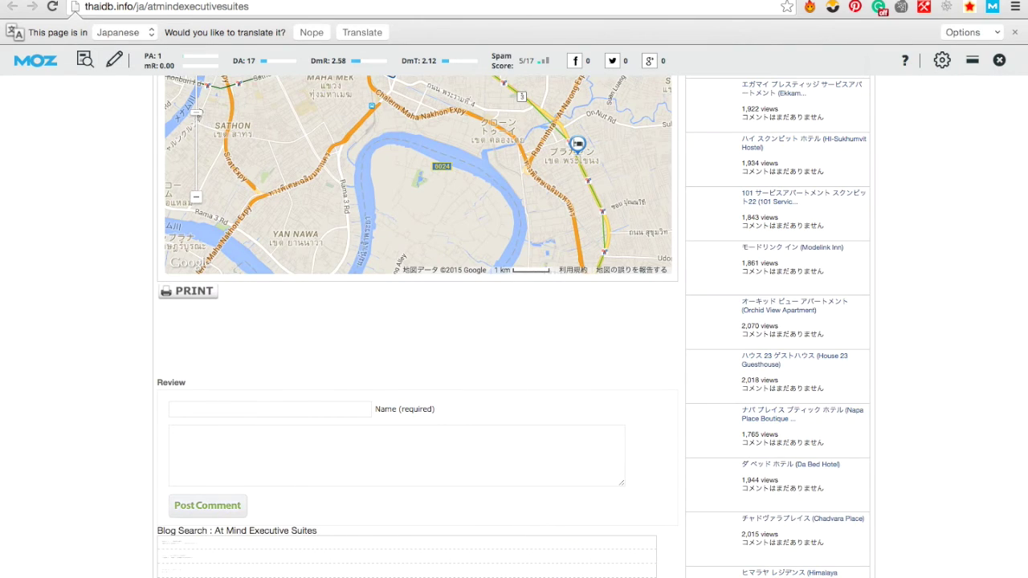
Review the upper part of the At Mind Executive Suites page and close it to return to Search Console.
scroll(696, 343, up, 3)
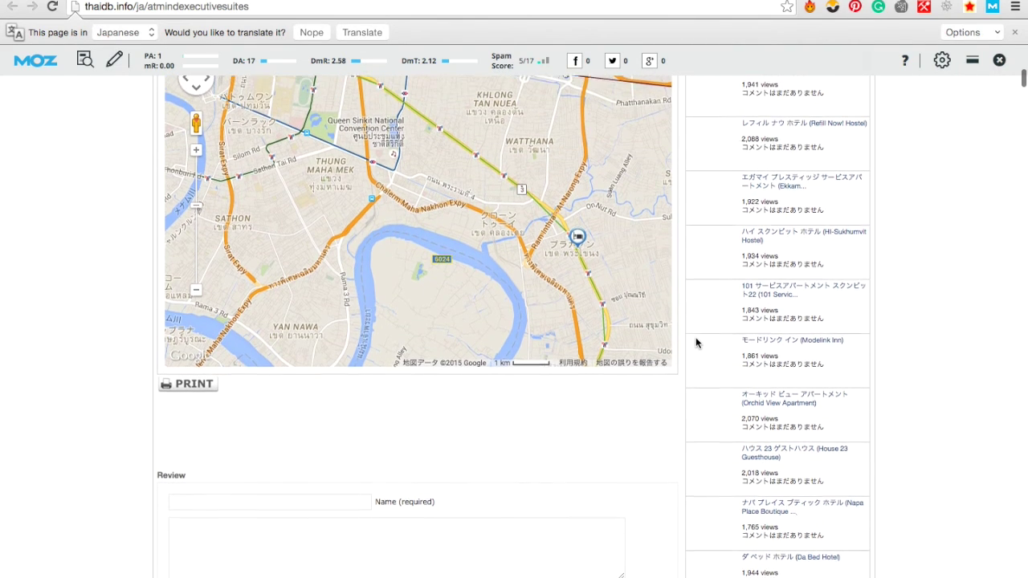
scroll(696, 343, up, 1)
scroll(695, 343, up, 15)
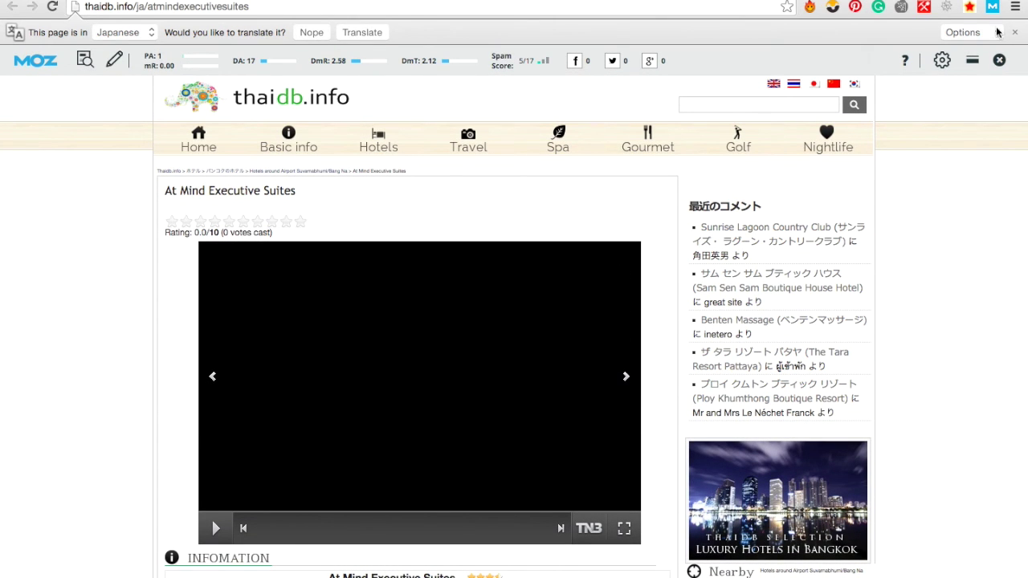
key(ctrl+w)
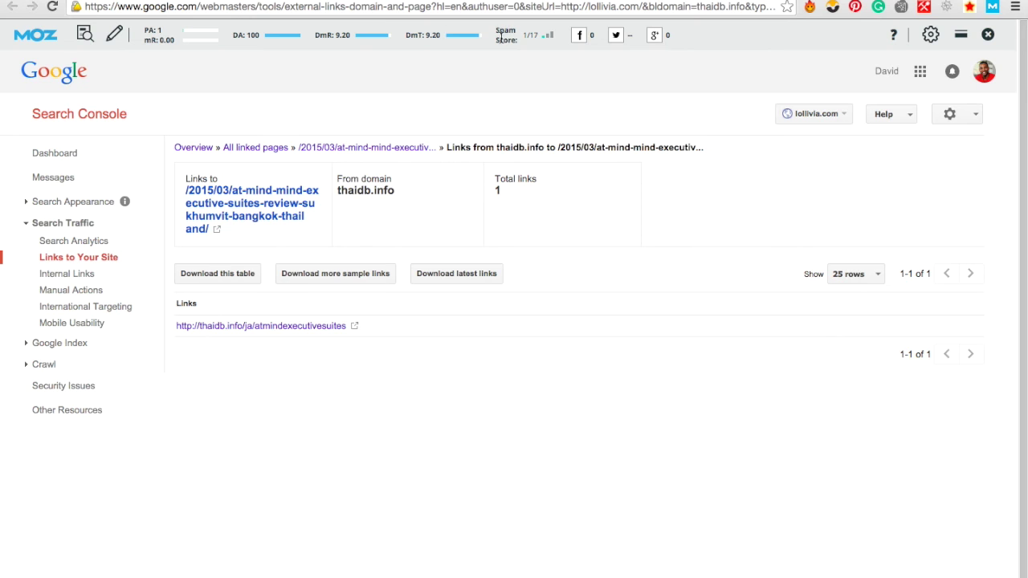
Open the Internal Links report and read through its target pages and their link counts.
click(64, 274)
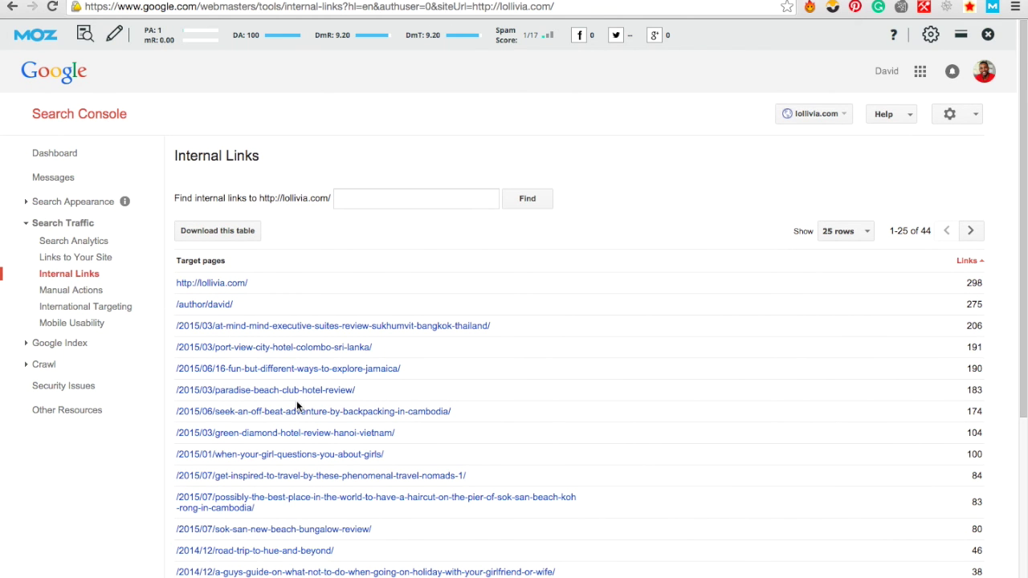
scroll(294, 283, down, 3)
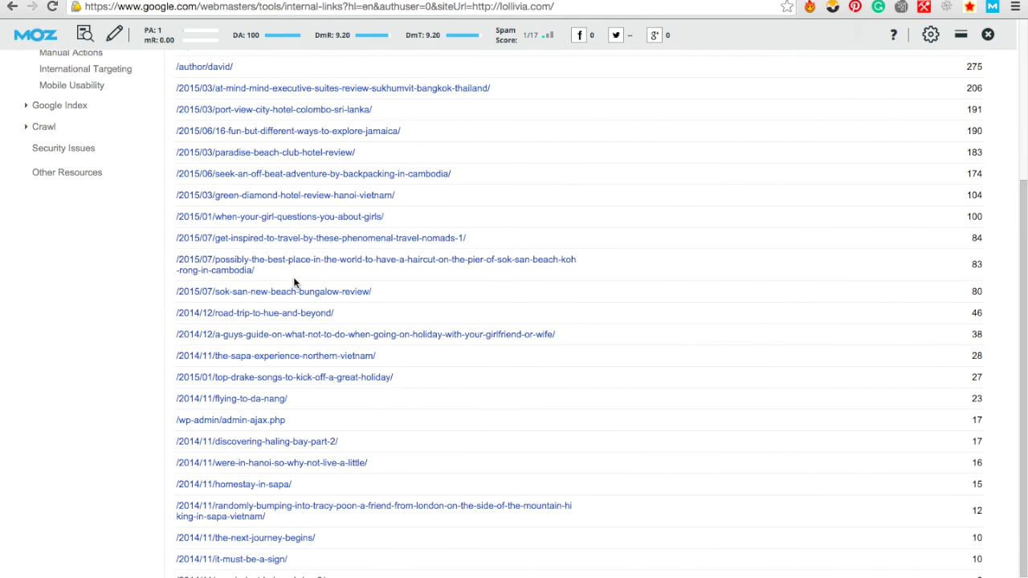
scroll(294, 282, down, 1)
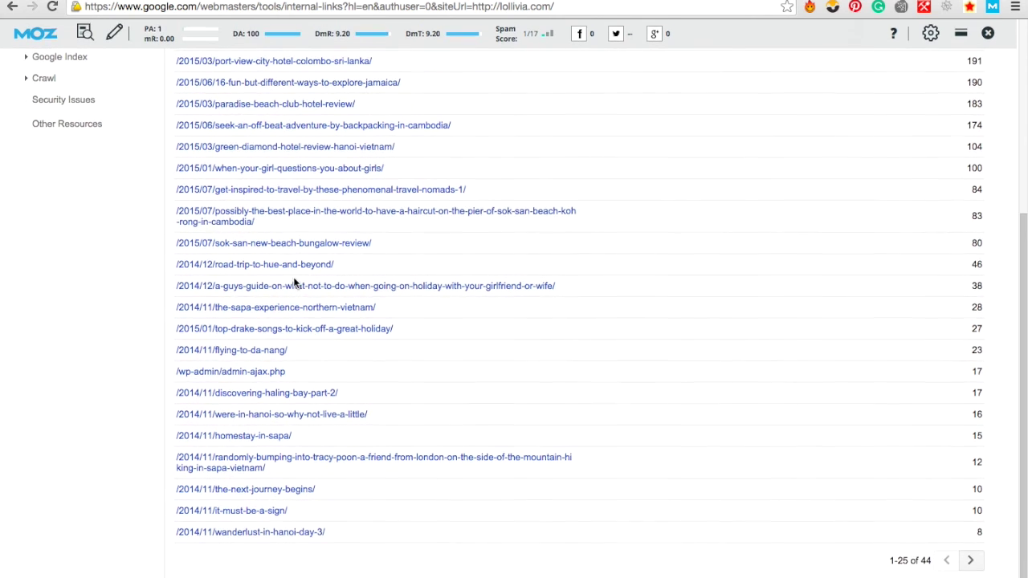
scroll(294, 282, up, 1)
scroll(294, 283, up, 3)
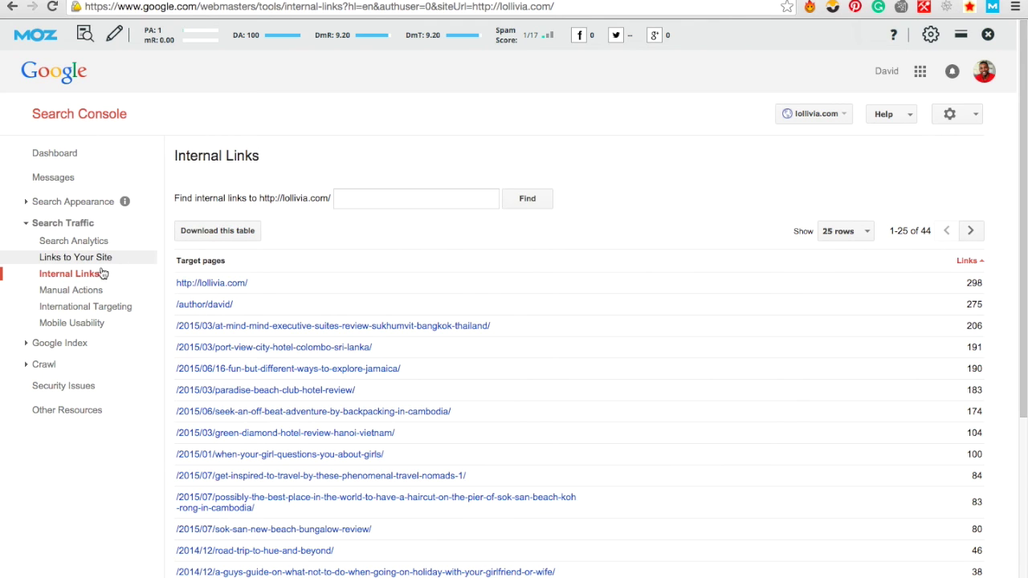
Check the Manual Actions report and the language and country settings of International Targeting.
click(74, 292)
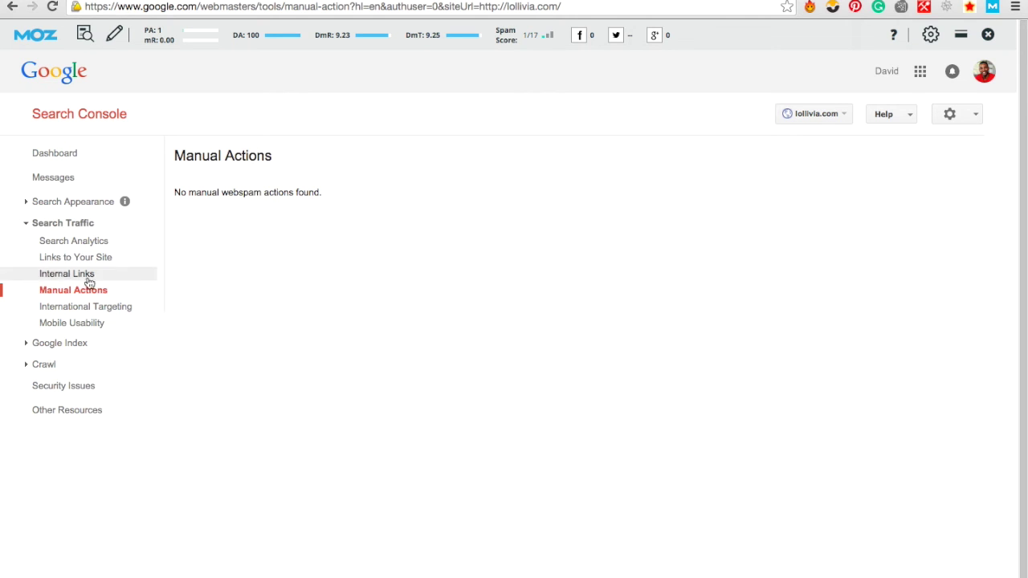
click(72, 311)
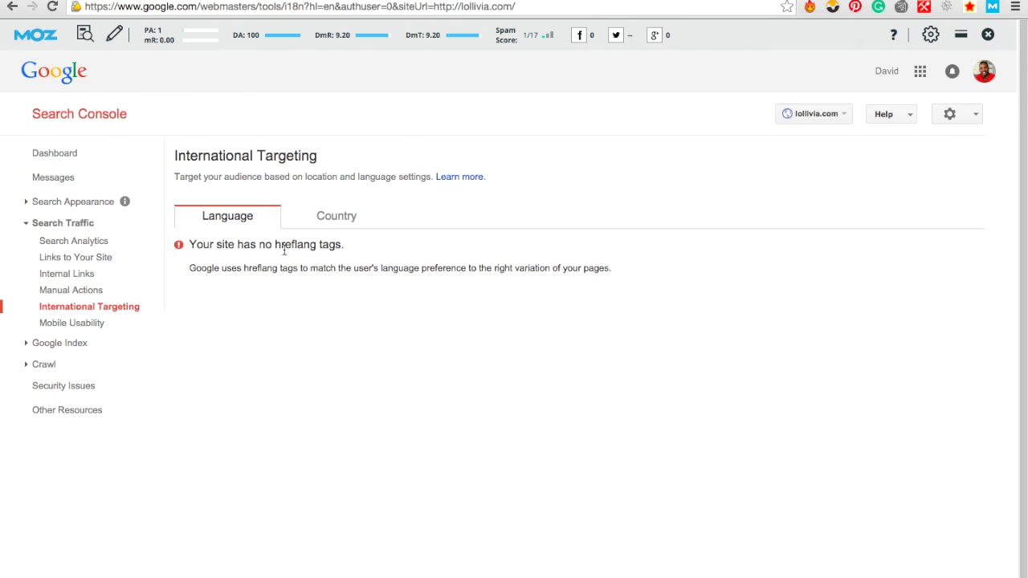
click(330, 226)
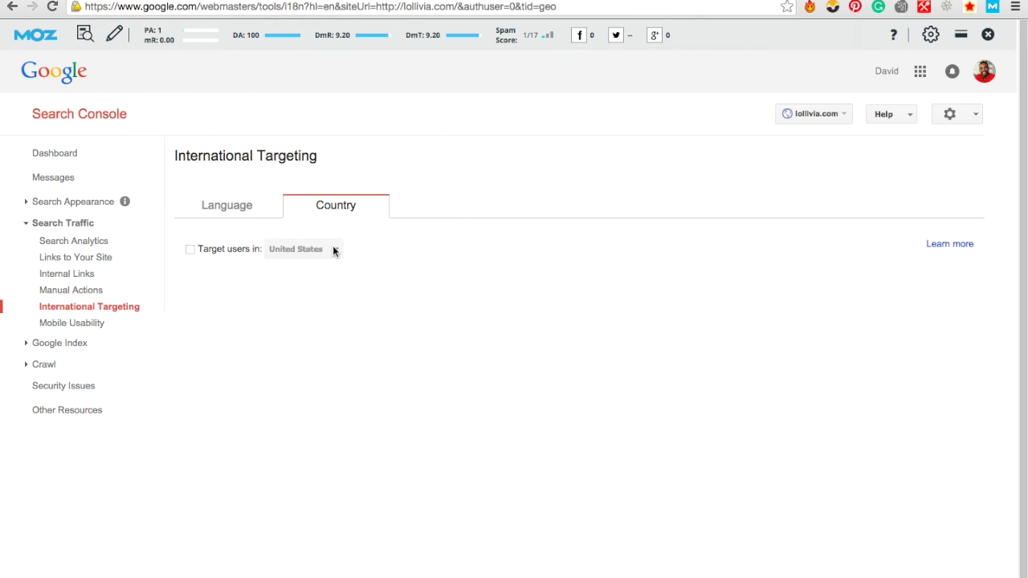
Check the Mobile Usability report and view the Index Status chart under Google Index.
click(77, 324)
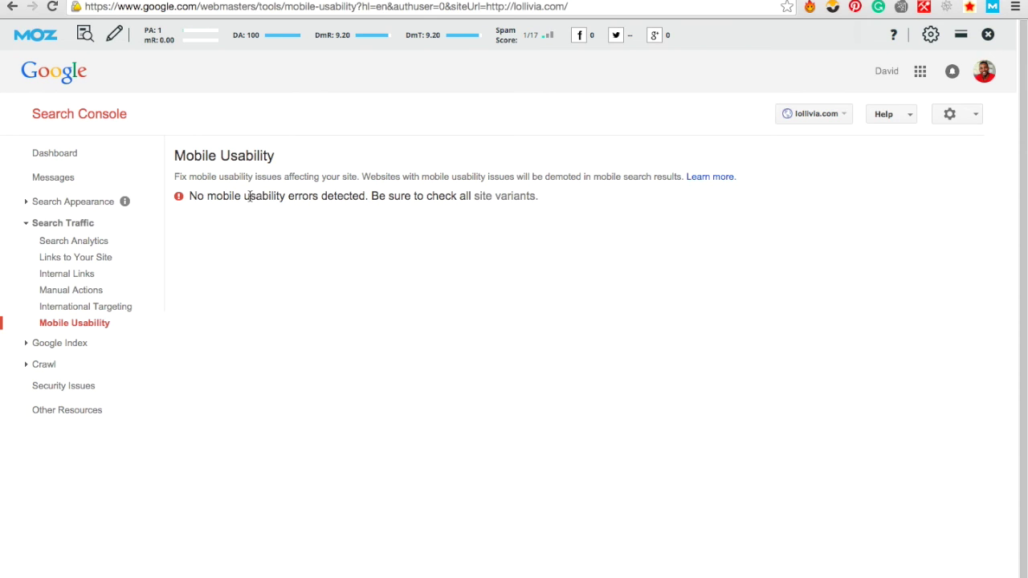
click(36, 344)
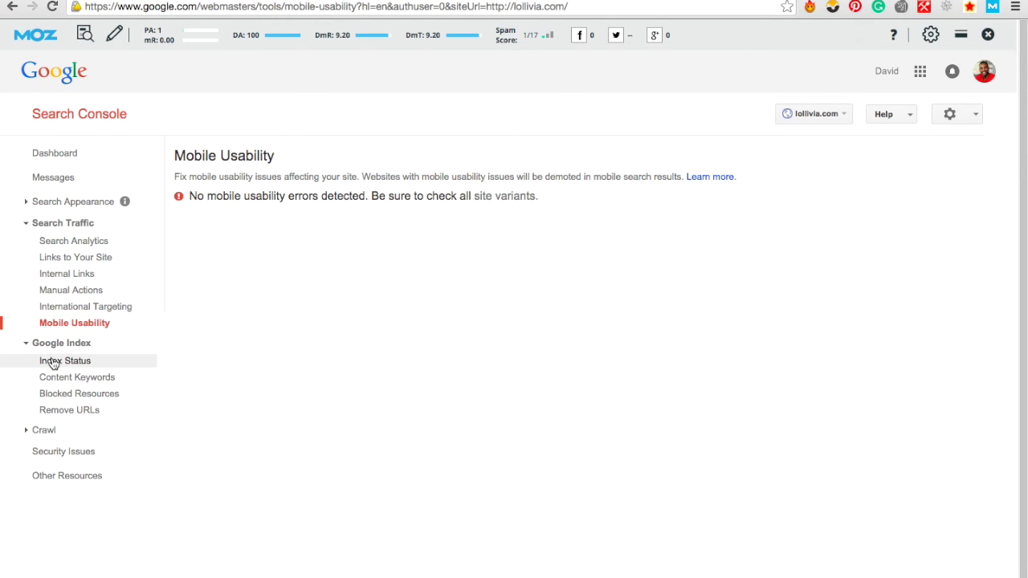
click(53, 362)
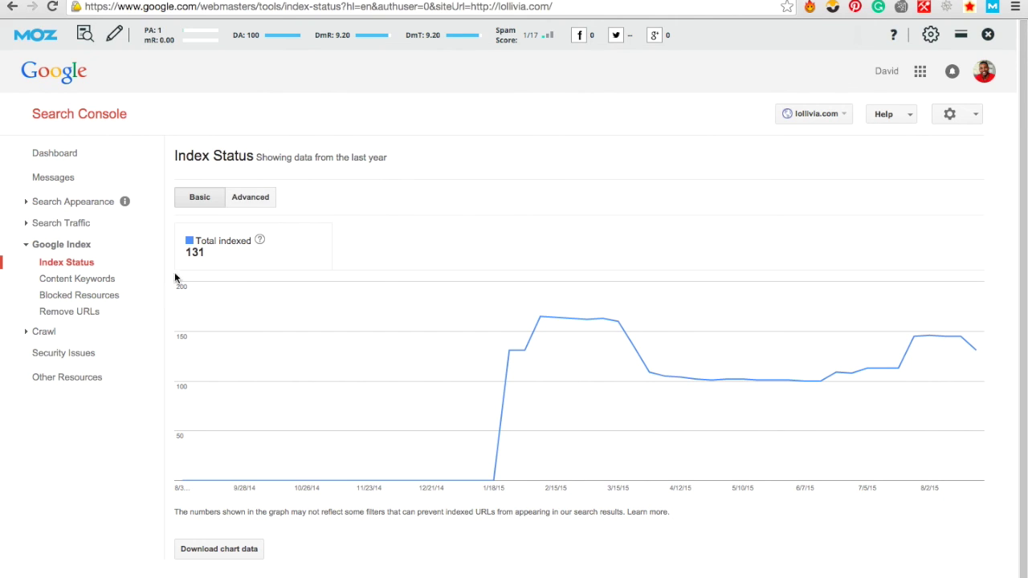
Open the Content Keywords report and view the variants and top URLs for the keyword "travel".
click(106, 281)
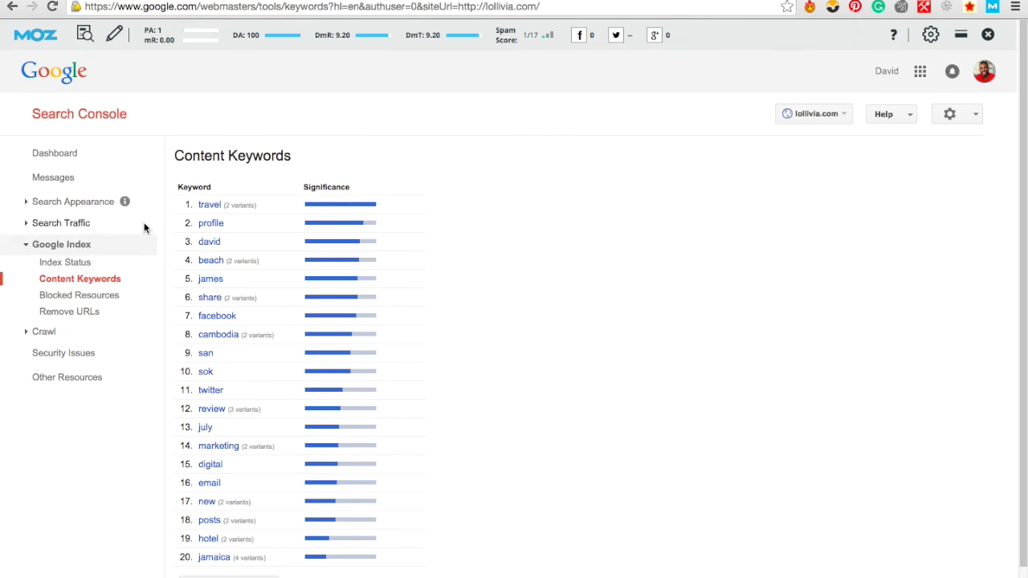
click(207, 207)
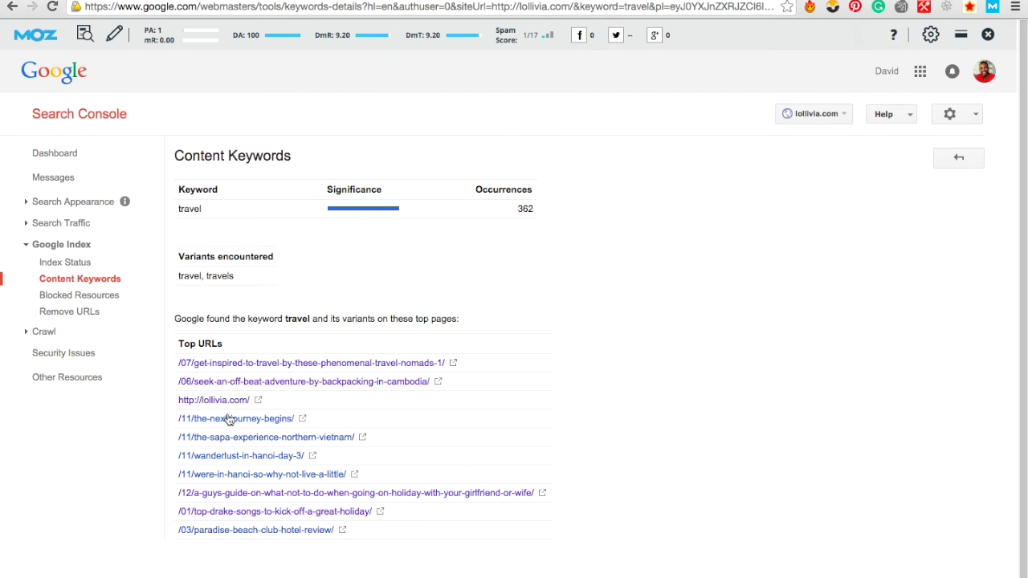
mouse_move(228, 446)
View the Blocked Resources report and the Remove URLs page.
click(96, 297)
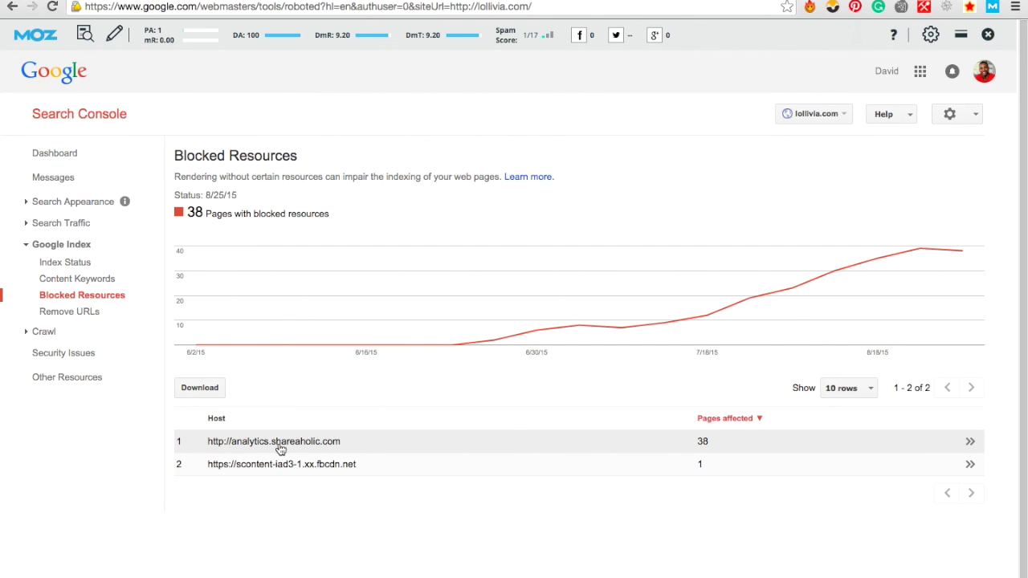
click(98, 314)
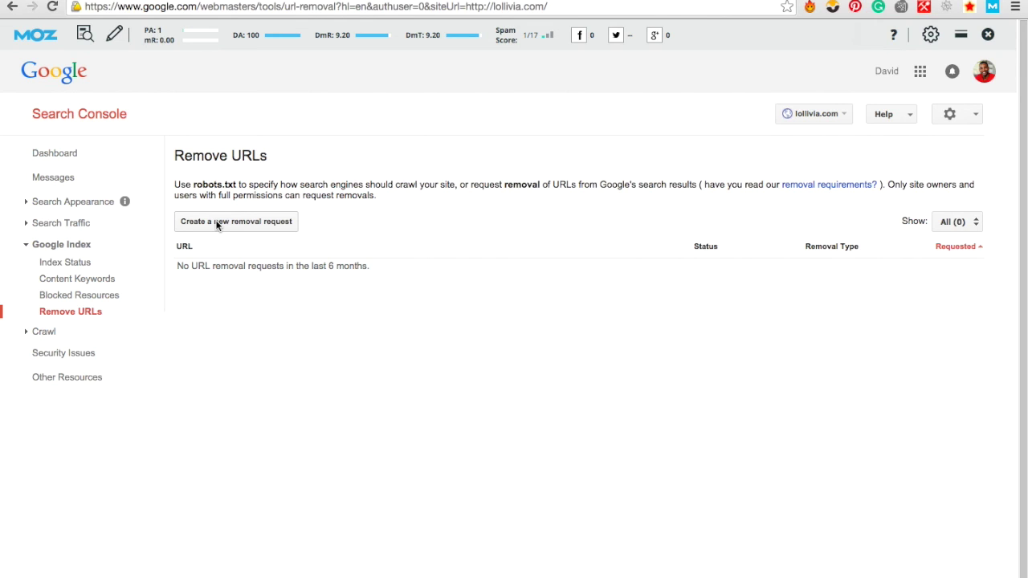
Check the site and URL errors in Crawl Errors and view the Crawl Stats report.
click(29, 340)
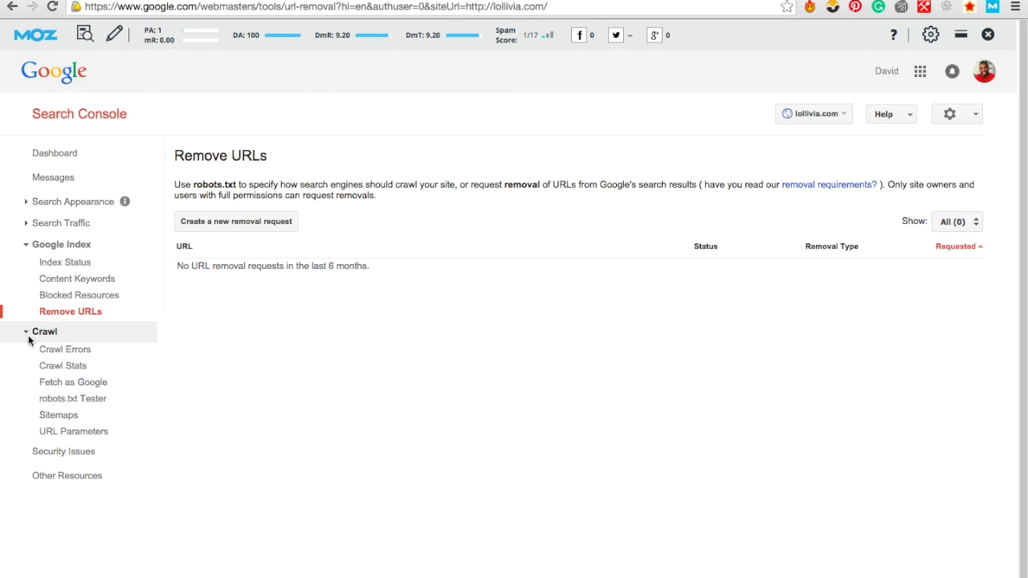
click(72, 349)
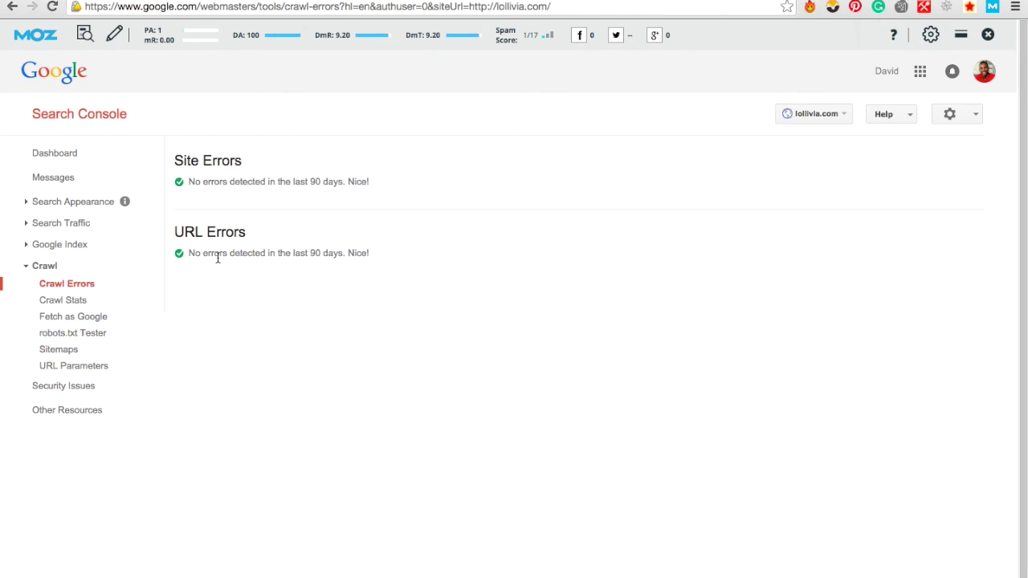
click(89, 302)
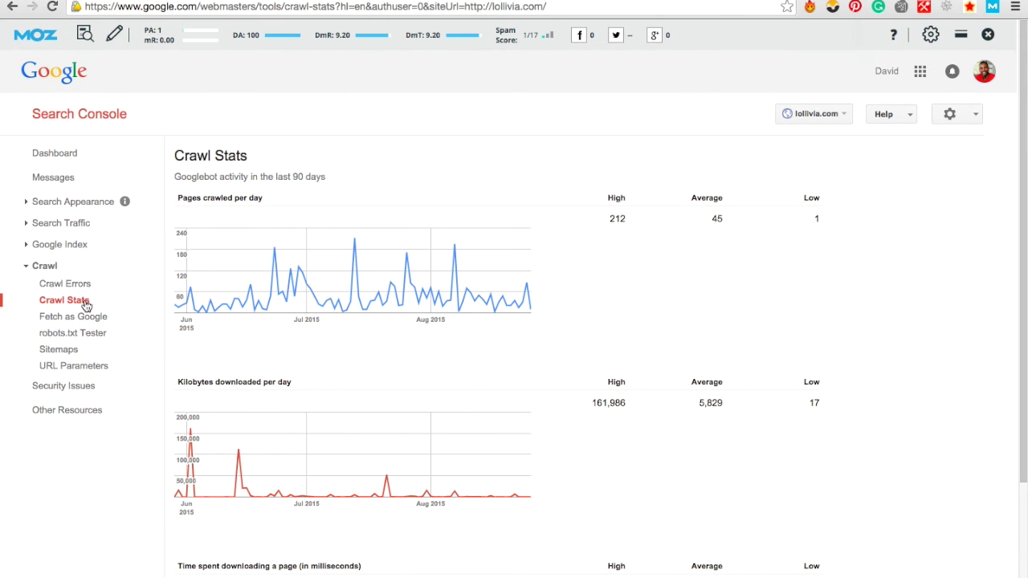
Examine the Crawl Stats charts for pages crawled, kilobytes downloaded per day and time spent downloading a page.
mouse_move(201, 256)
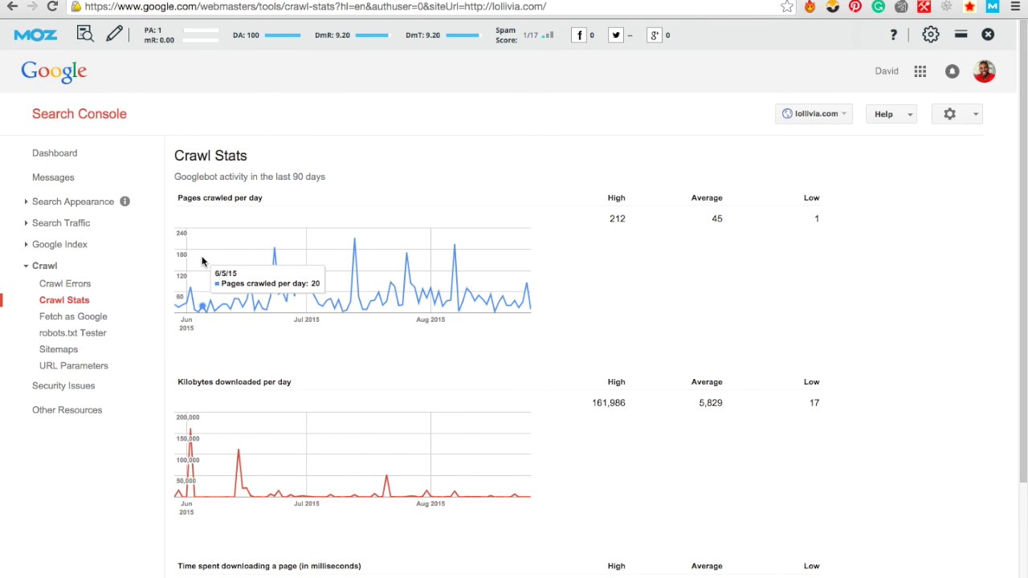
scroll(201, 260, down, 3)
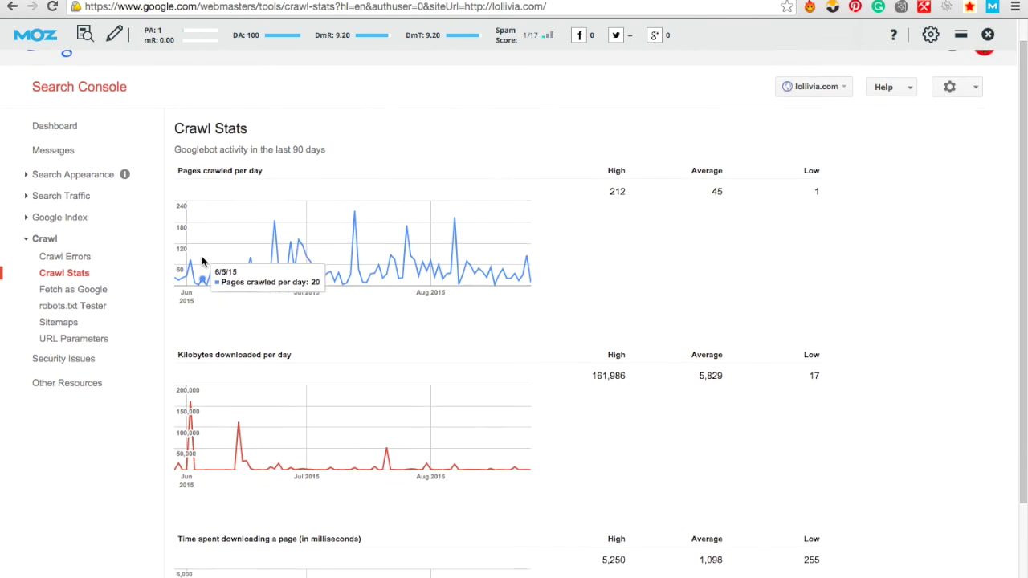
scroll(202, 260, down, 1)
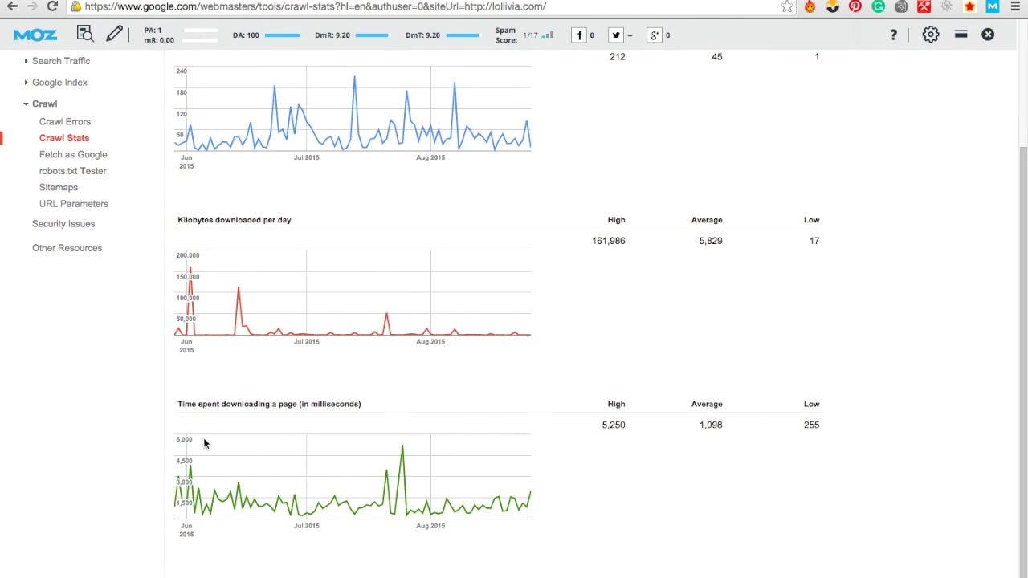
mouse_move(203, 472)
Open Fetch as Google, view the rendering of the homepage's existing fetch attempt, and check the available Googlebot types.
click(77, 155)
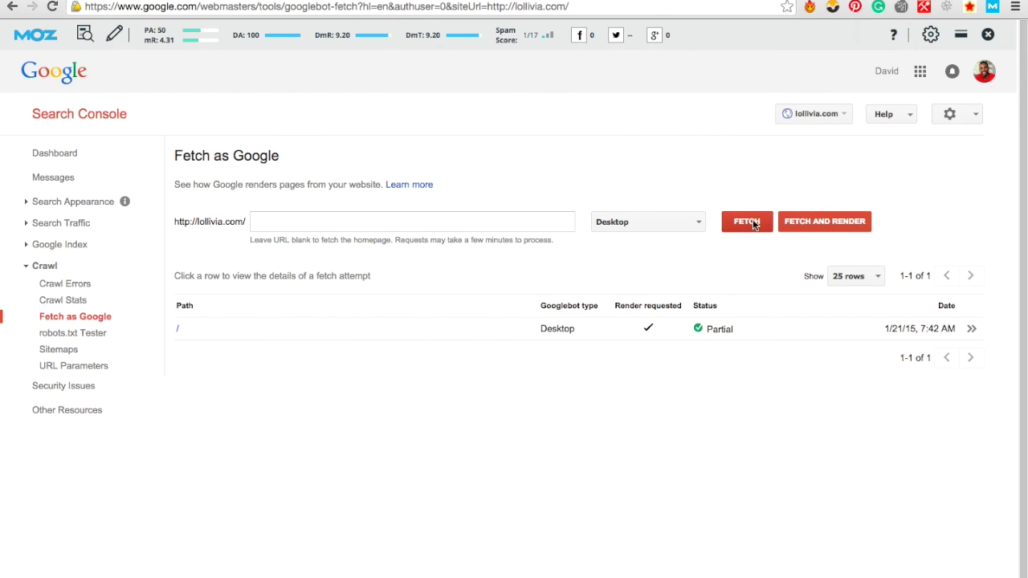
click(178, 333)
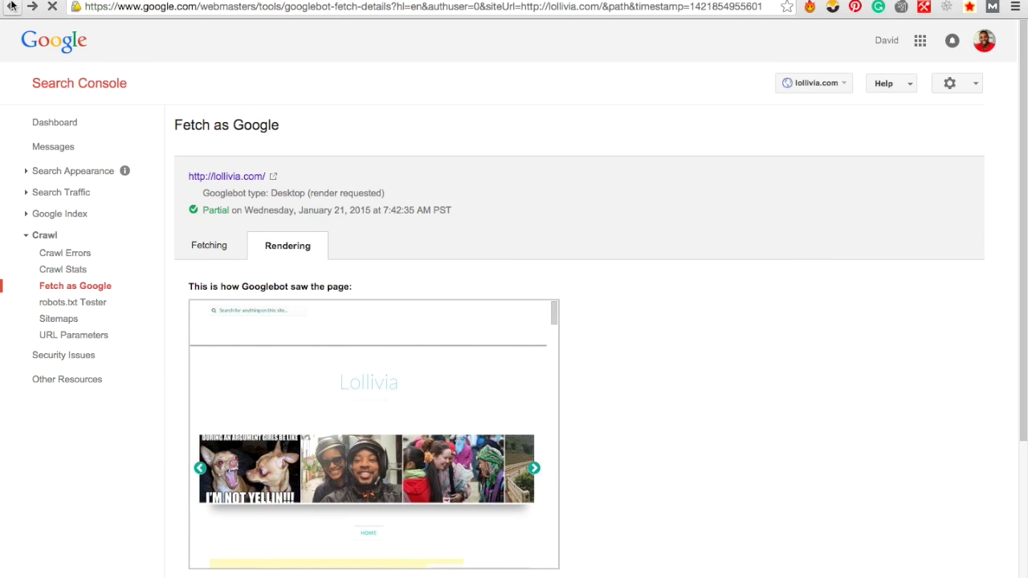
click(11, 5)
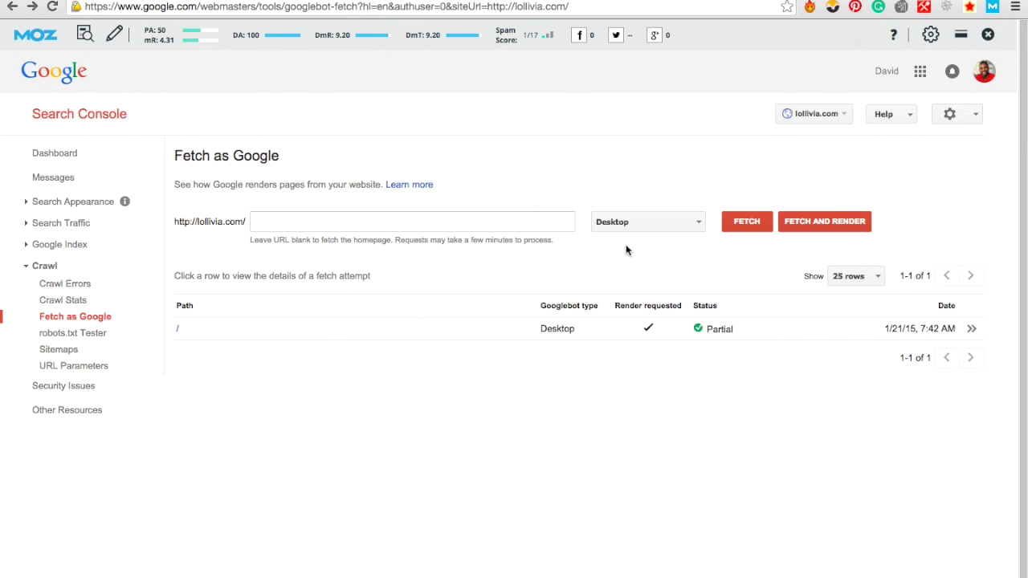
click(686, 225)
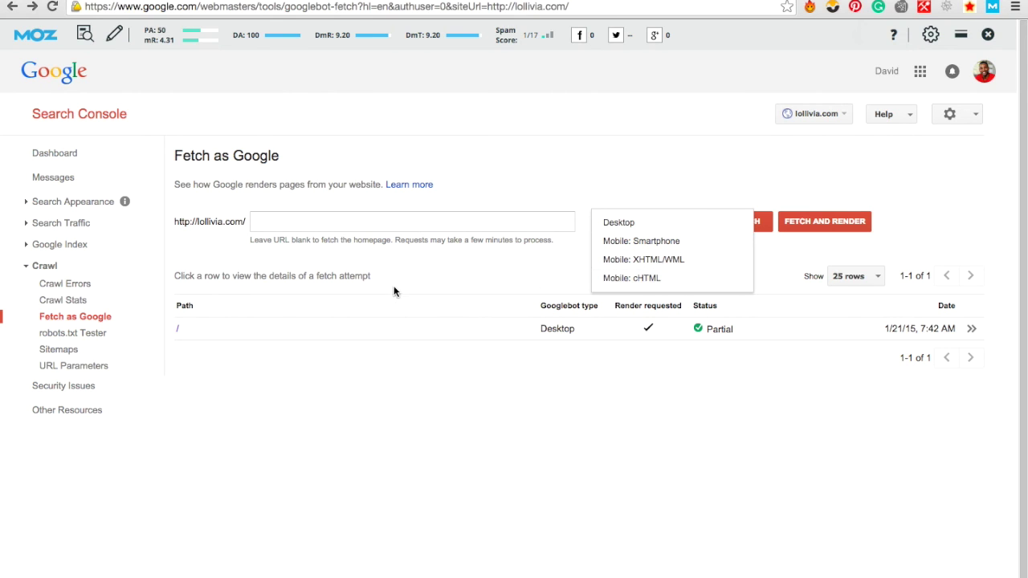
View the robots.txt Tester, Sitemaps and URL Parameters pages of the Crawl section.
click(89, 336)
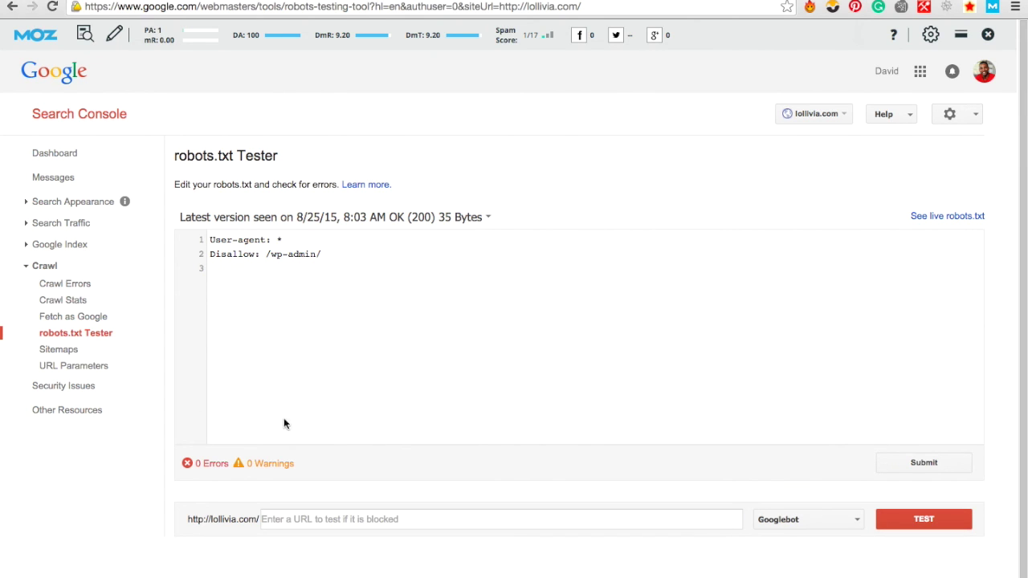
click(73, 351)
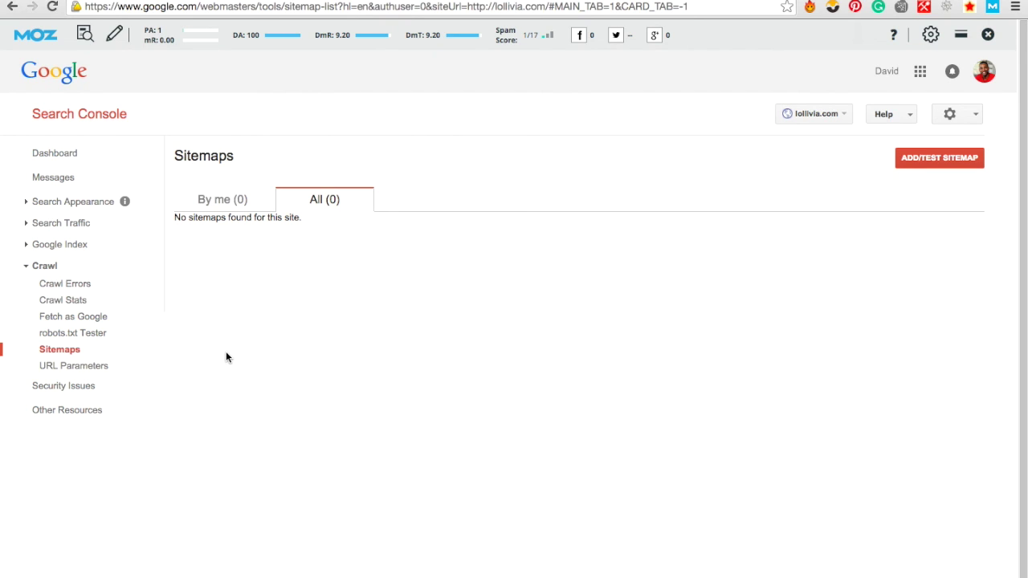
click(92, 366)
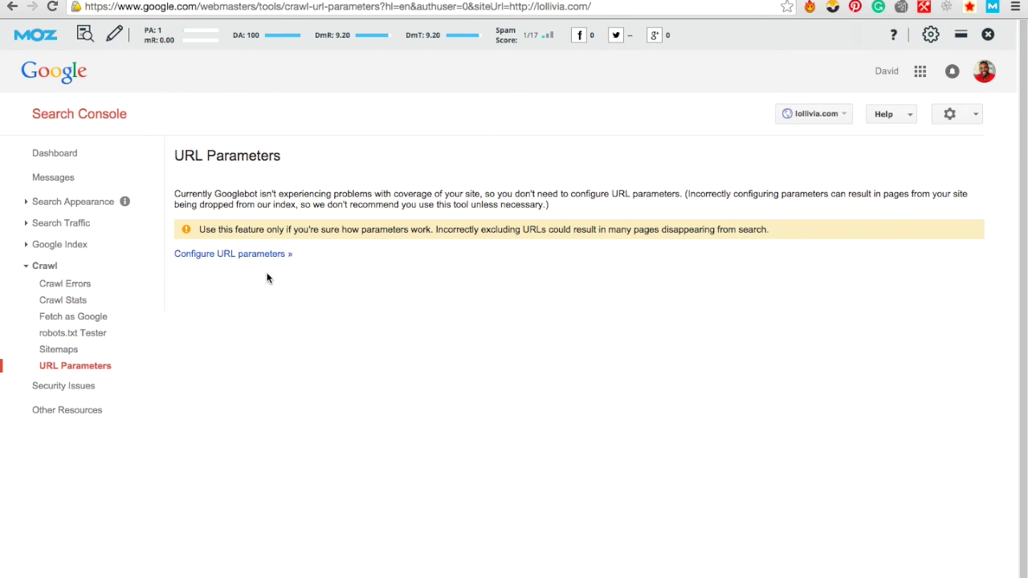
View the Security Issues and Other Resources pages, finishing back on the site's Dashboard.
click(81, 391)
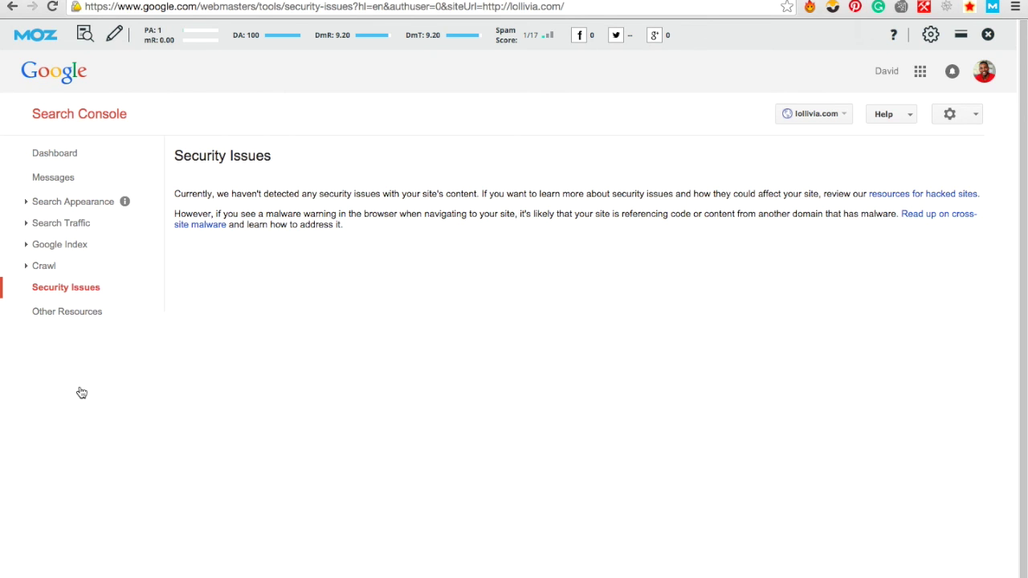
click(77, 319)
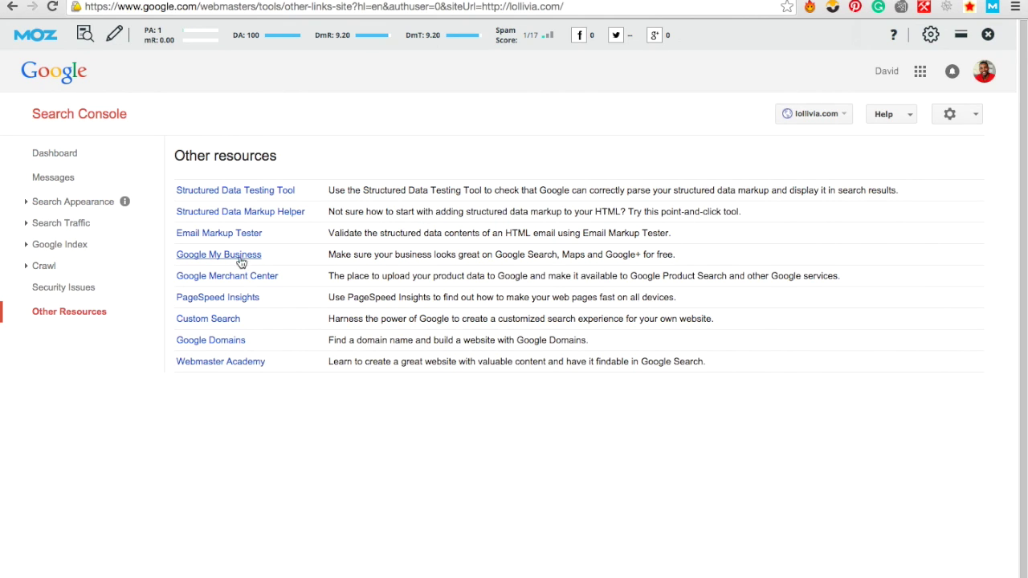
click(68, 157)
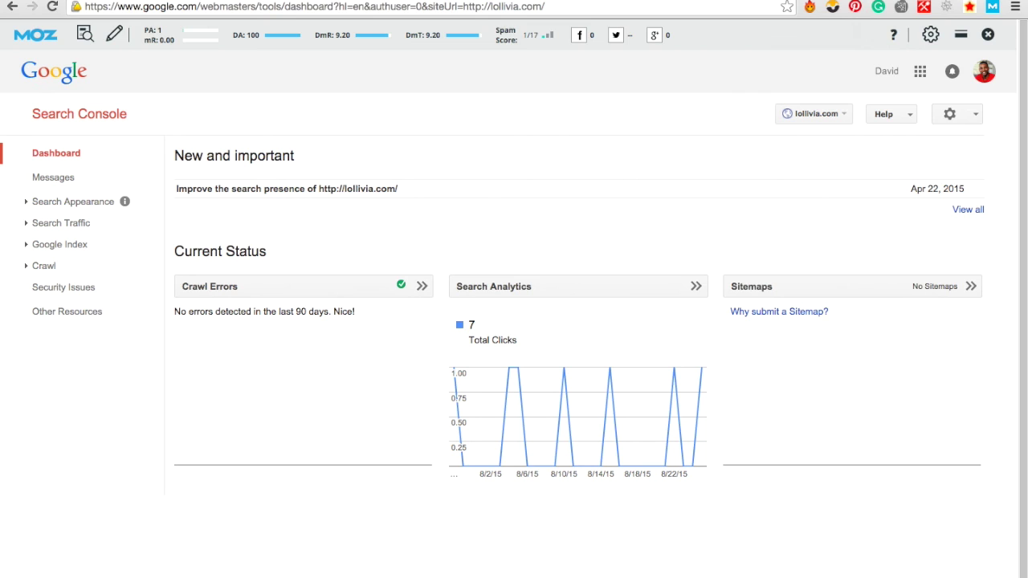
mouse_move(514, 1)
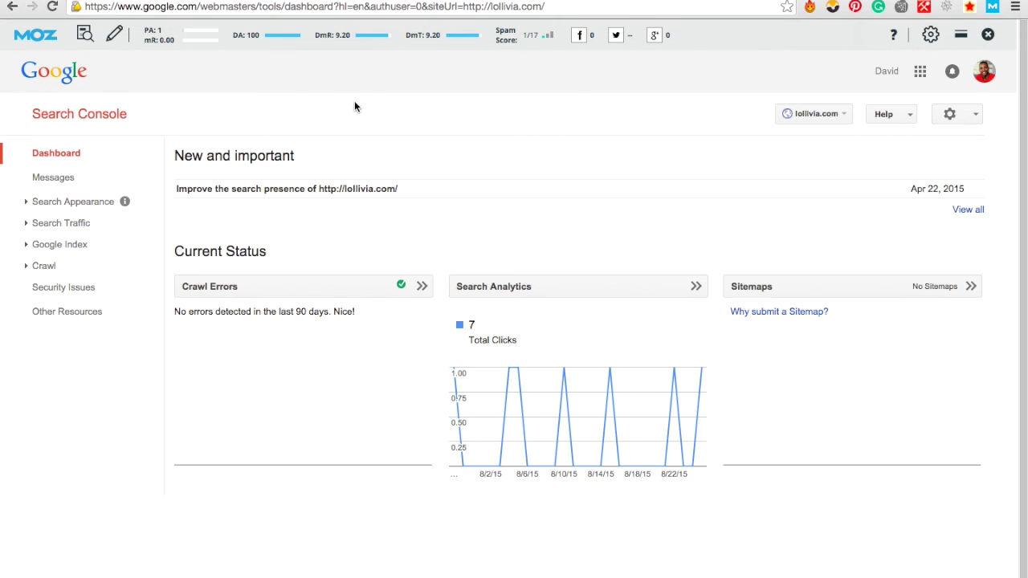